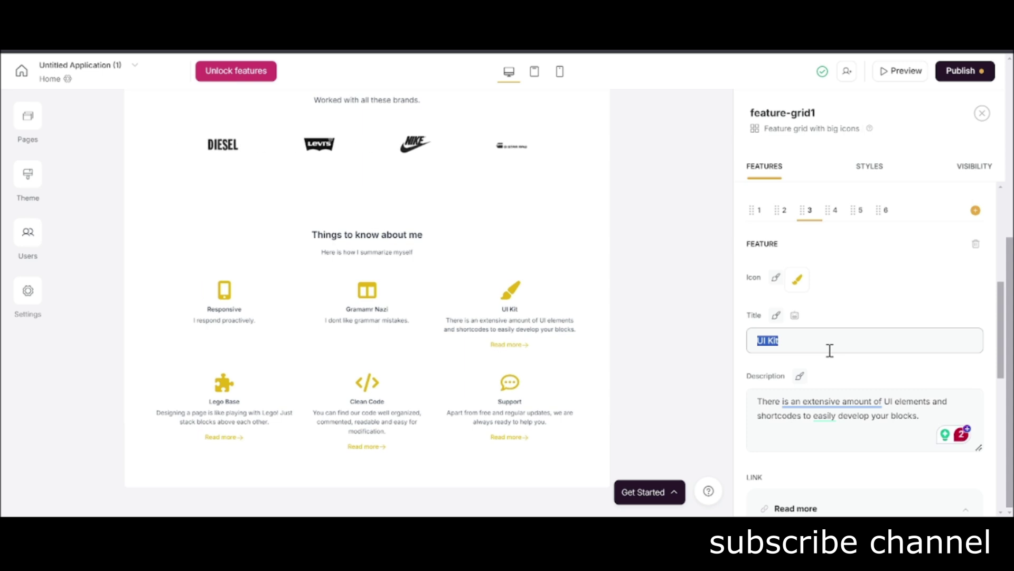
Title the third card 'Writing since 7' with a description about starting to write at age 7.
type("Writing since schoo")
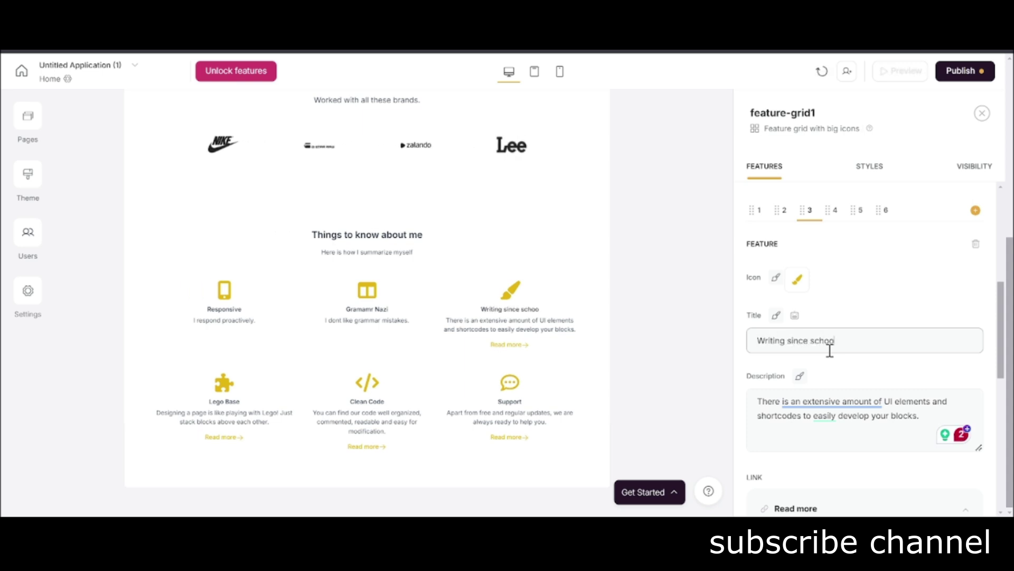
key("BackSpace")
triple_click(829, 403)
type("I a")
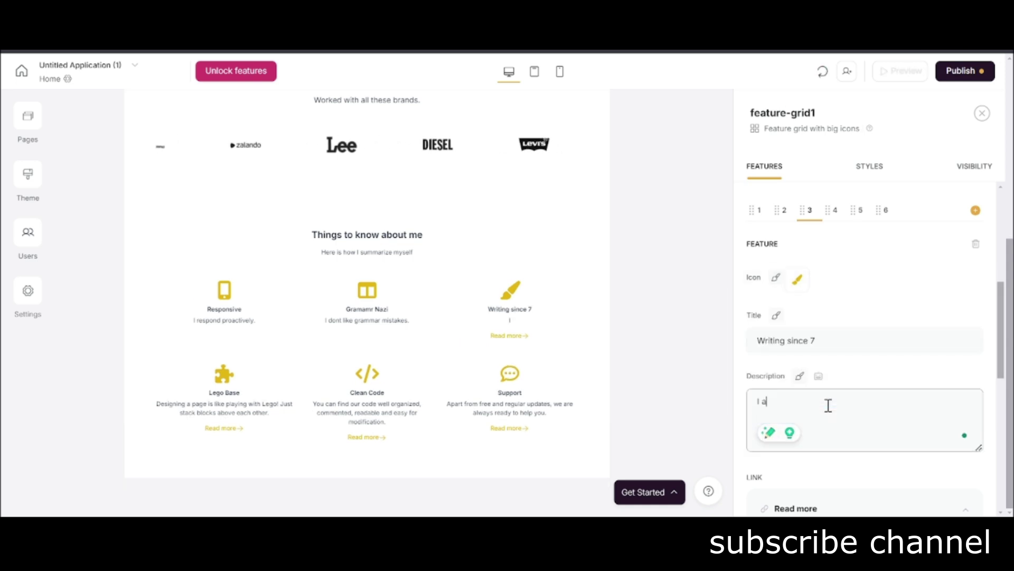
type("m writin")
key("BackSpace")
key("BackSpace")
key("BackSpace")
key("BackSpace")
key("BackSpace")
key("BackSpace")
key("BackSpace")
key("BackSpace")
key("BackSpace")
key("BackSpace")
key("BackSpace")
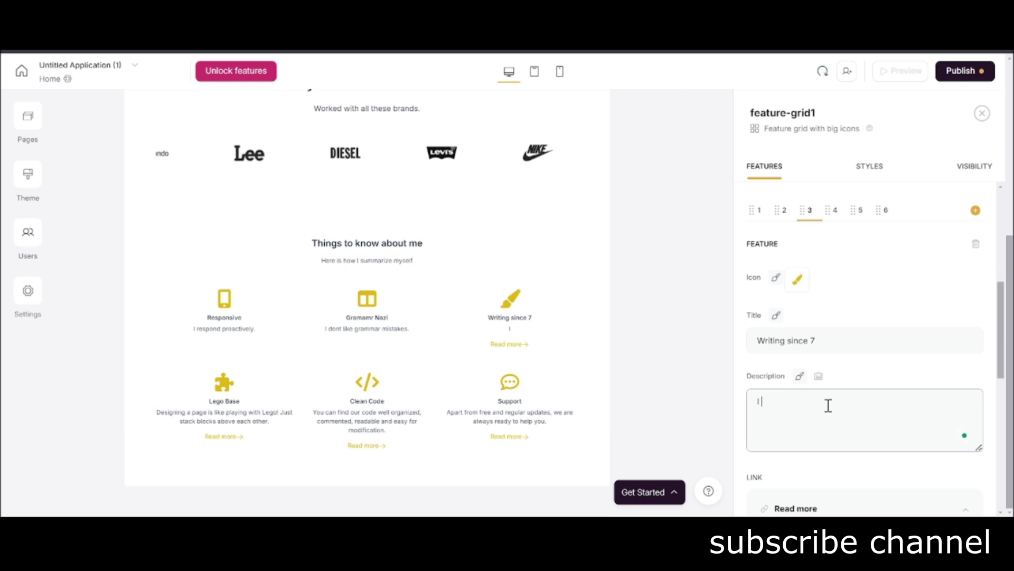
type("I was 7")
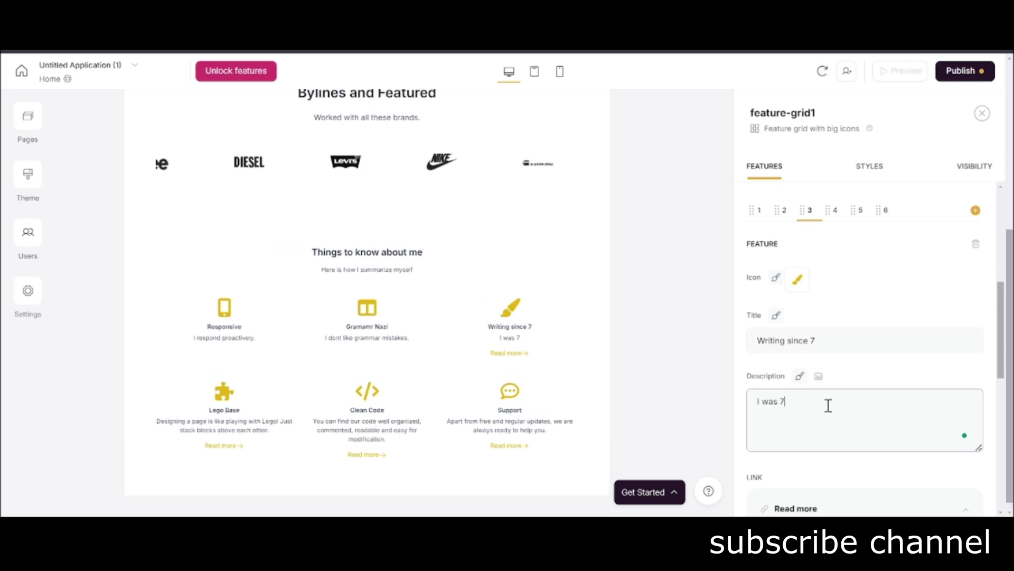
type(" when I satrted writing.")
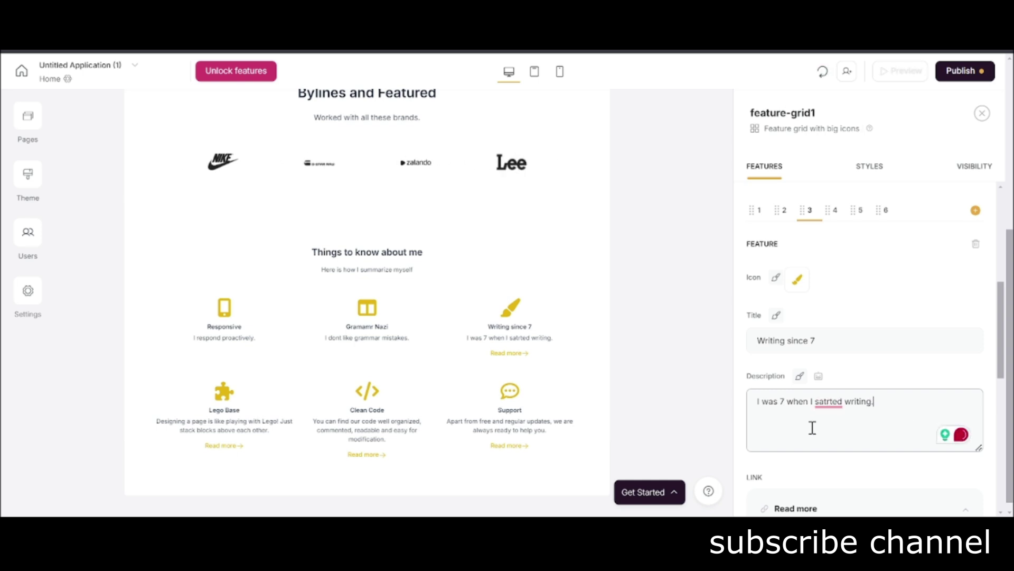
scroll(812, 426, "down", 2)
scroll(820, 340, "up", 2)
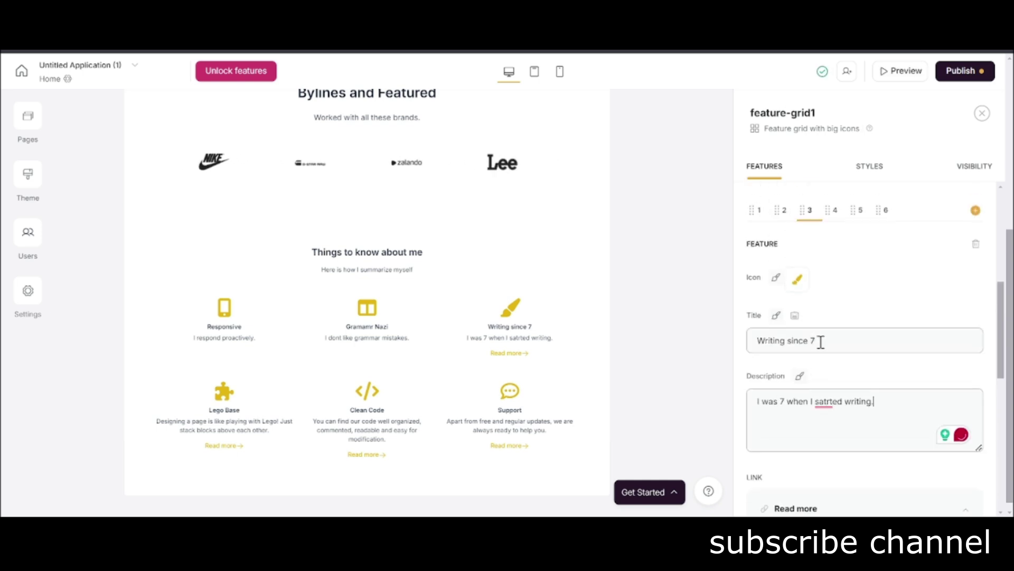
Retitle the fourth card from Lego Base to 'Journalist'.
left_click(834, 210)
triple_click(838, 332)
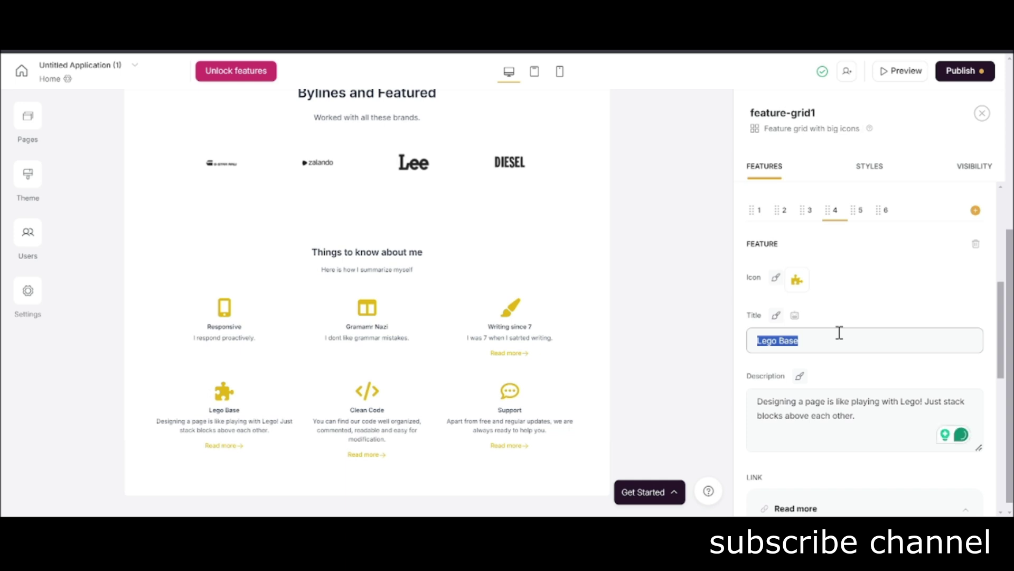
type("Jo")
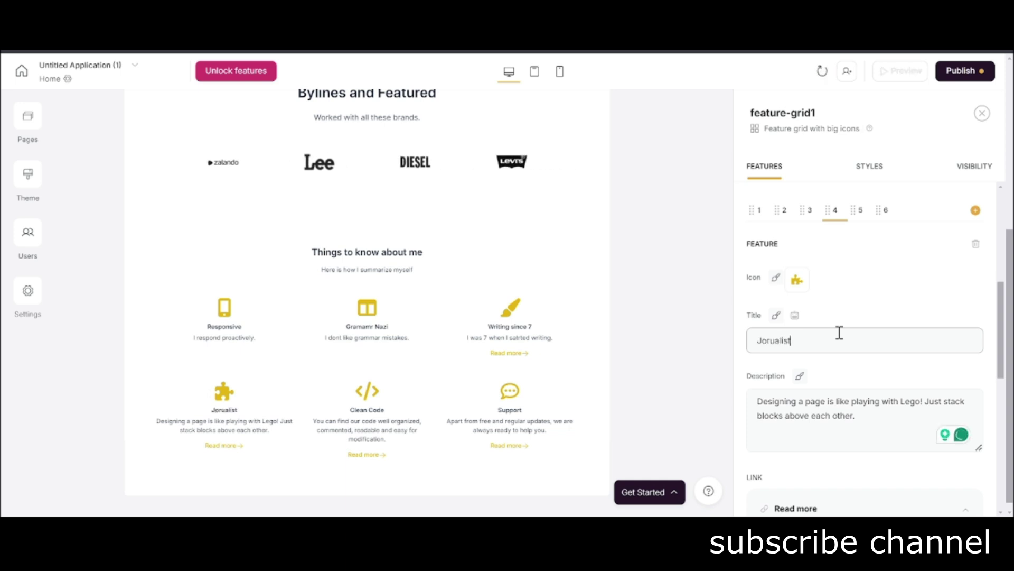
type("rualist")
key("BackSpace")
key("BackSpace")
key("BackSpace")
key("BackSpace")
key("BackSpace")
type("urnalist")
Replace the fourth card's description with 'Journalist by education.' and open the block library below.
left_click(842, 416)
double_click(843, 416)
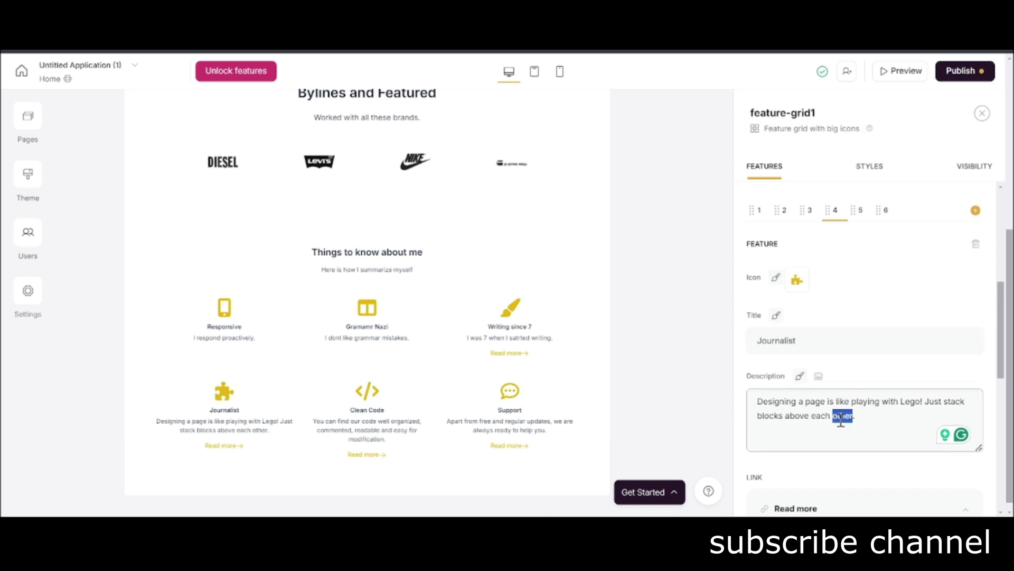
key("ctrl+a")
type("I am")
key("BackSpace")
key("BackSpace")
key("BackSpace")
key("BackSpace")
key("BackSpace")
type("Journalist by edu")
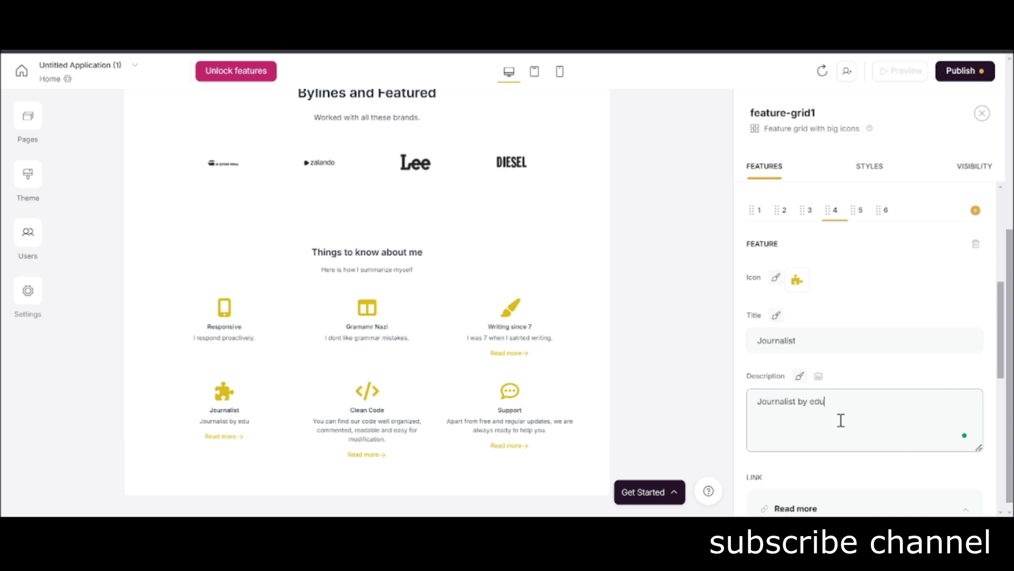
type("cation .")
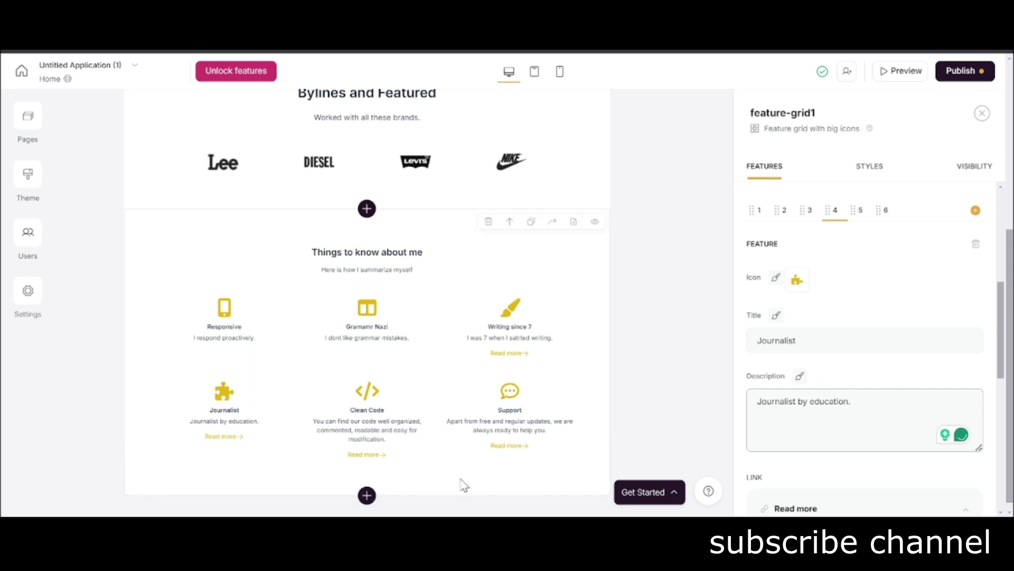
left_click(366, 495)
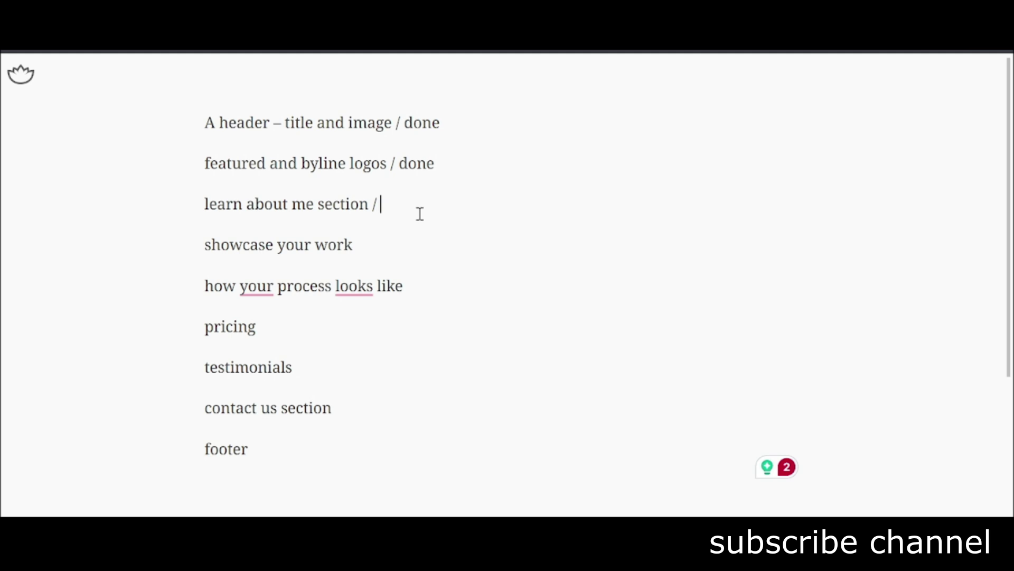
type("do")
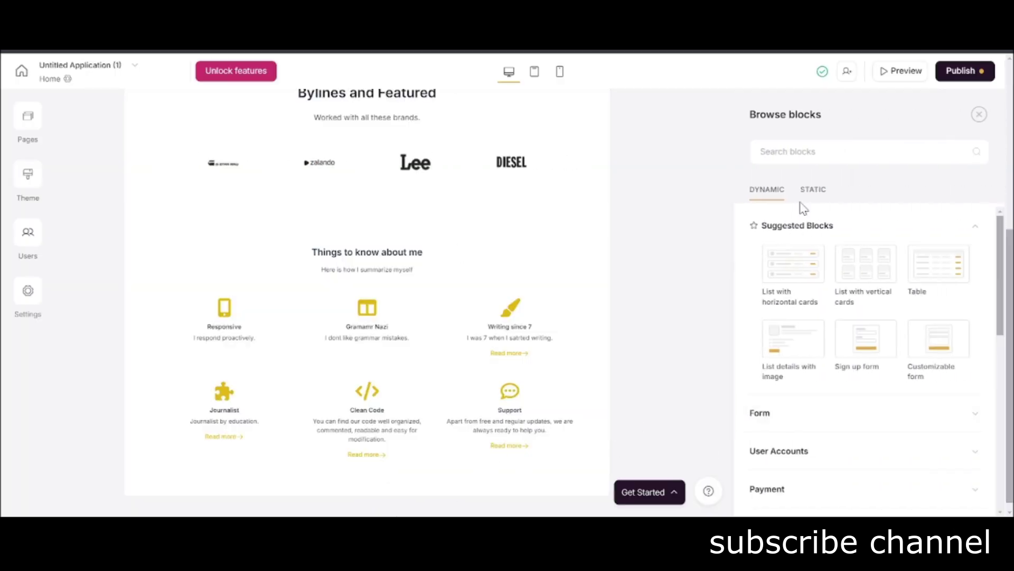
Insert the 'Feature grid with box and three column view' block from Static > Feature Grid.
left_click(821, 194)
left_click(862, 358)
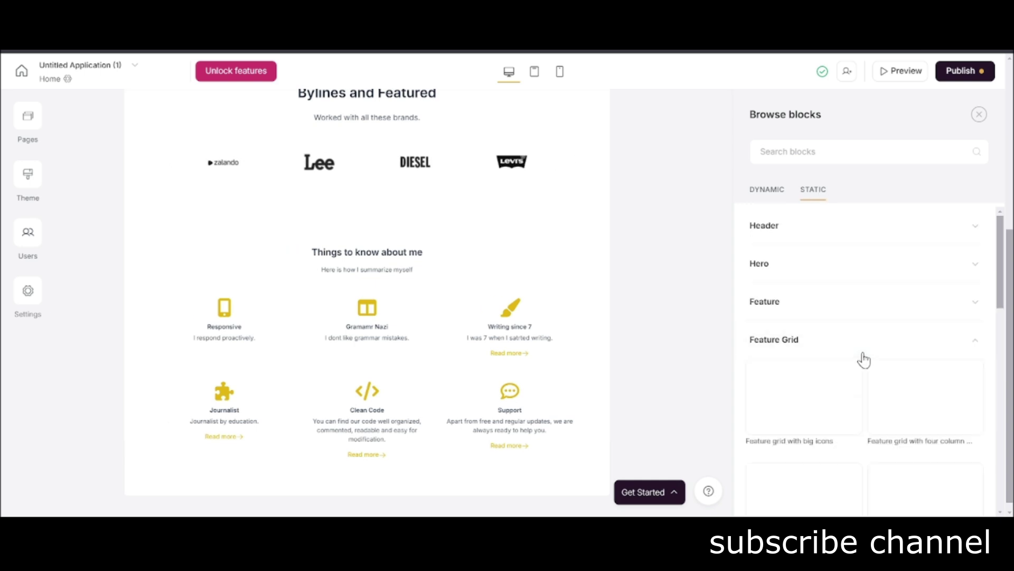
scroll(898, 412, "down", 4)
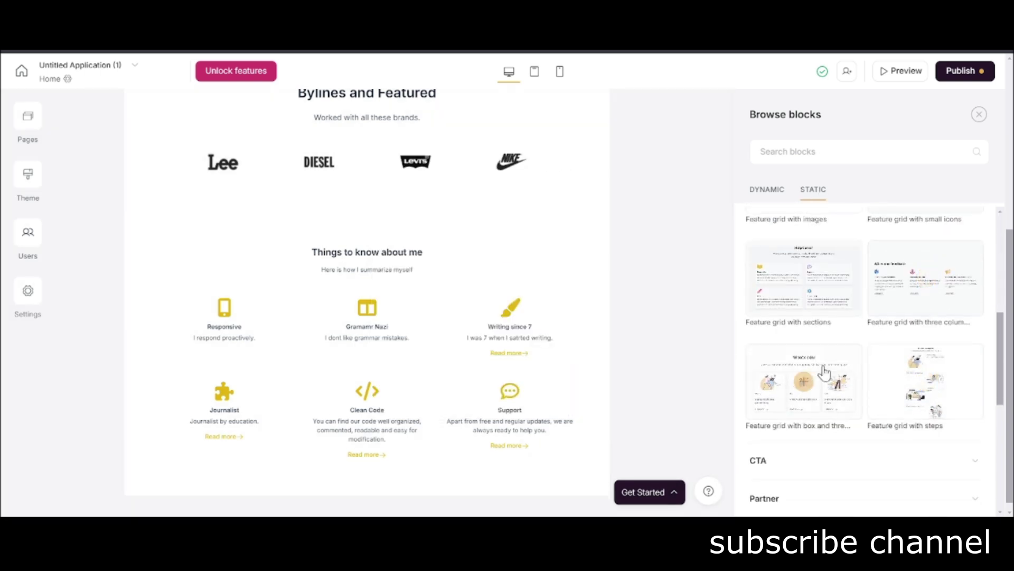
mouse_move(821, 379)
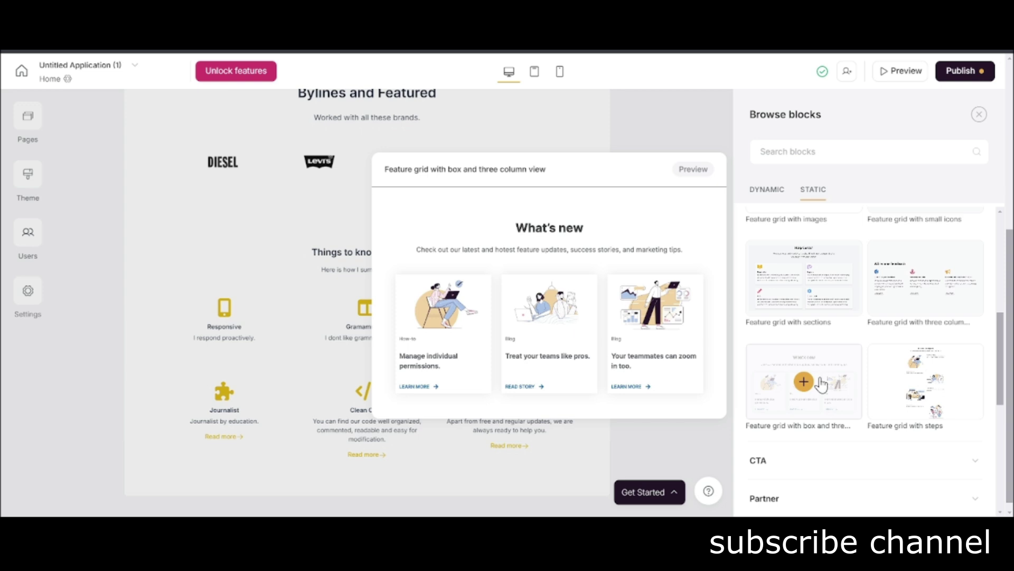
scroll(816, 364, "up", 4)
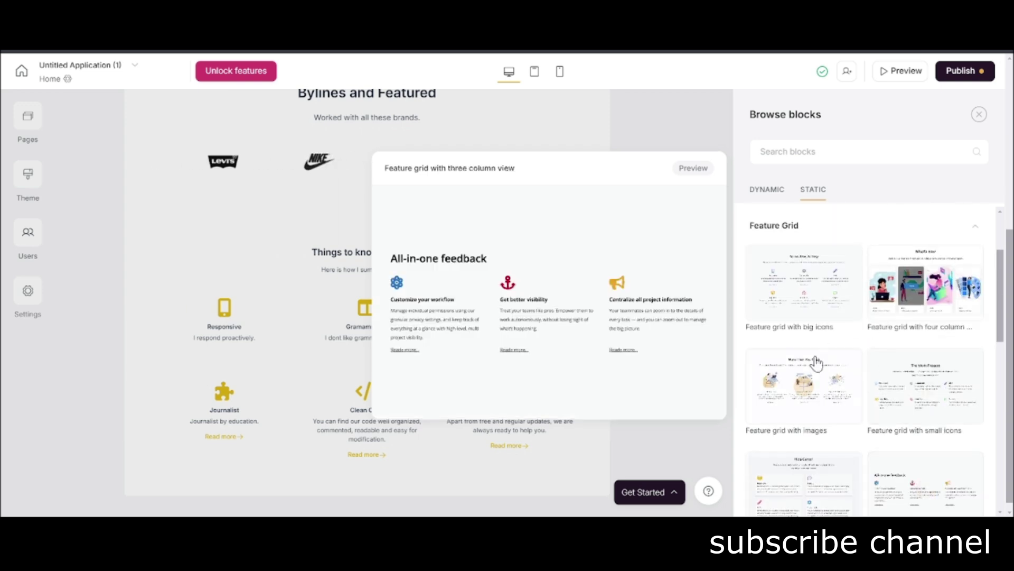
scroll(809, 391, "down", 4)
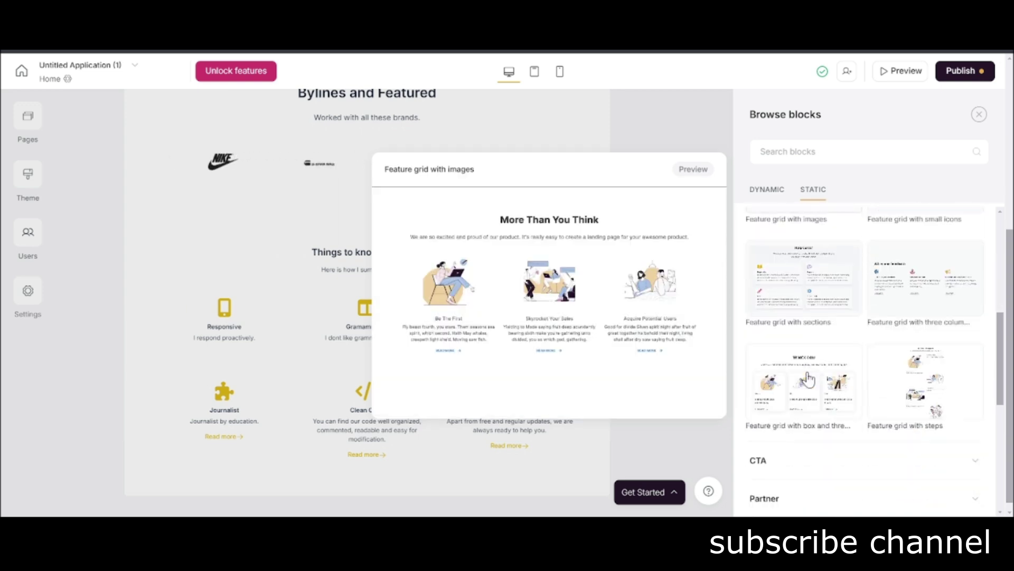
left_click(804, 382)
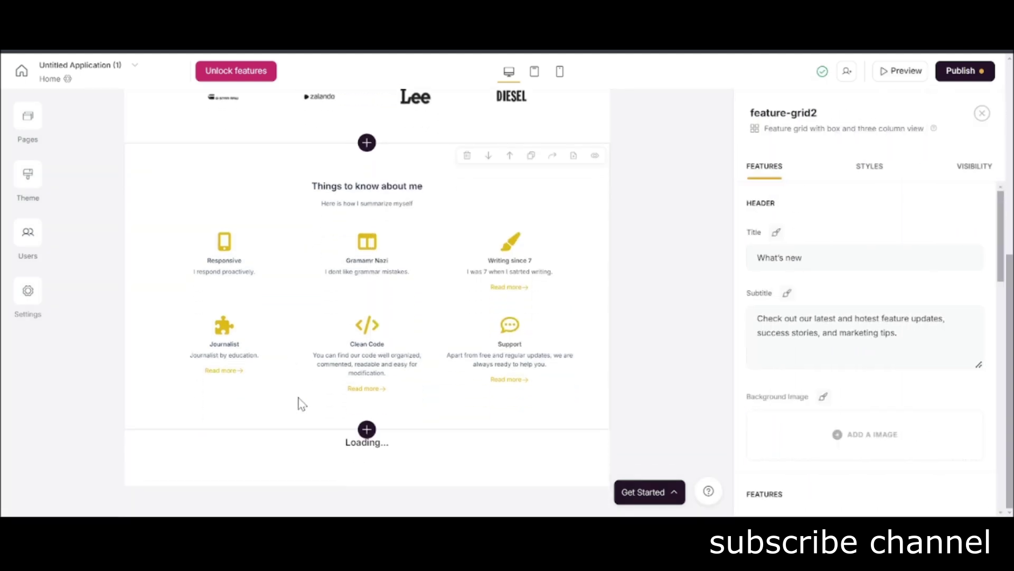
Title the grid 'Read my Articles on Popular Websites' and change 'our' to 'my' in its subtitle.
triple_click(851, 261)
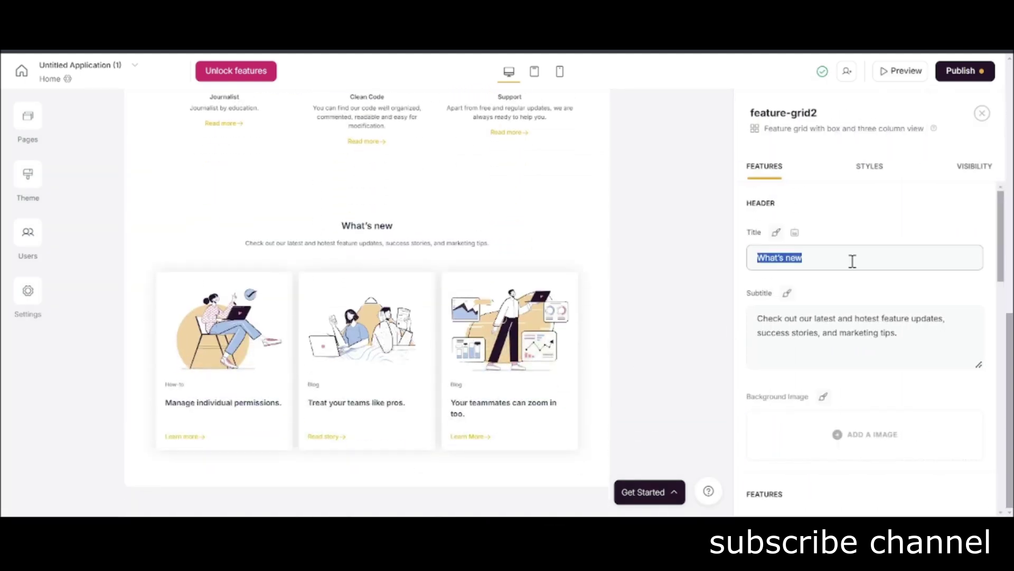
type("Read my Articles on Popular Websites")
left_click(883, 333)
key("ctrl+a")
key("ctrl+c")
key("BackSpace")
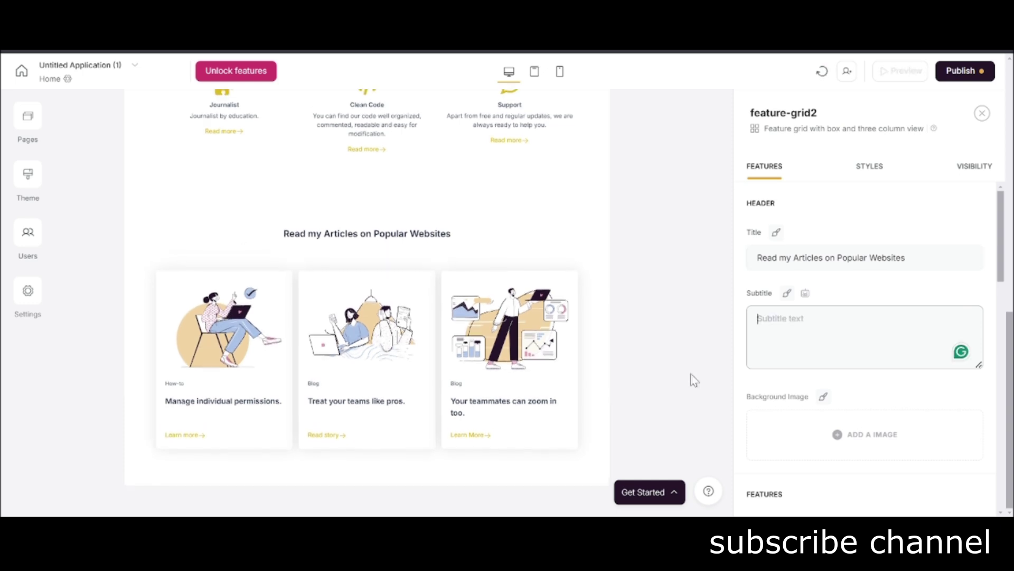
key("ctrl+v")
key("ctrl+a")
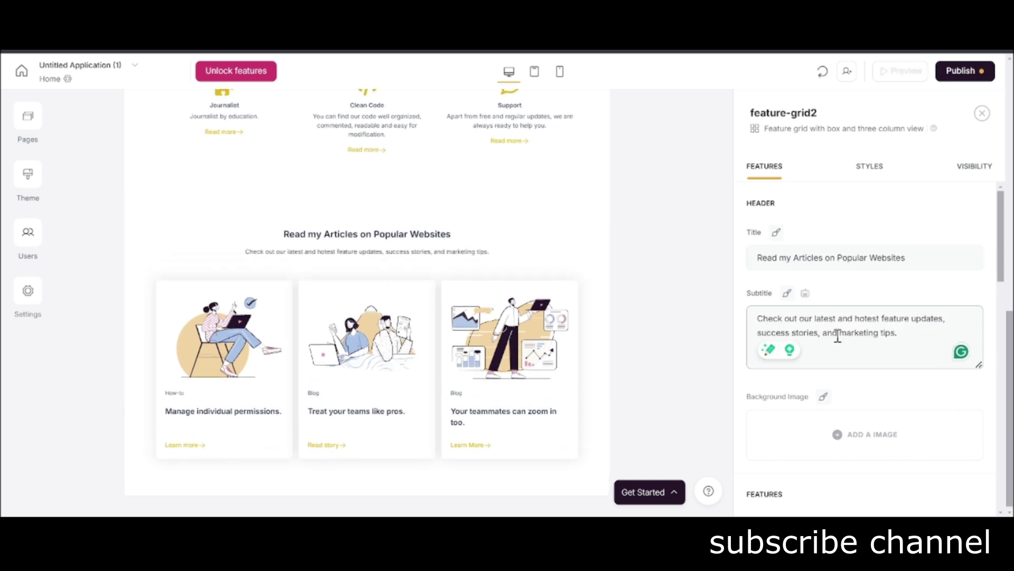
left_click(838, 320)
double_click(813, 318)
key("BackSpace")
type("my")
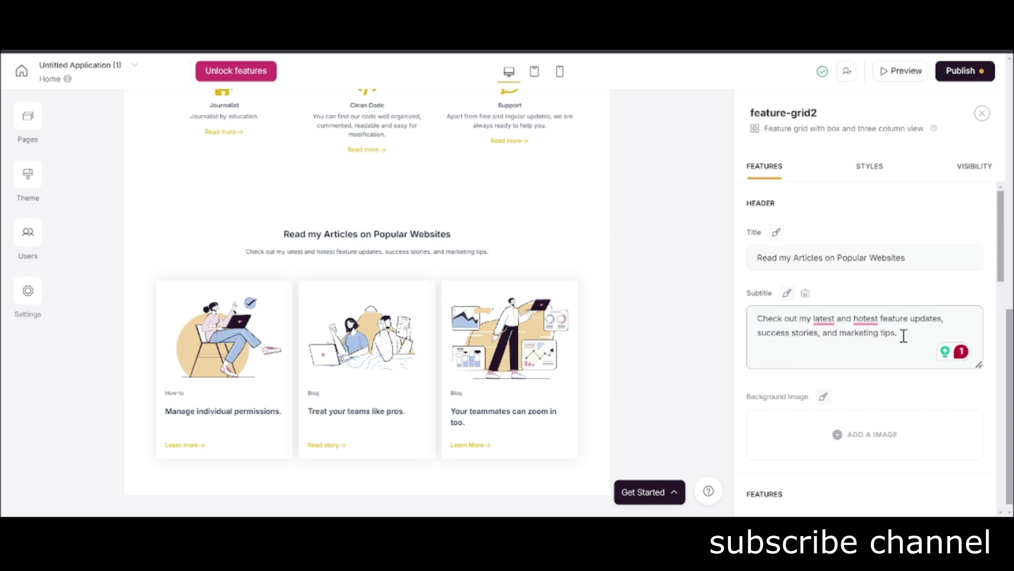
Relabel the first article card 'Buffer'.
scroll(880, 389, "down", 4)
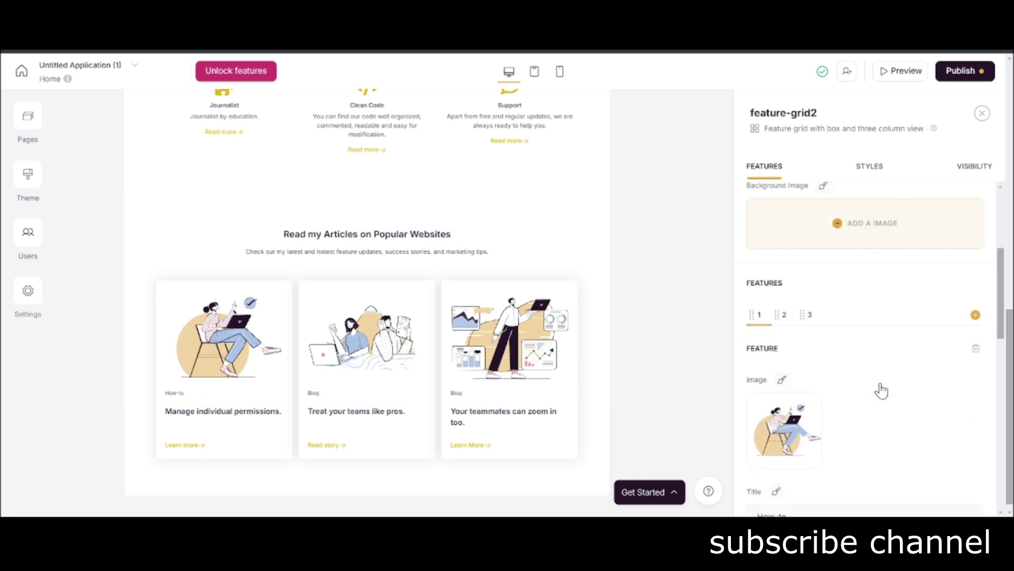
scroll(838, 401, "down", 3)
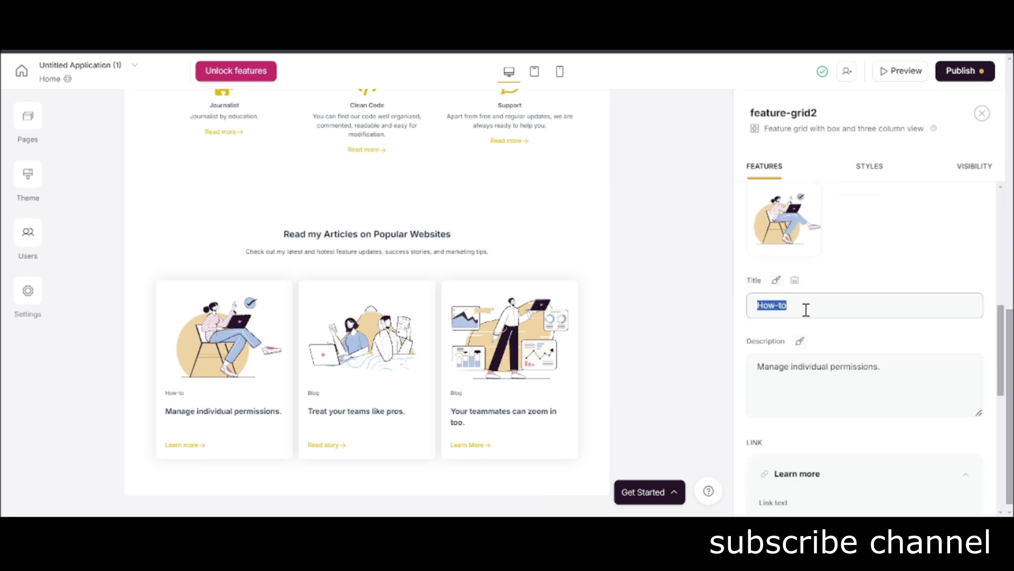
key("BackSpace")
type("Buffer.com")
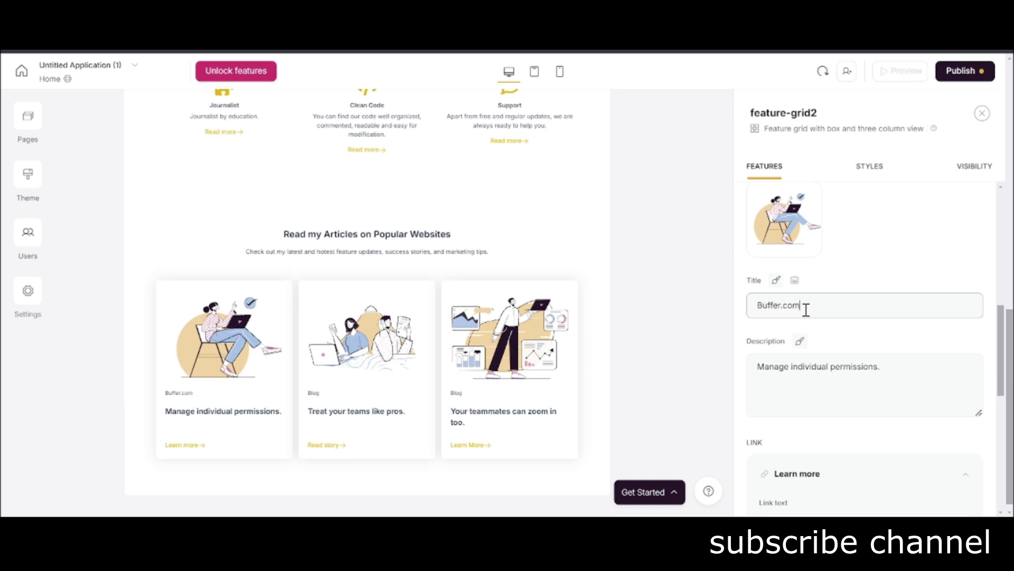
scroll(797, 322, "down", 2)
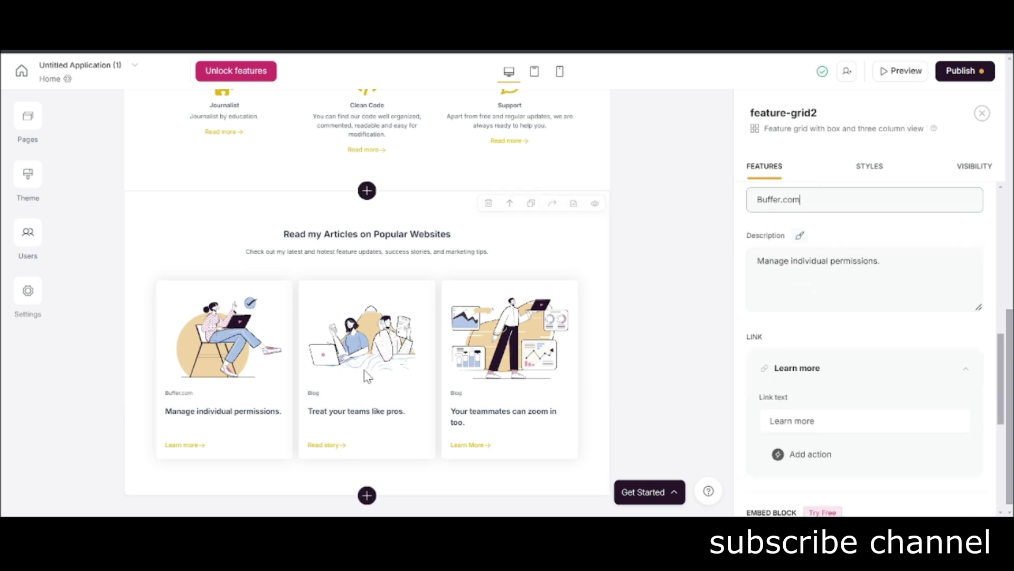
left_click(824, 420)
Give the Learn more link an Open external url action, discarding a trial Open page action.
scroll(822, 370, "down", 2)
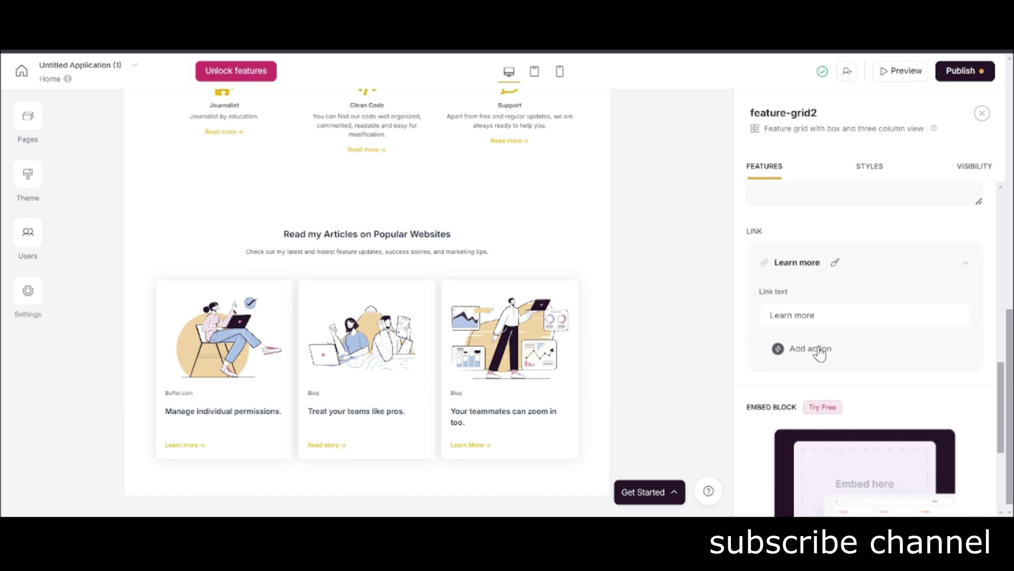
left_click(806, 348)
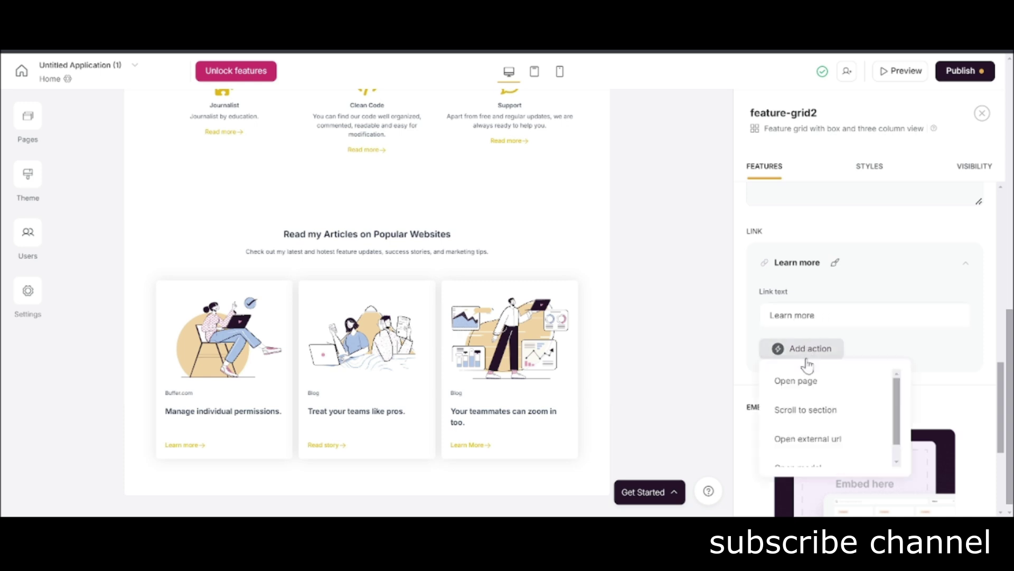
left_click(824, 381)
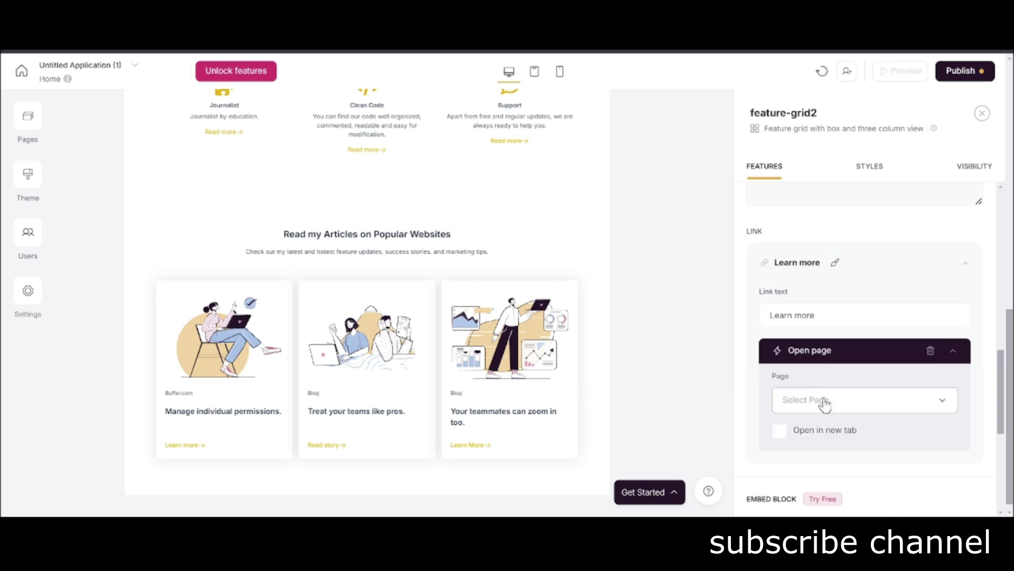
left_click(823, 401)
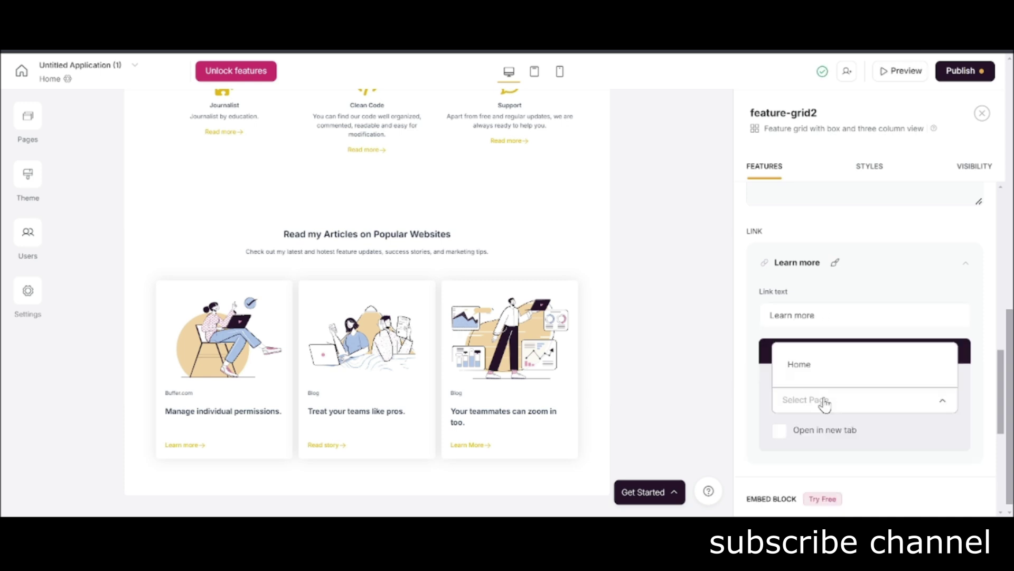
left_click(764, 394)
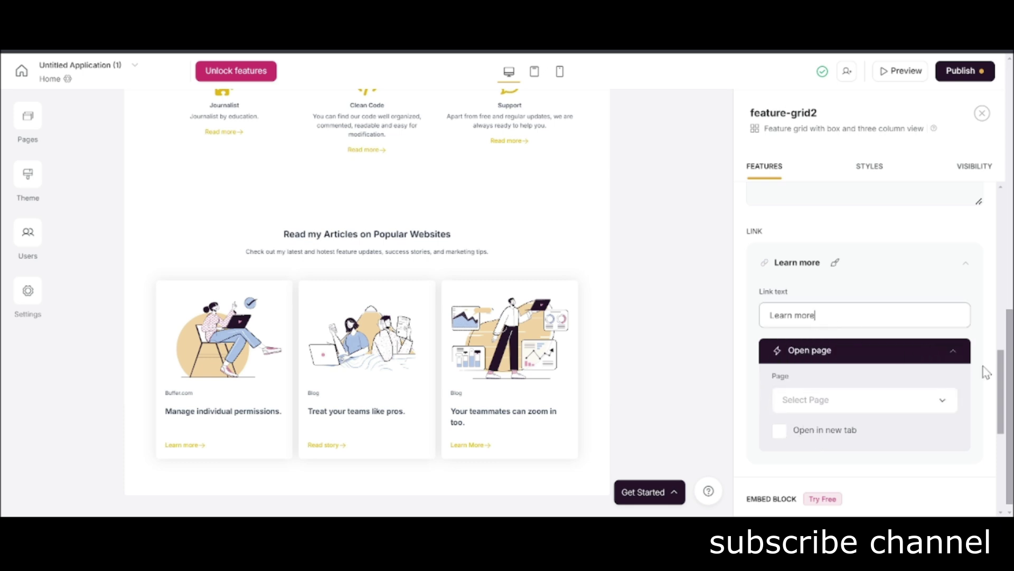
left_click(931, 350)
left_click(814, 350)
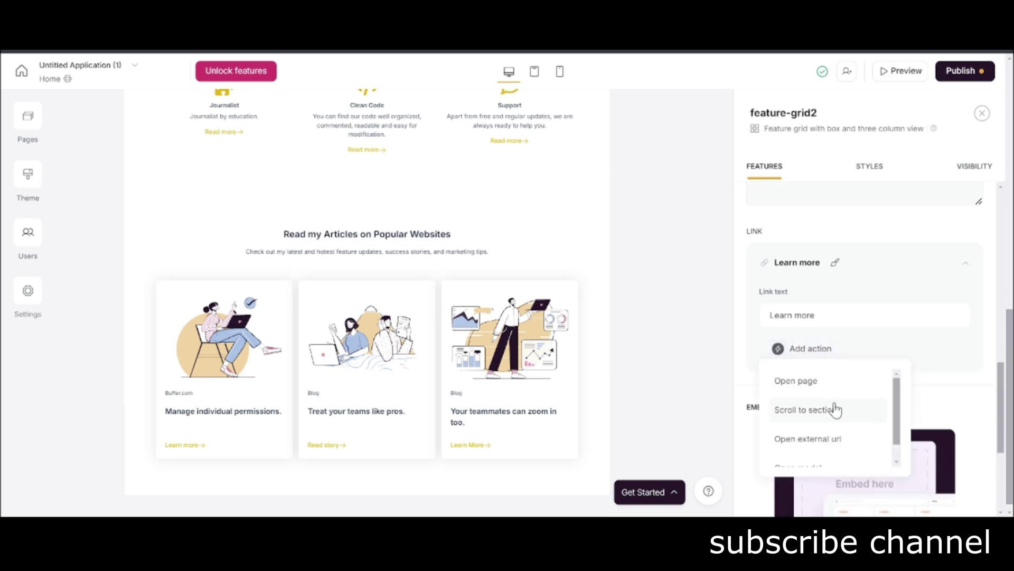
scroll(830, 415, "down", 1)
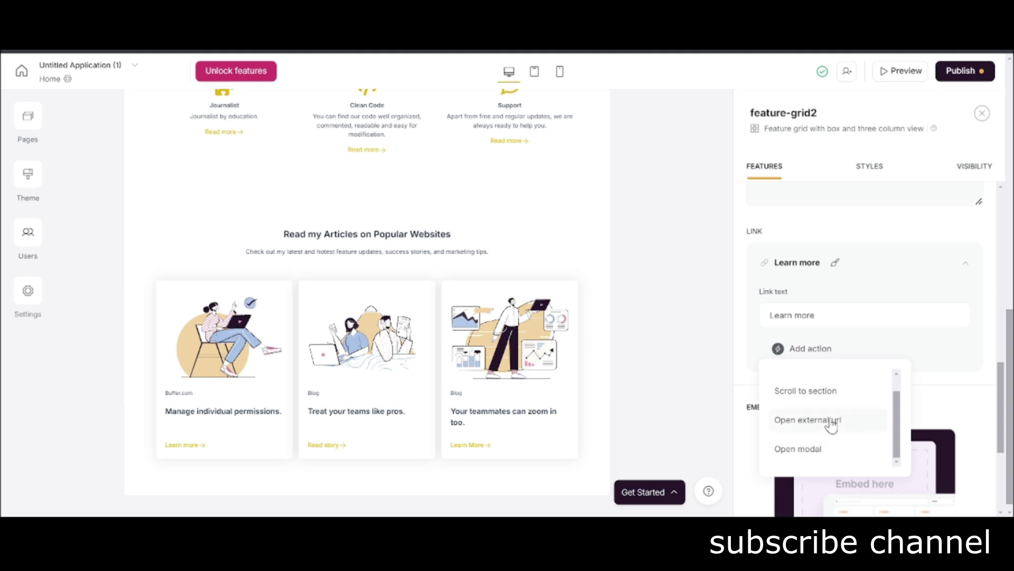
left_click(831, 423)
Look up buffer.com in a new browser tab to get its address.
type("Add")
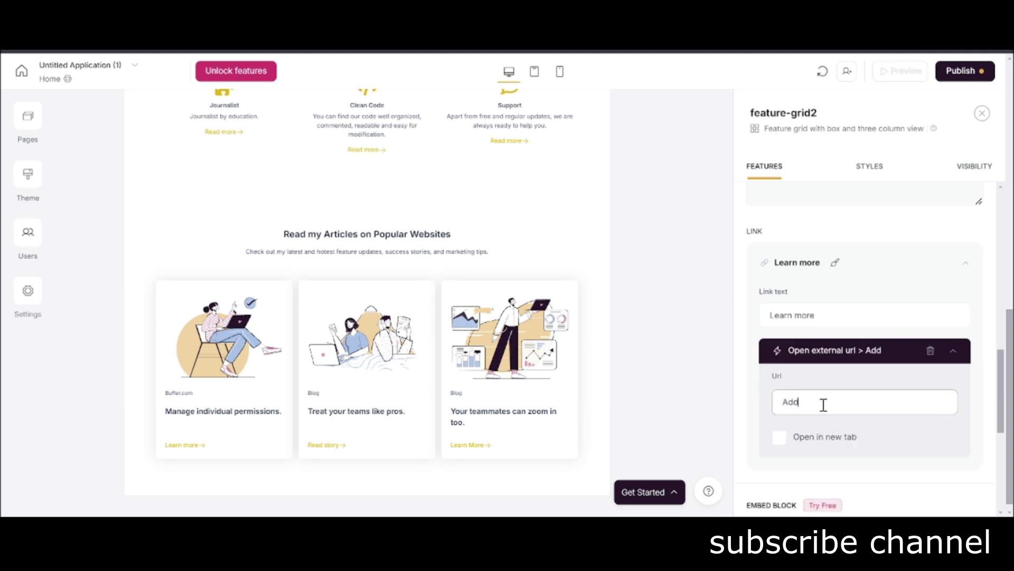
key("ctrl+t")
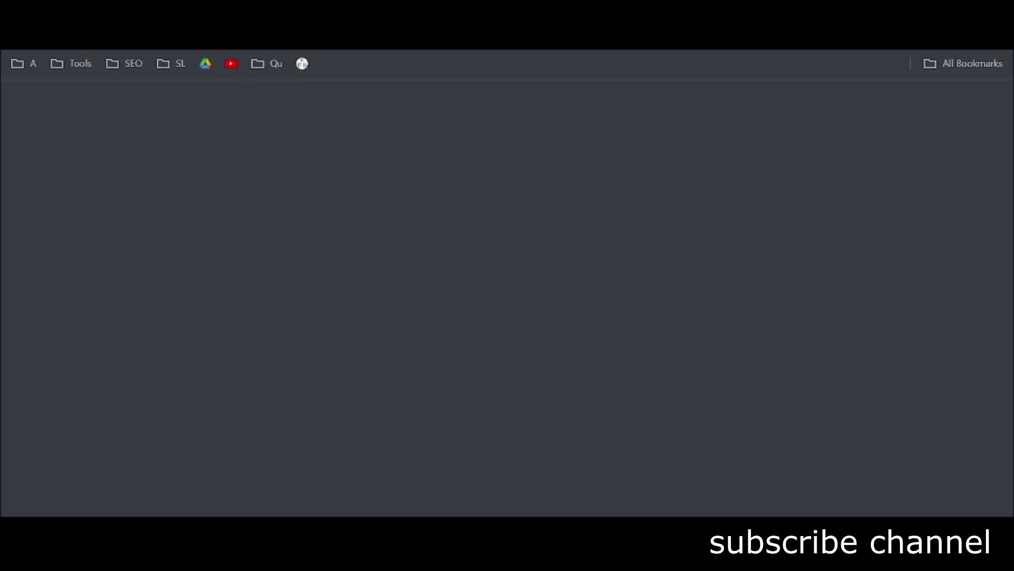
type("buffer.com")
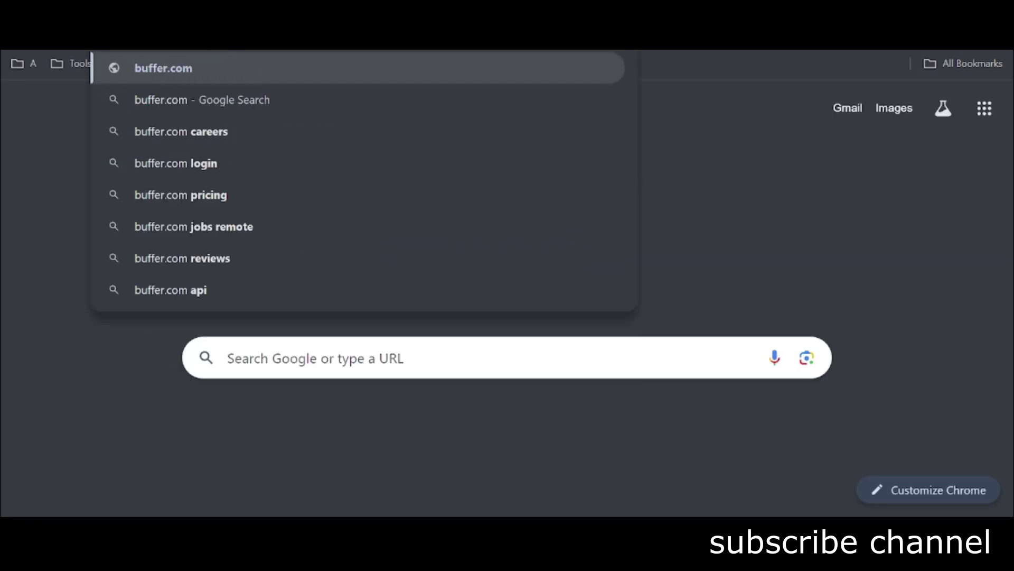
key("Return")
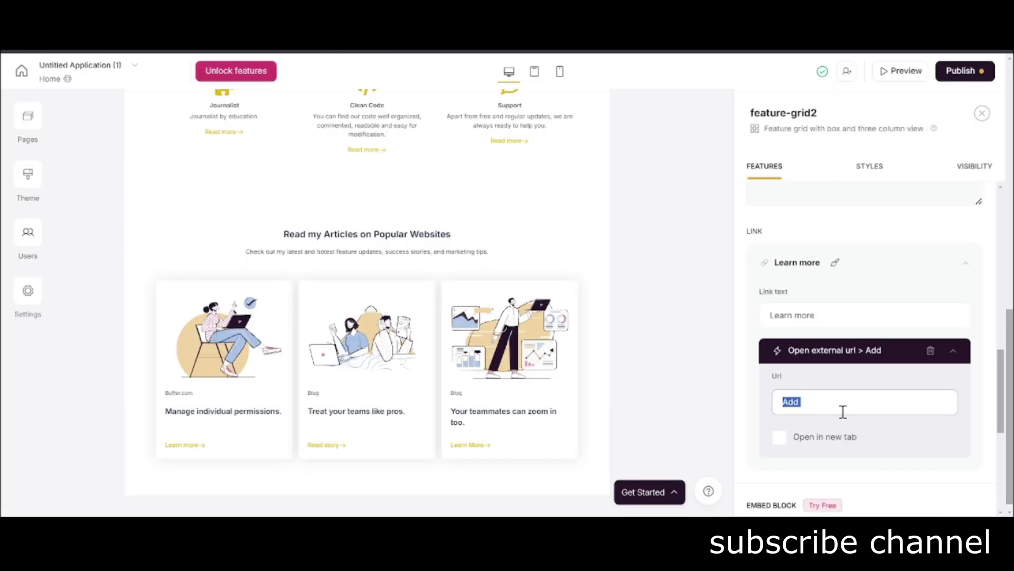
type("https://buffer.com/")
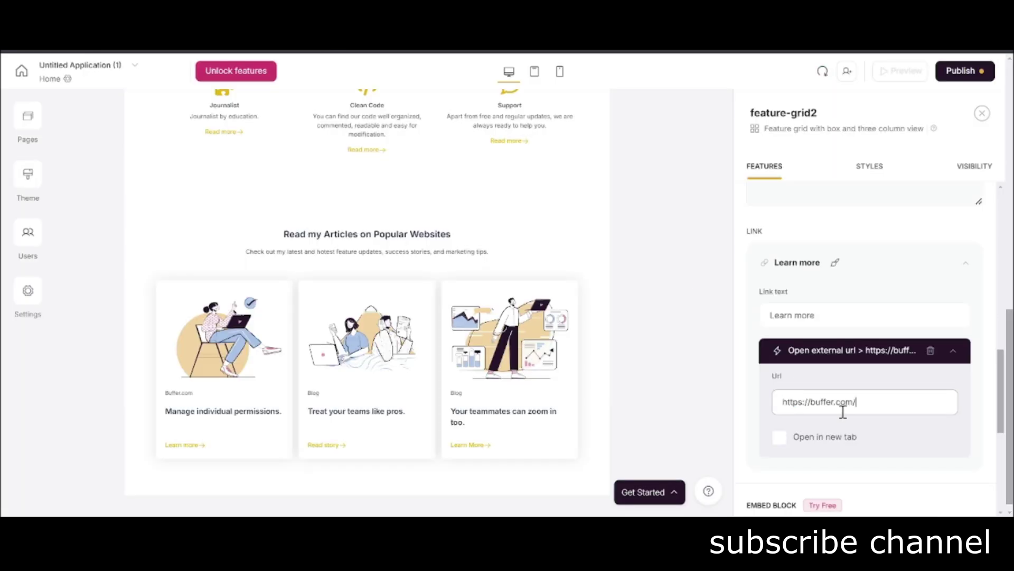
left_click(954, 351)
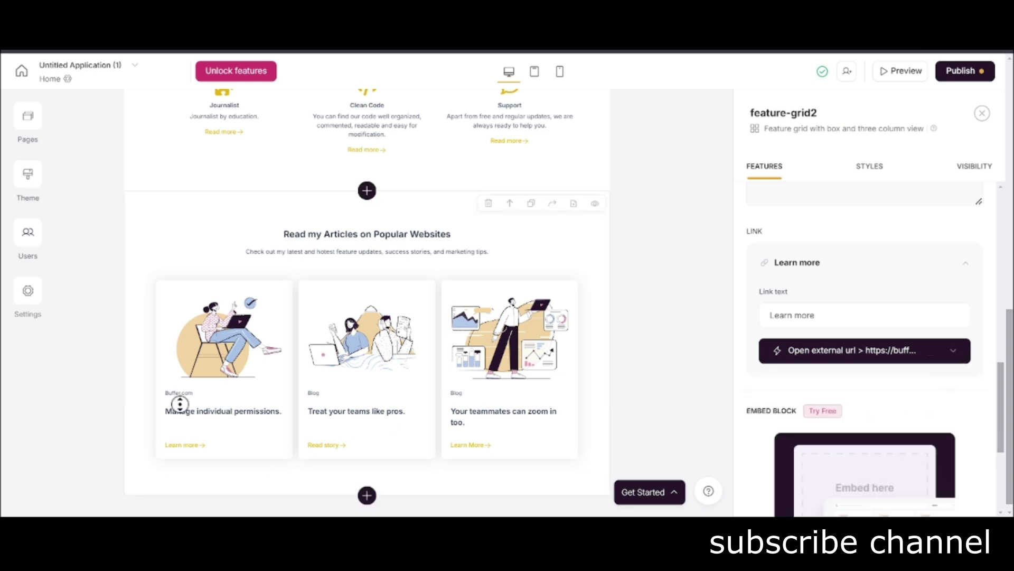
scroll(183, 438, "up", 6)
scroll(181, 374, "down", 6)
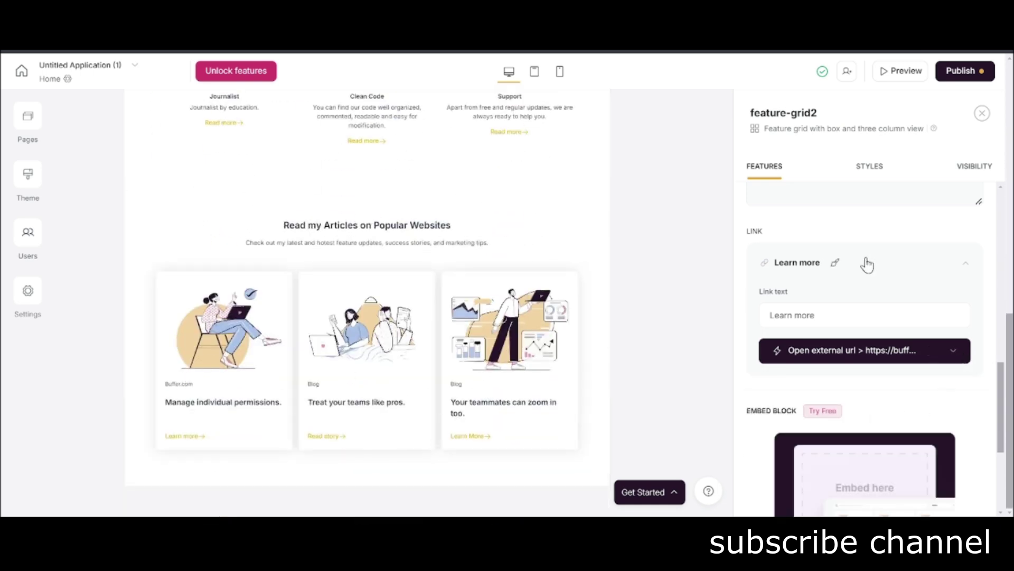
left_click(935, 273)
Retitle the second article card 'Hubspot.com'.
scroll(930, 317, "up", 6)
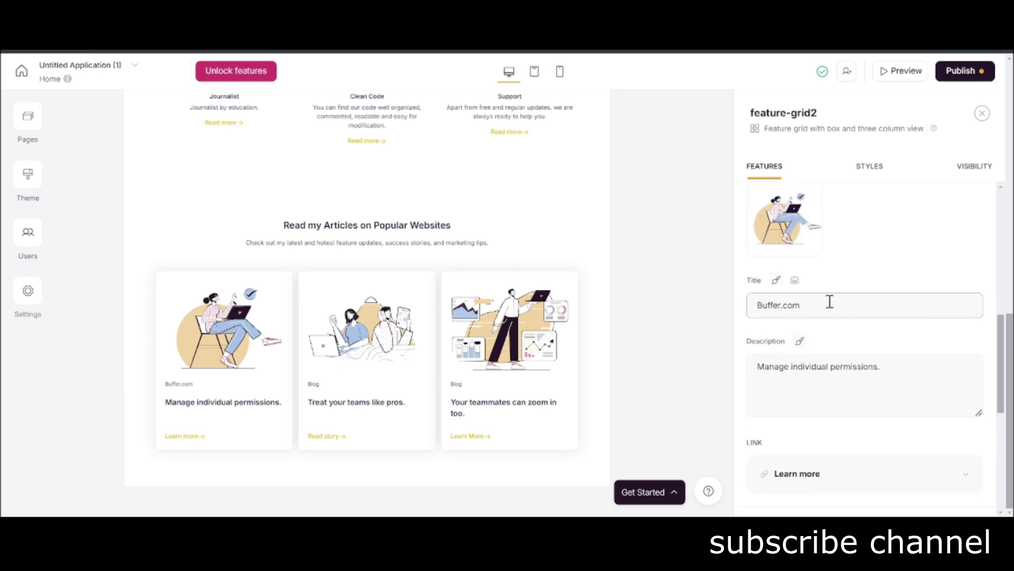
left_click(783, 210)
left_click(781, 410)
type("Hubspot.com")
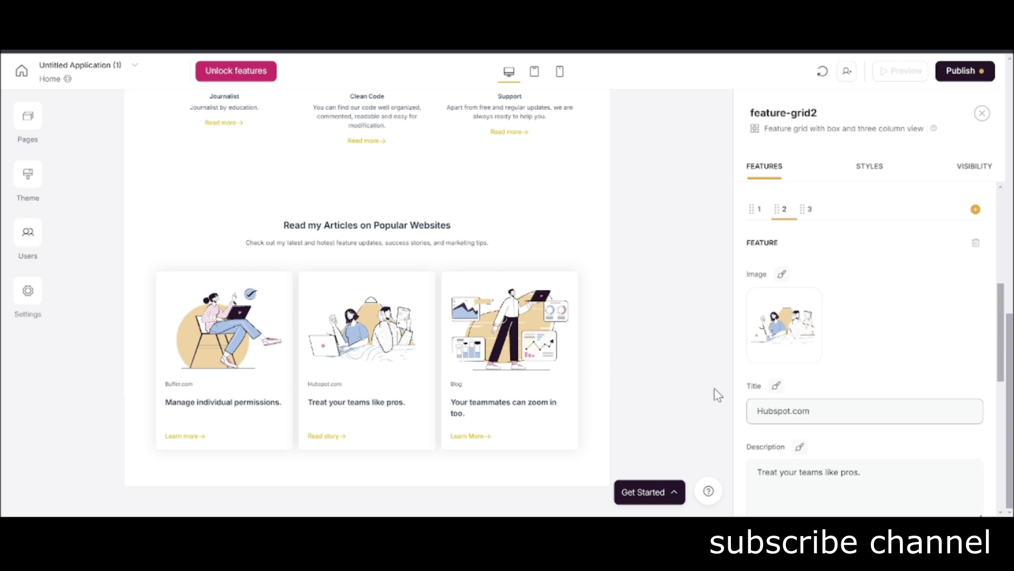
scroll(797, 401, "down", 8)
scroll(833, 349, "up", 4)
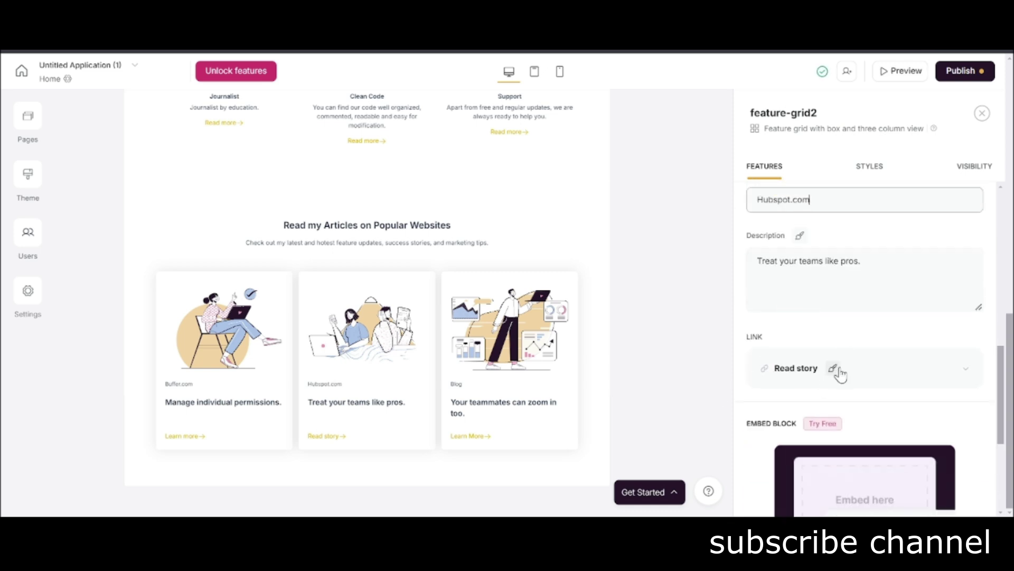
Give the Read story link an Open external url action pointing to hubspot.com.
left_click(838, 370)
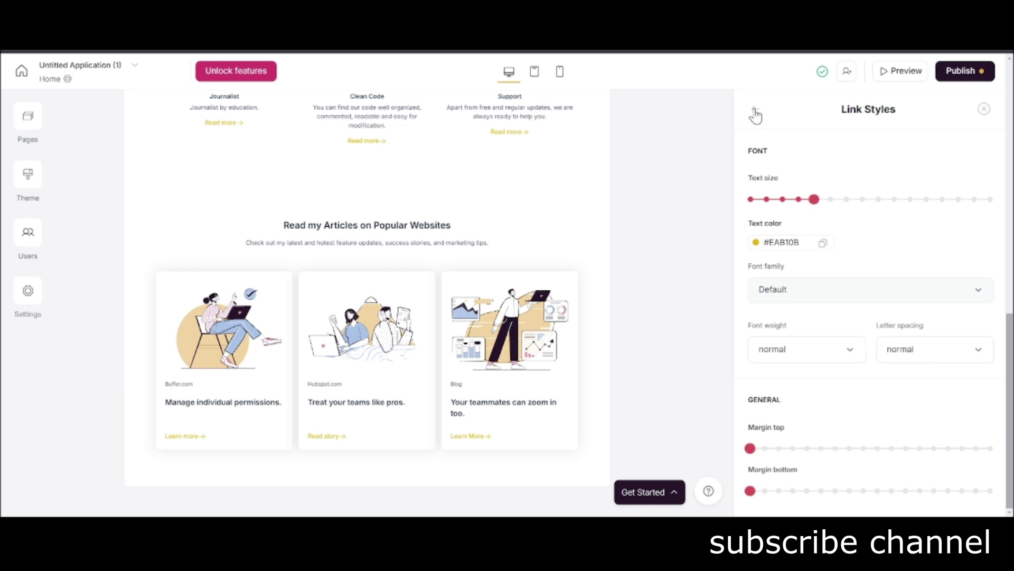
left_click(756, 113)
left_click(913, 378)
scroll(813, 289, "down", 4)
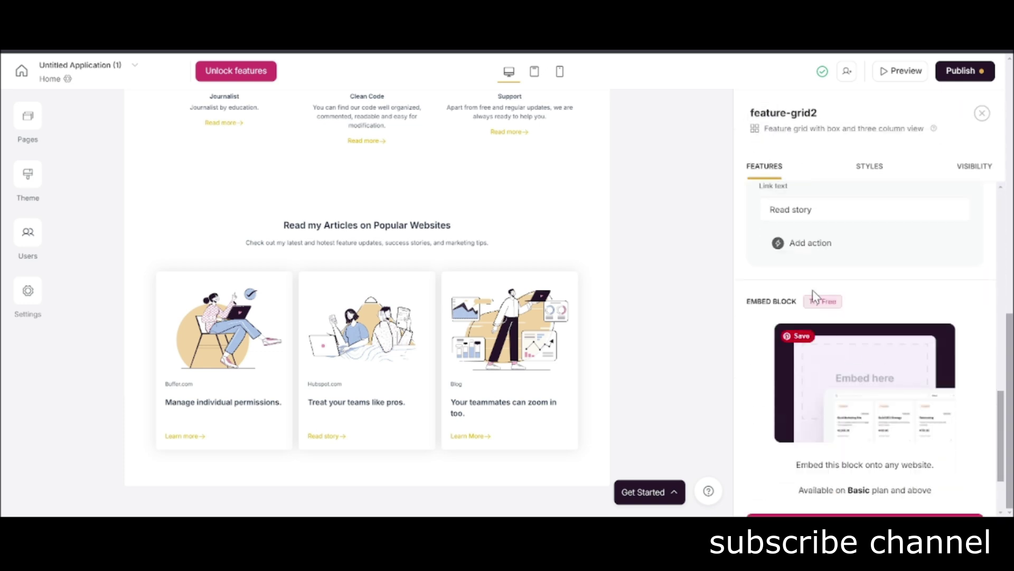
left_click(817, 241)
left_click(828, 332)
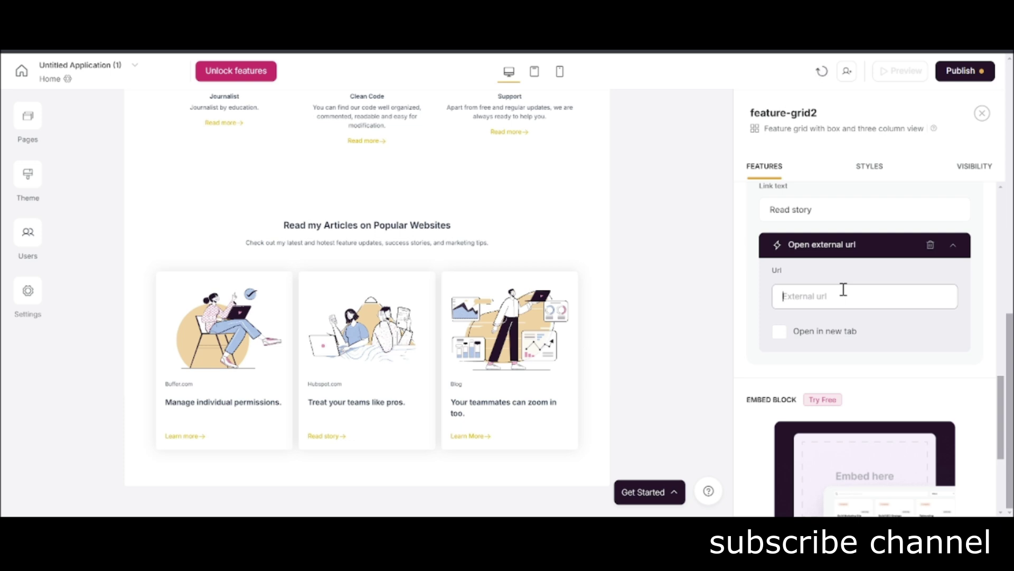
left_click(844, 290)
type("hubspot.com")
left_click(672, 353)
scroll(904, 335, "up", 5)
Retitle the third article card 'Clickup'.
left_click(809, 210)
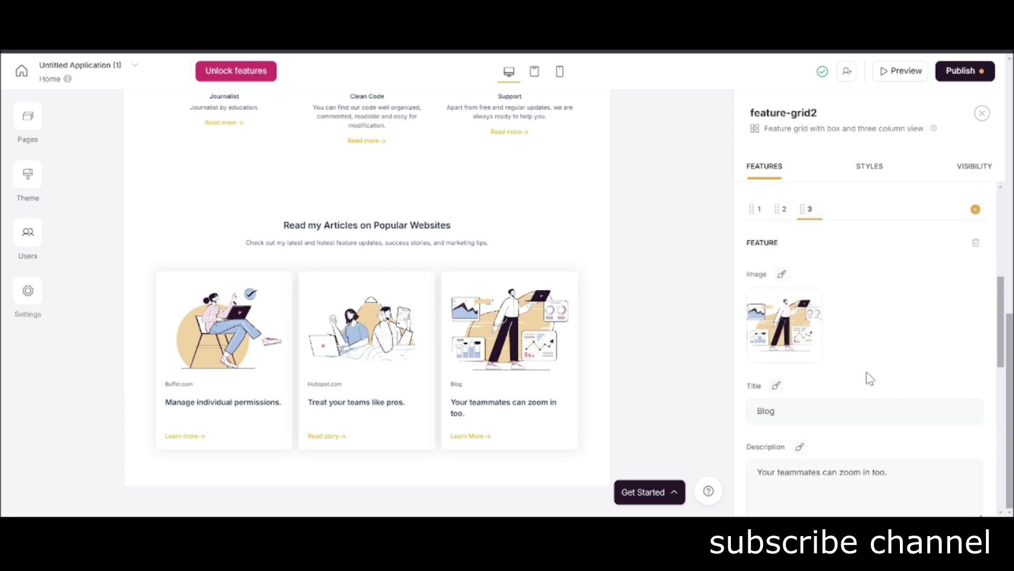
left_click(792, 413)
type("Cl")
scroll(792, 412, "down", 4)
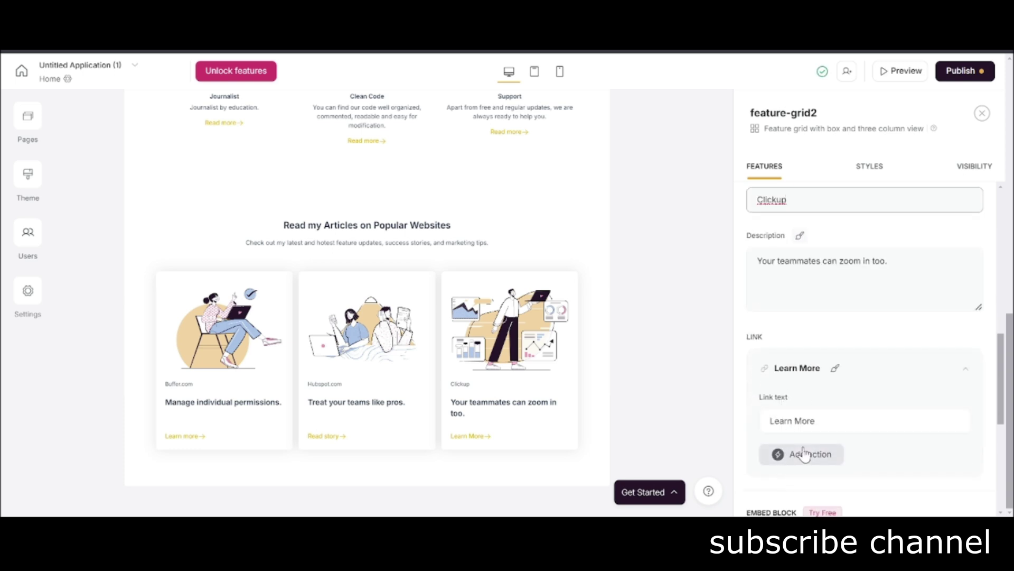
scroll(803, 452, "down", 2)
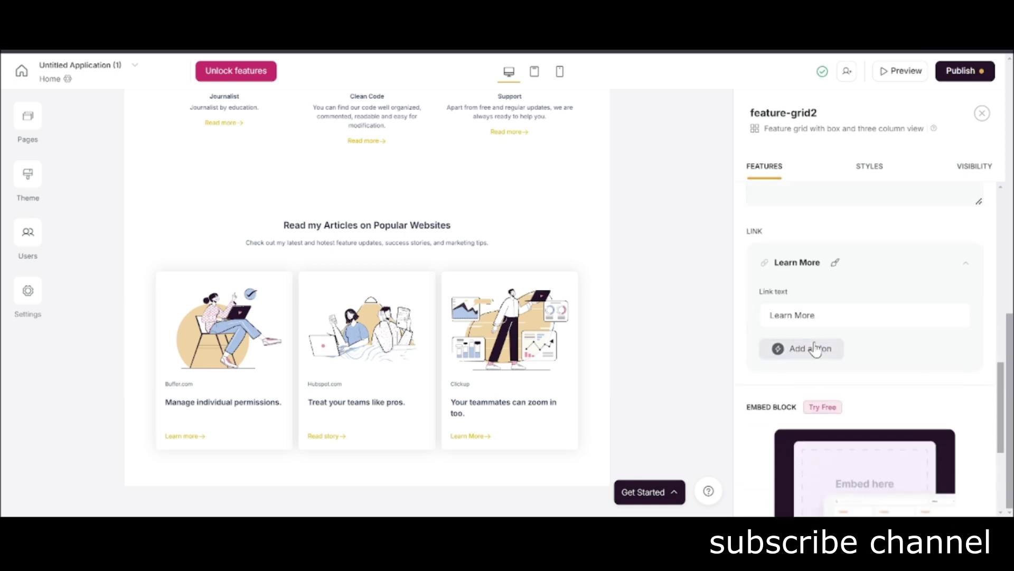
Point the Learn More link to clickup.com via Open external url, replacing a mistaken Open modal action.
left_click(814, 349)
scroll(816, 444, "down", 1)
left_click(817, 450)
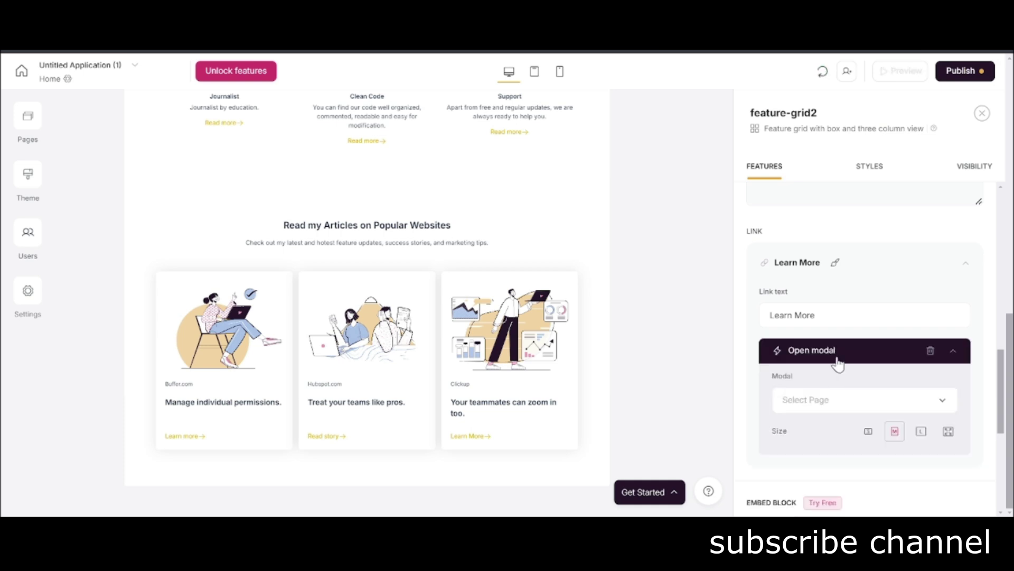
left_click(929, 351)
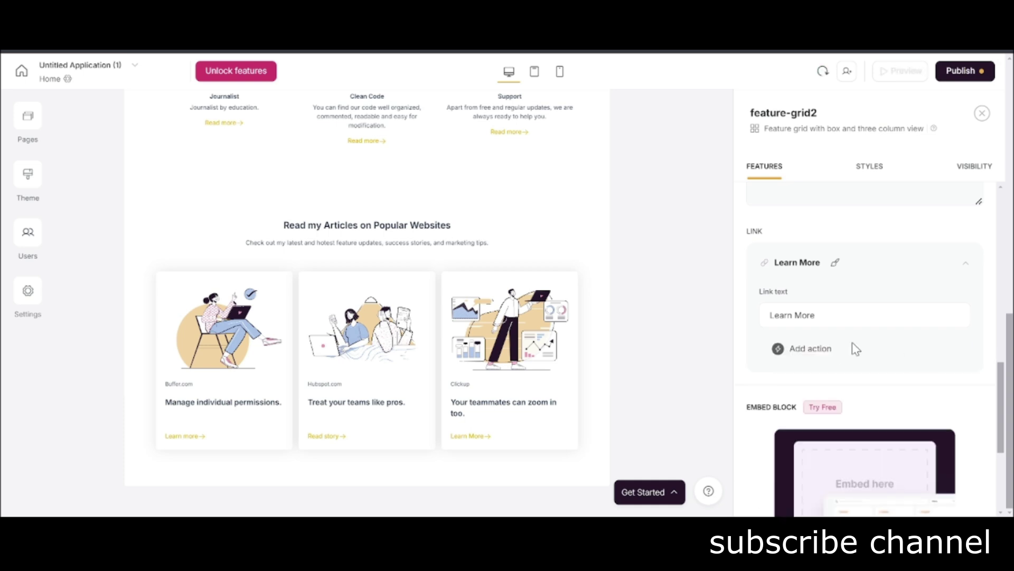
left_click(822, 349)
scroll(819, 439, "down", 1)
left_click(823, 429)
left_click(820, 402)
type("clickup.com")
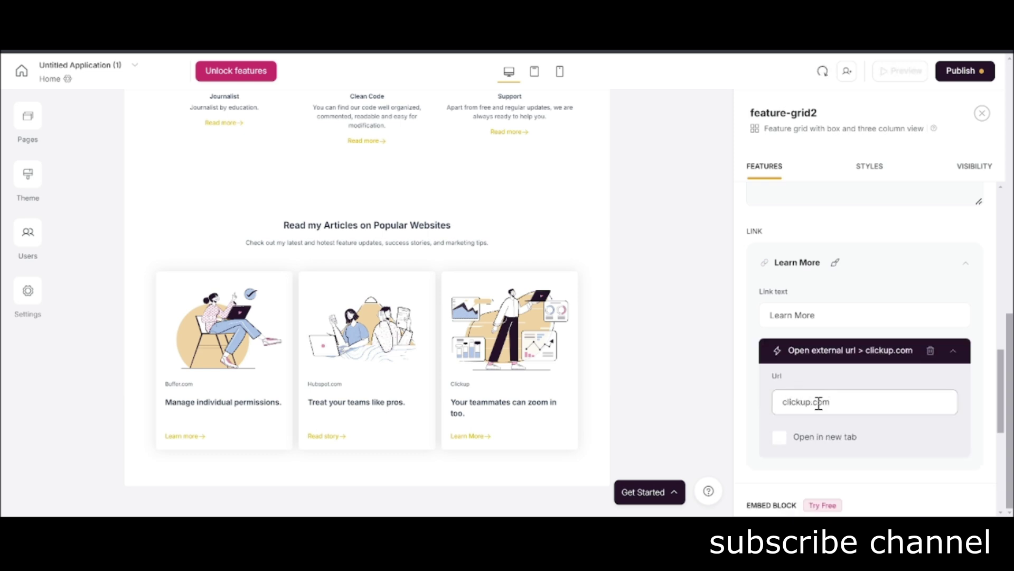
left_click(459, 367)
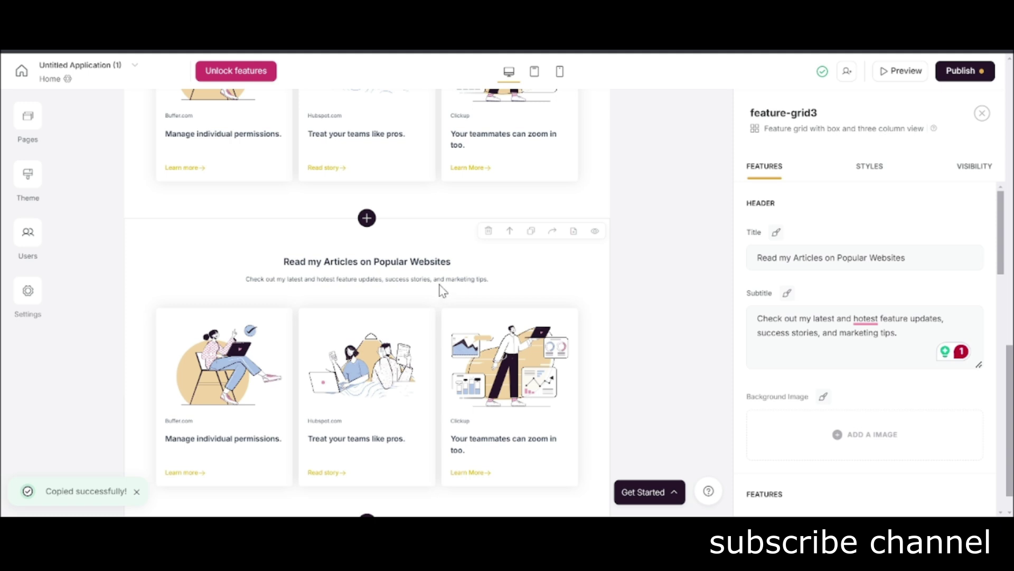
Clear the duplicate grid's title and subtitle and remove its top padding.
triple_click(796, 259)
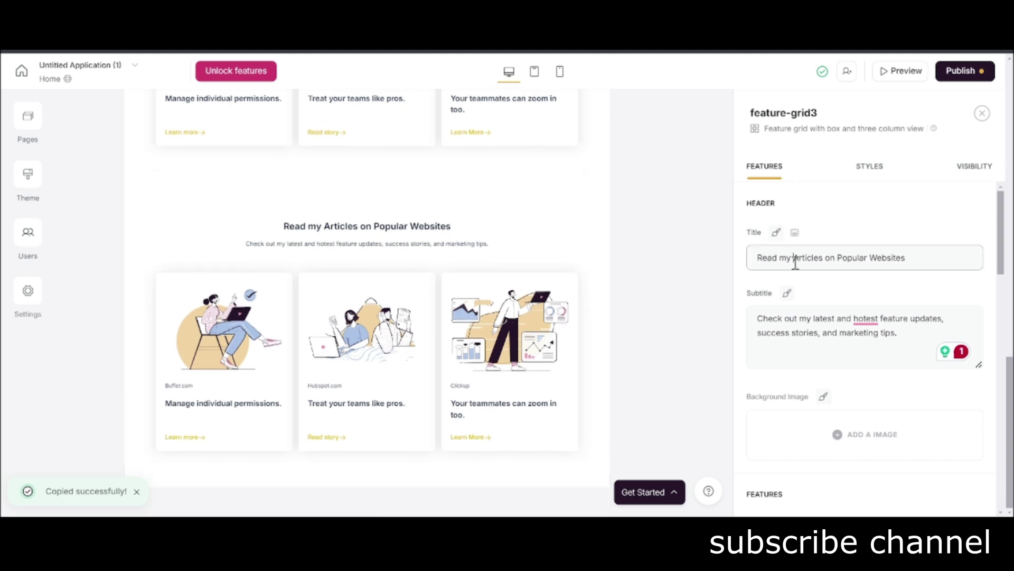
key("BackSpace")
triple_click(838, 318)
key("BackSpace")
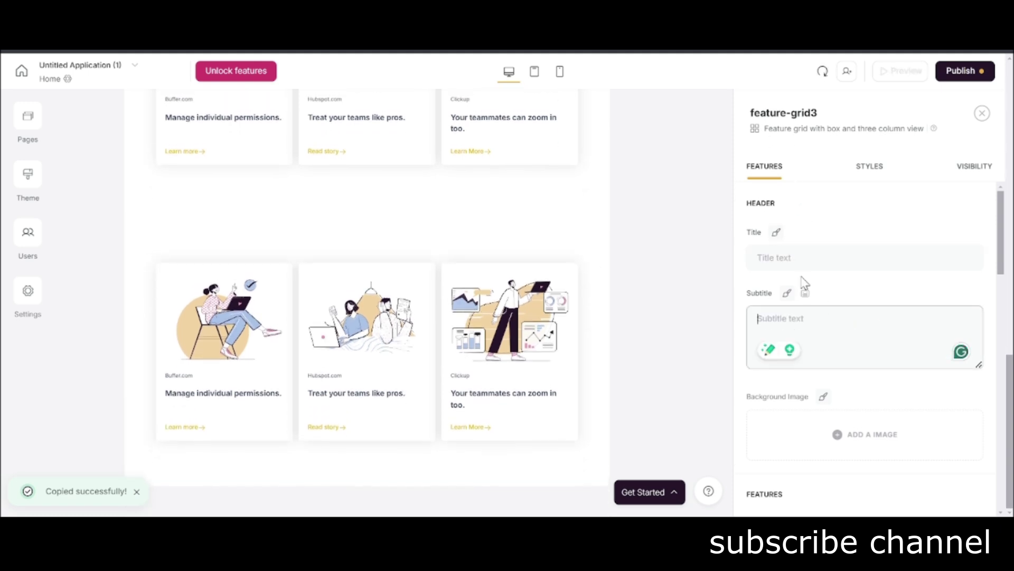
left_click(869, 167)
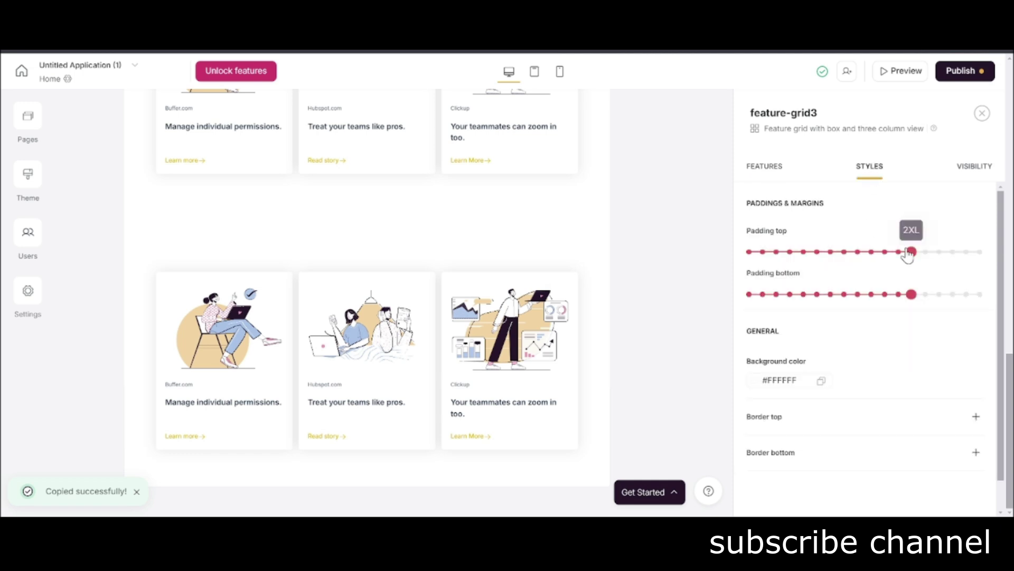
left_click_drag(907, 252, 765, 255)
Reduce the bottom padding of the 'Read my Articles' grid above it.
scroll(602, 328, "up", 5)
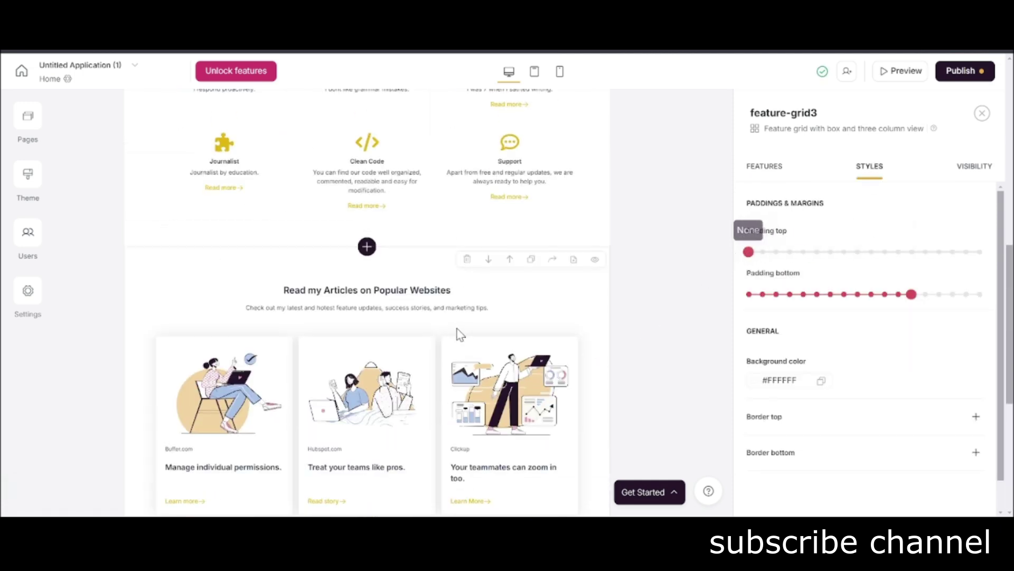
left_click(462, 334)
left_click(869, 167)
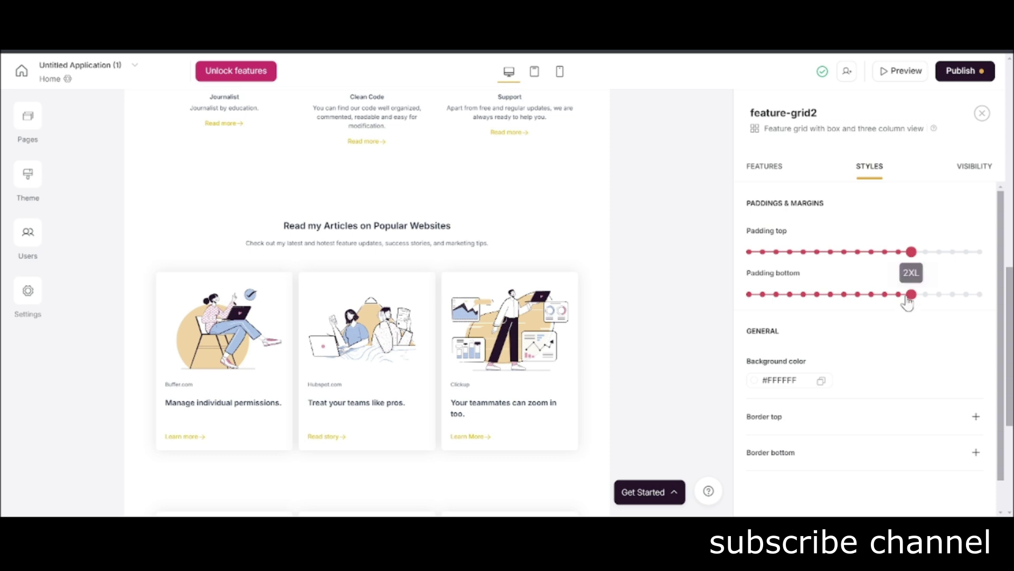
left_click_drag(910, 294, 805, 307)
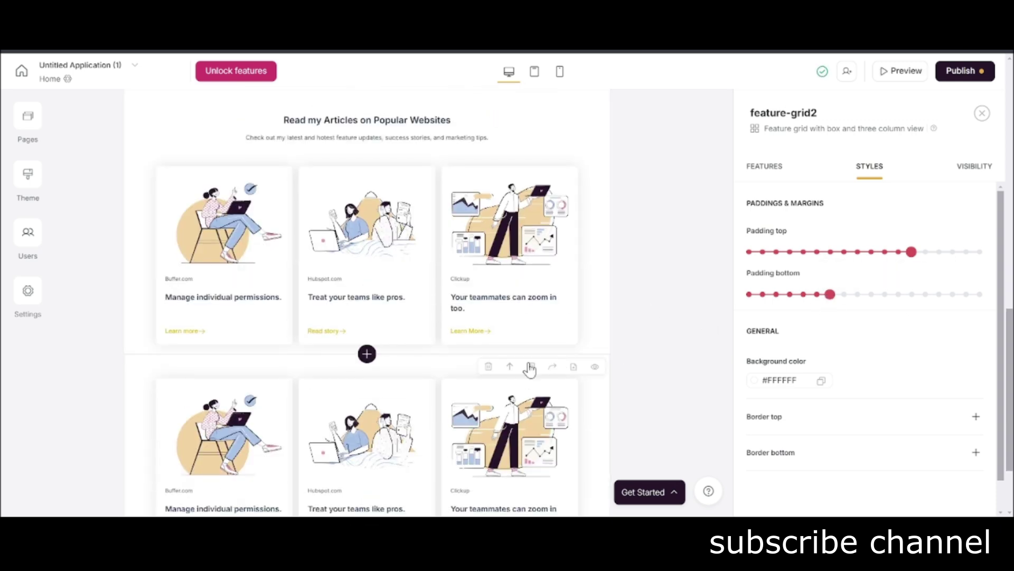
scroll(510, 375, "down", 2)
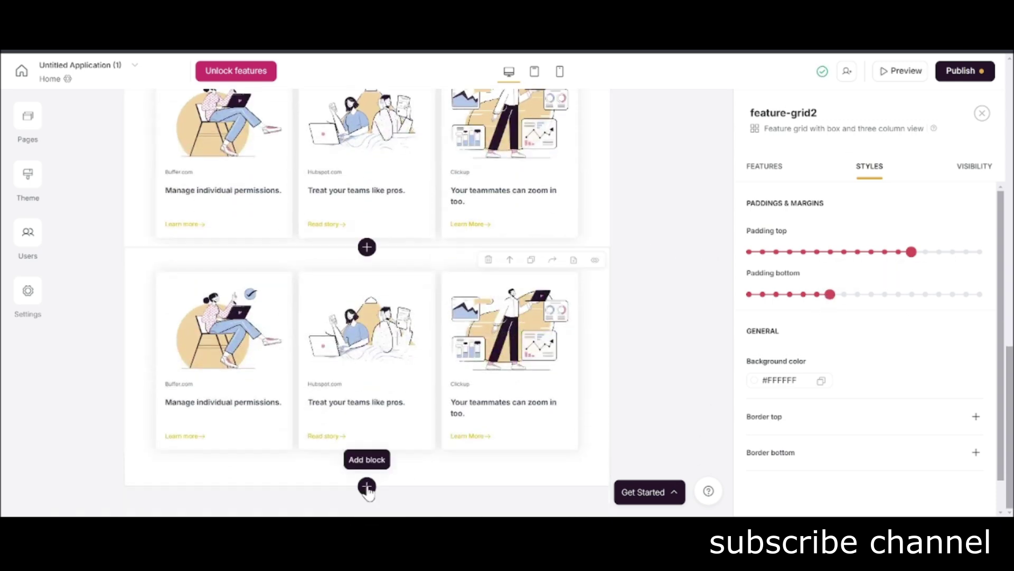
Open the block library below the joined article grids and type a slash.
left_click(367, 489)
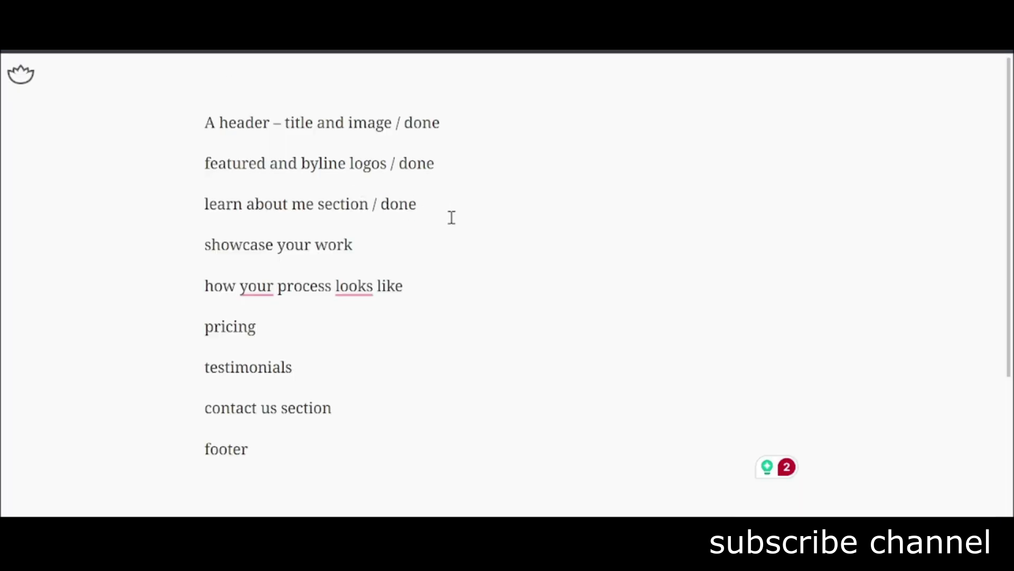
type("/")
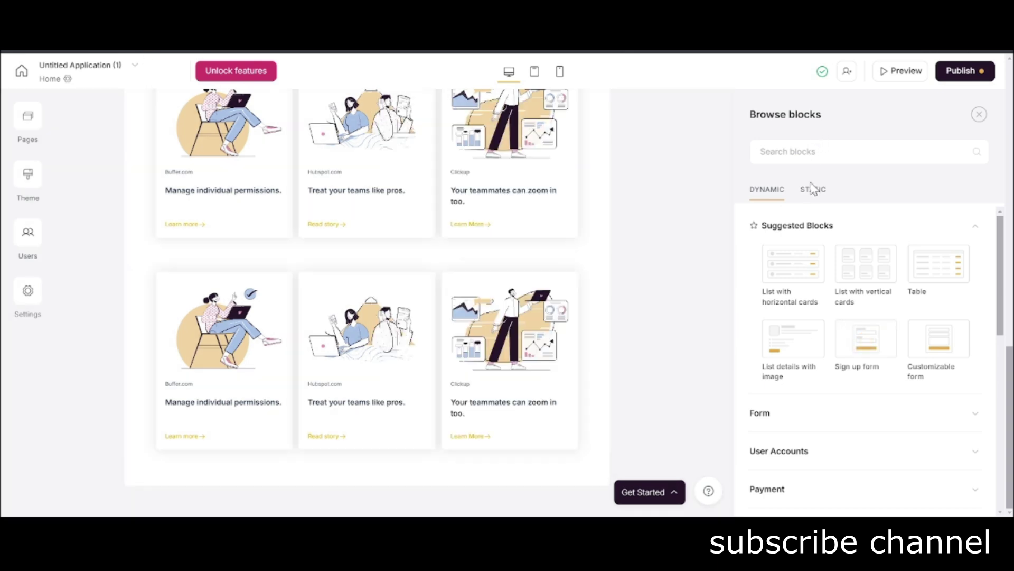
Insert the 'Feature with product demo' block from Static > Feature below the article grids.
left_click(812, 189)
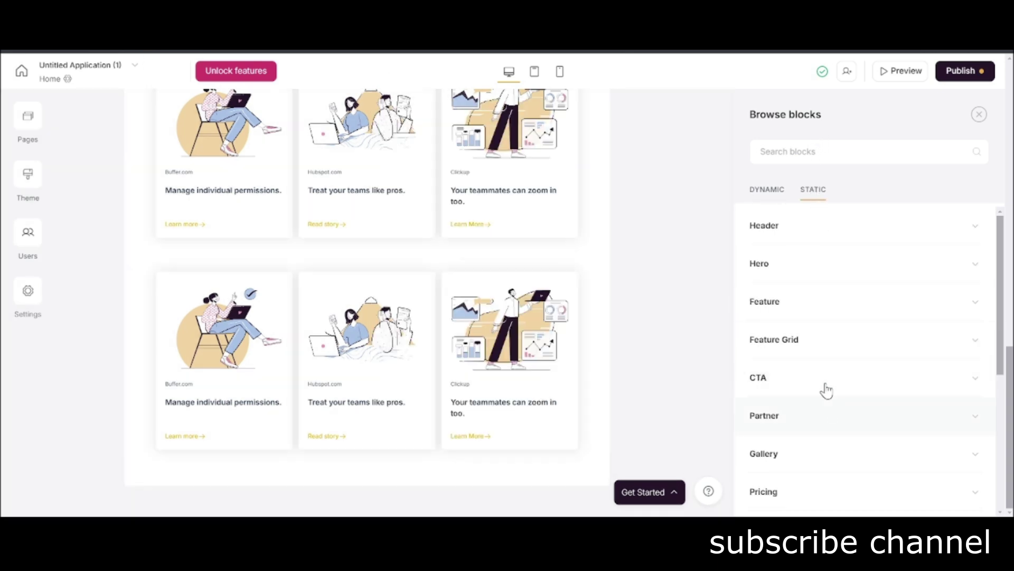
left_click(815, 312)
scroll(829, 329, "down", 5)
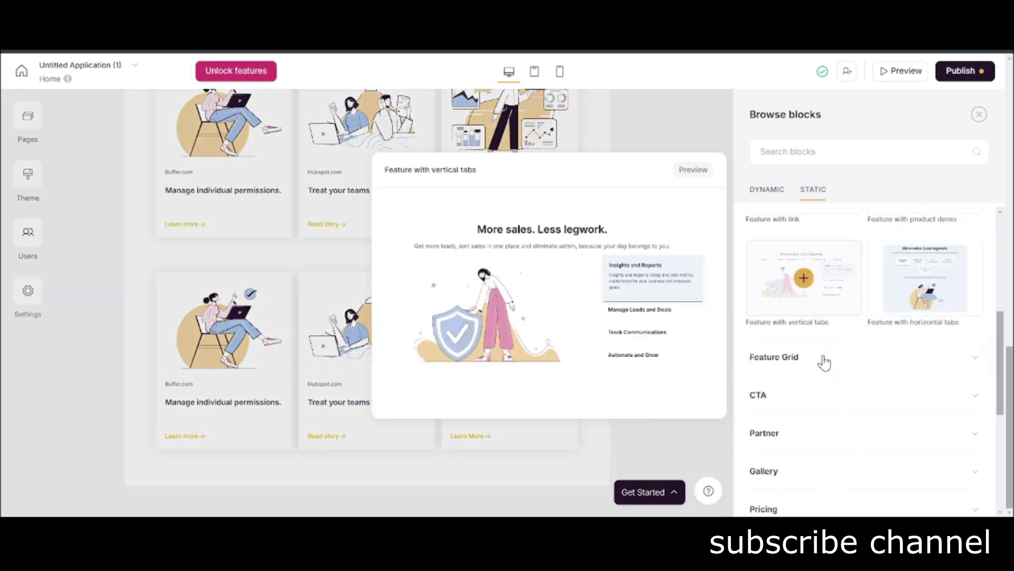
scroll(898, 344, "up", 2)
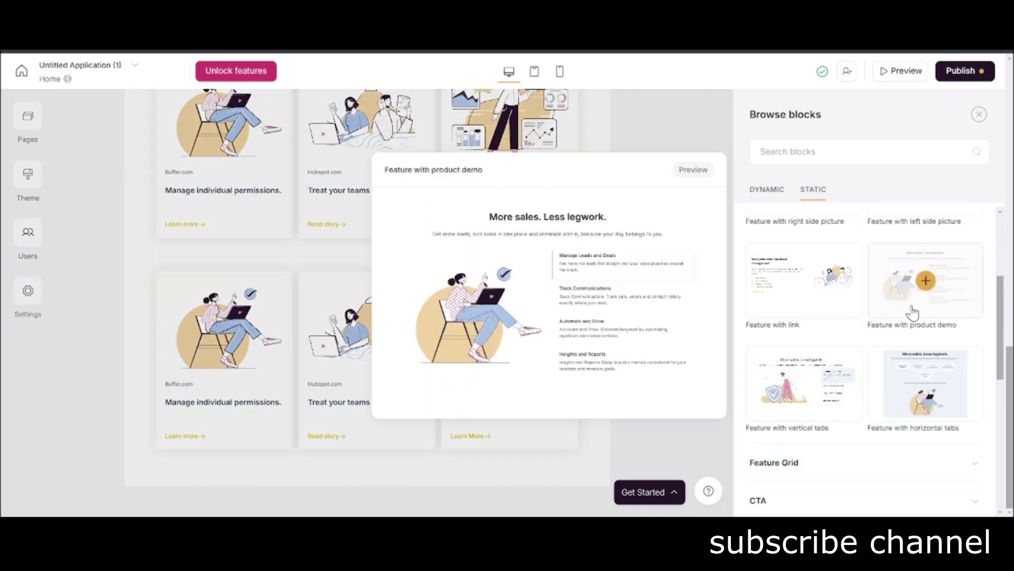
left_click(913, 313)
scroll(321, 431, "down", 1)
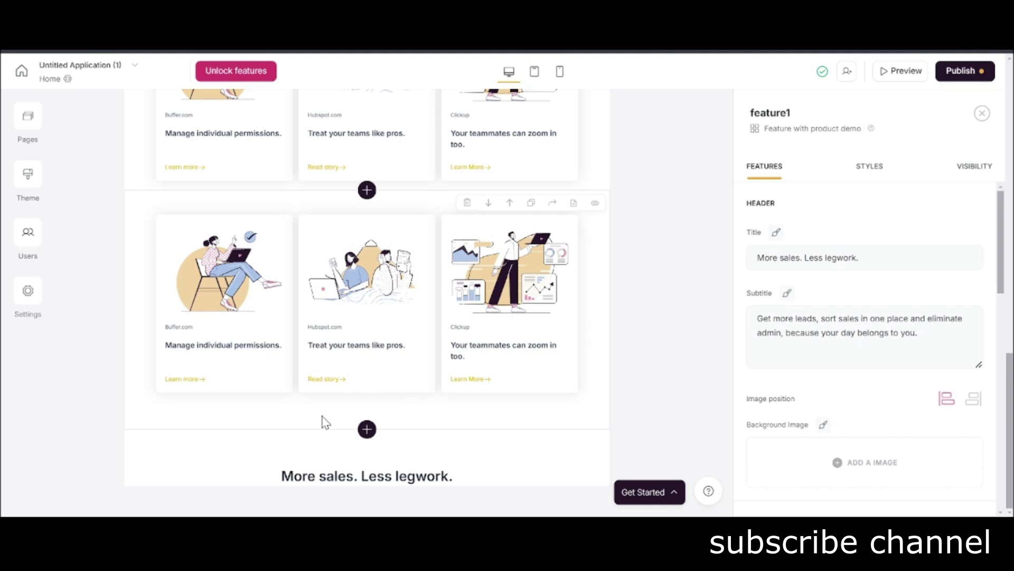
Change the section title to 'What my process looks like'.
triple_click(823, 262)
type("What my process looks like")
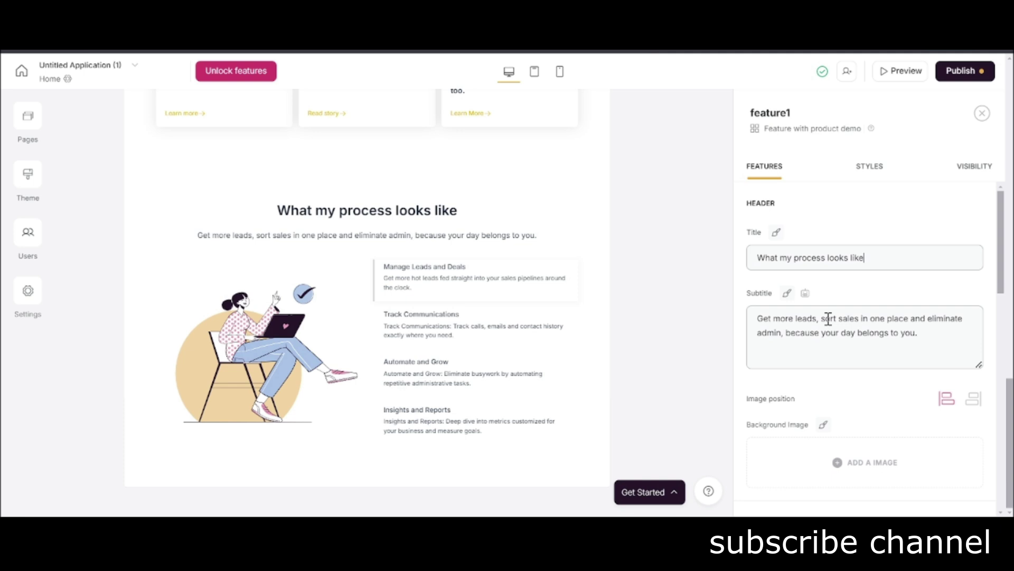
scroll(870, 350, "down", 5)
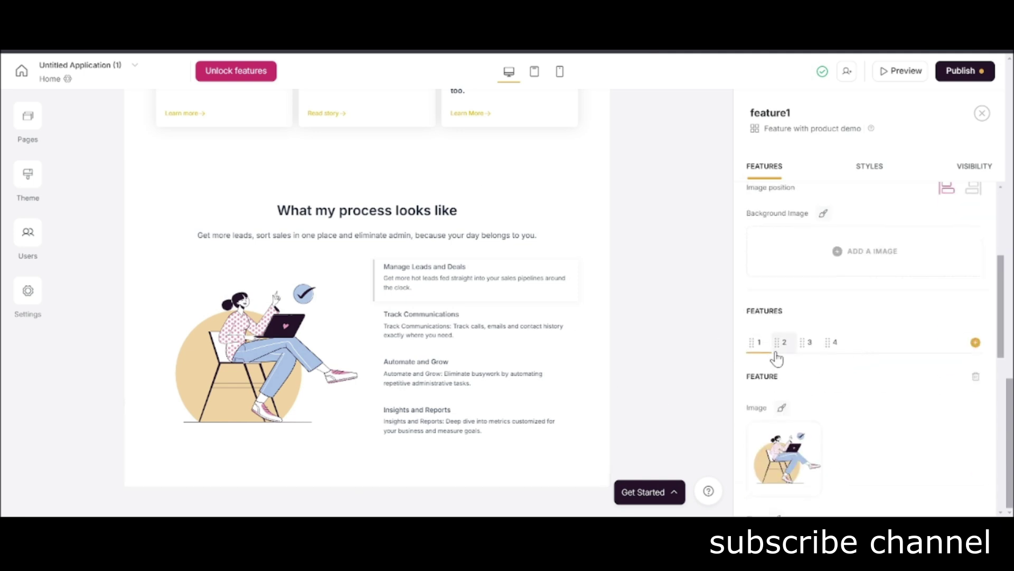
scroll(777, 359, "down", 4)
Retitle the first feature 'Content Brief' with the description 'I get the brief'.
triple_click(808, 334)
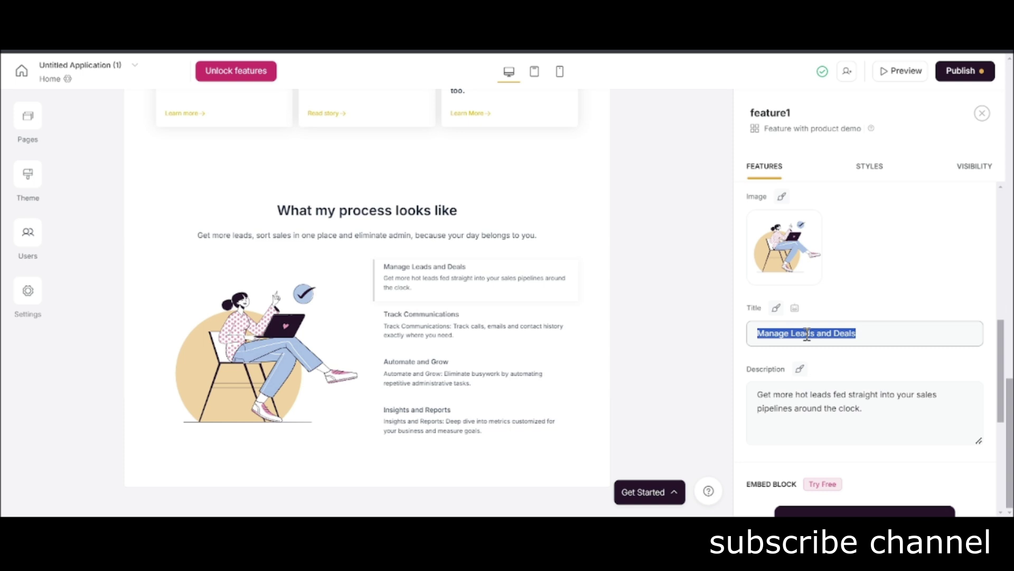
type("Content Brief")
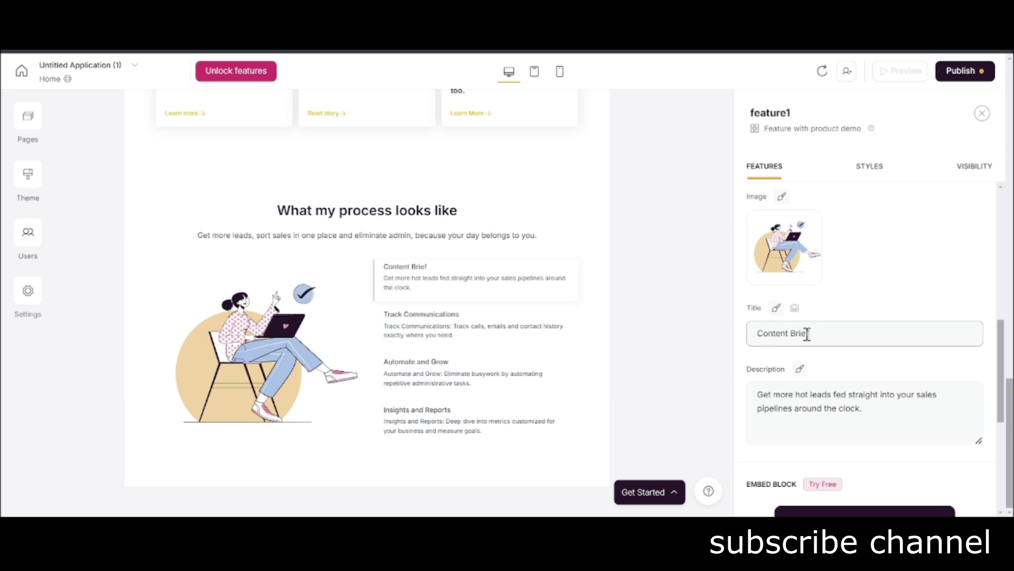
left_click(845, 388)
triple_click(844, 388)
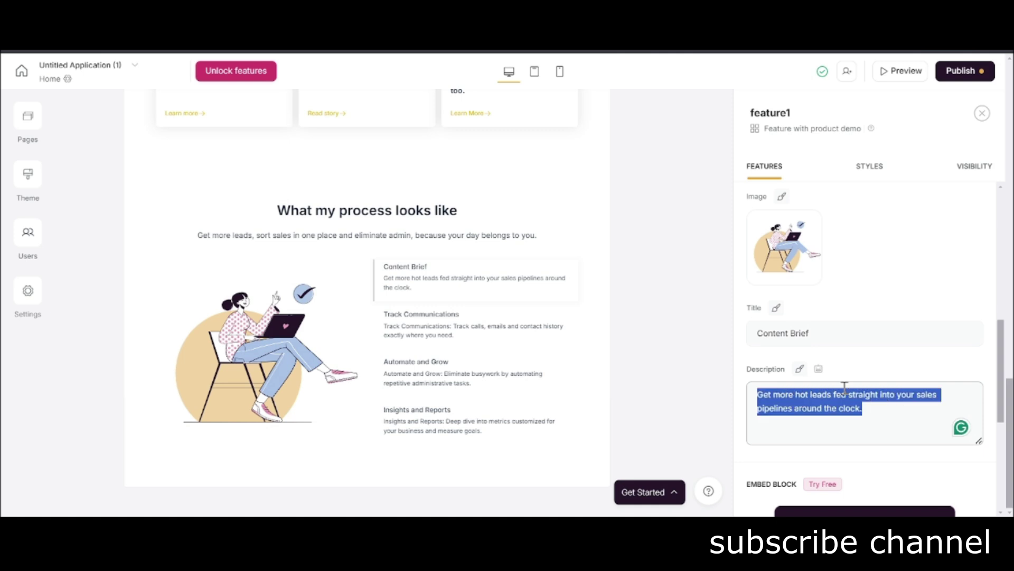
type("I")
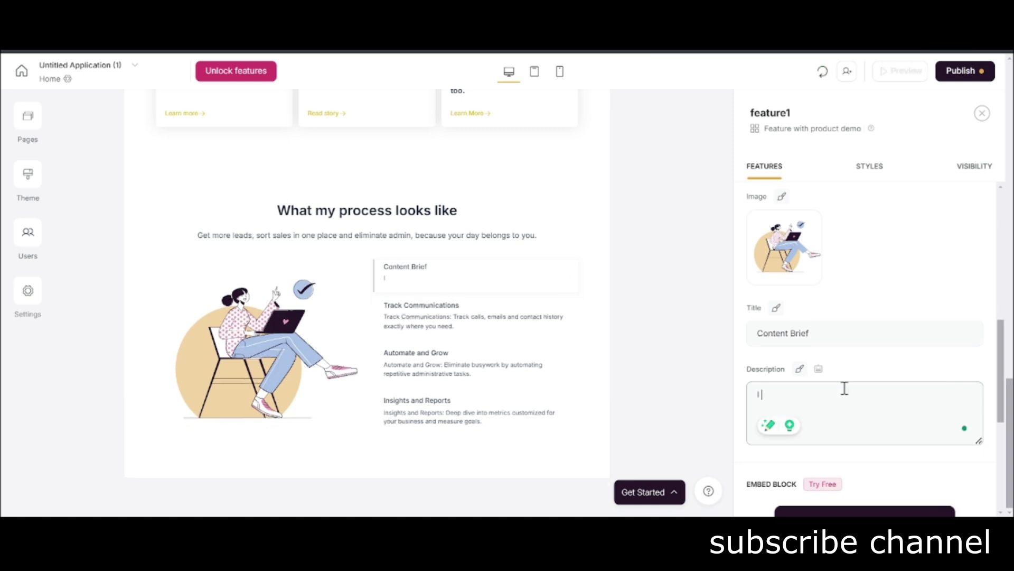
type(" get the brief")
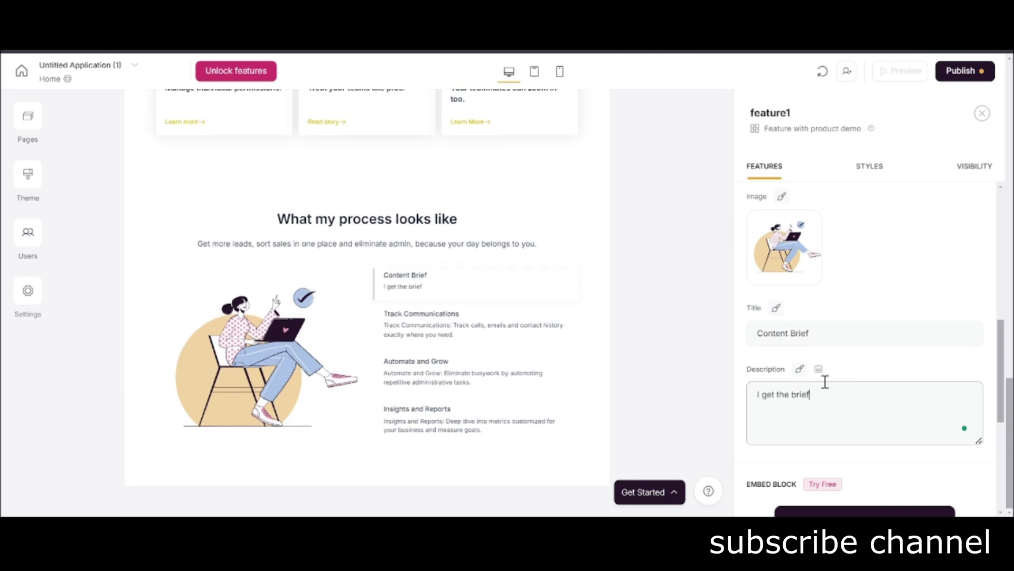
scroll(830, 283, "up", 2)
Rename the second step 'First draft' and describe it 'You get the first draft'.
left_click(784, 237)
triple_click(811, 438)
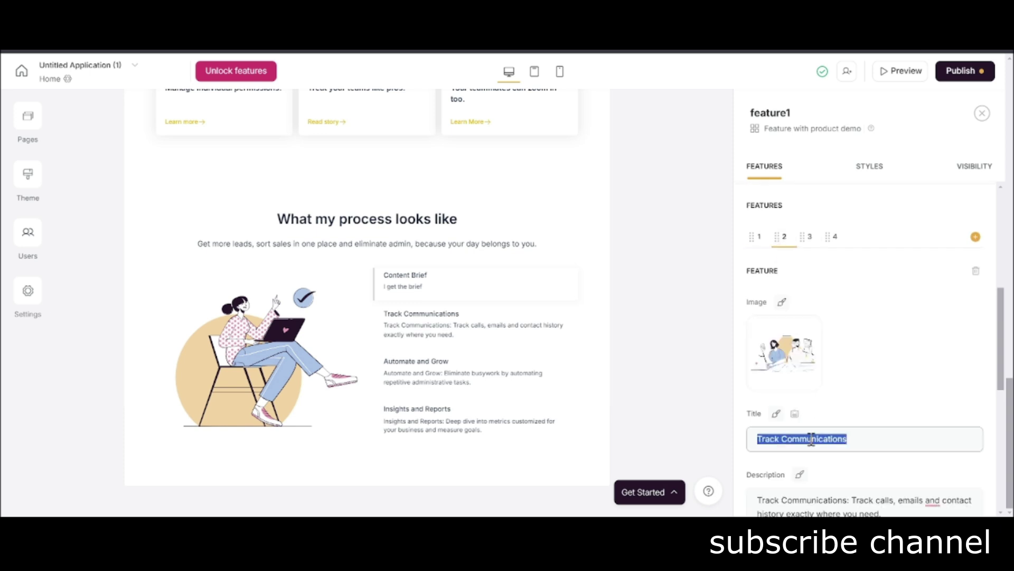
type("First draf")
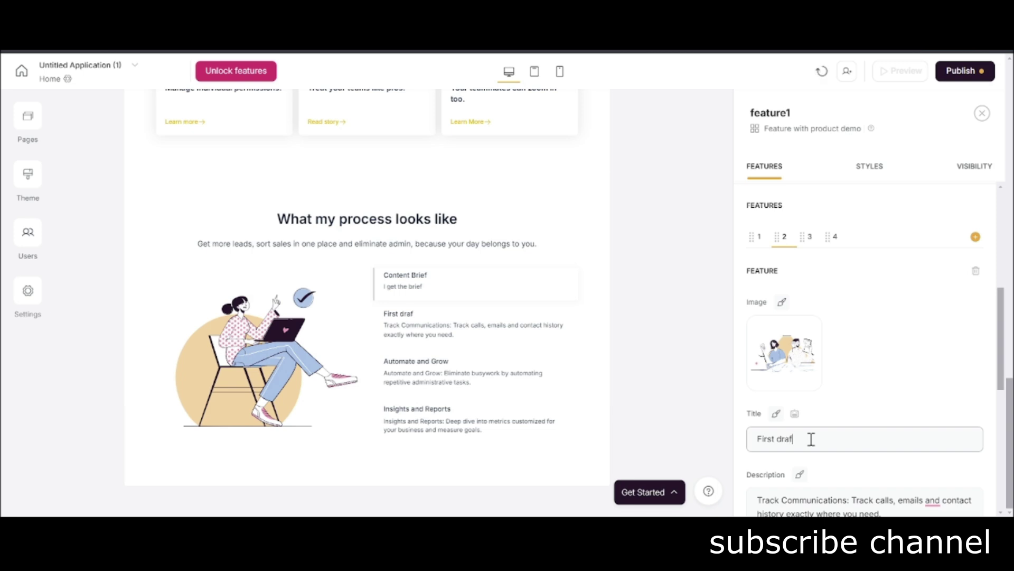
type("t")
scroll(802, 437, "down", 2)
triple_click(822, 408)
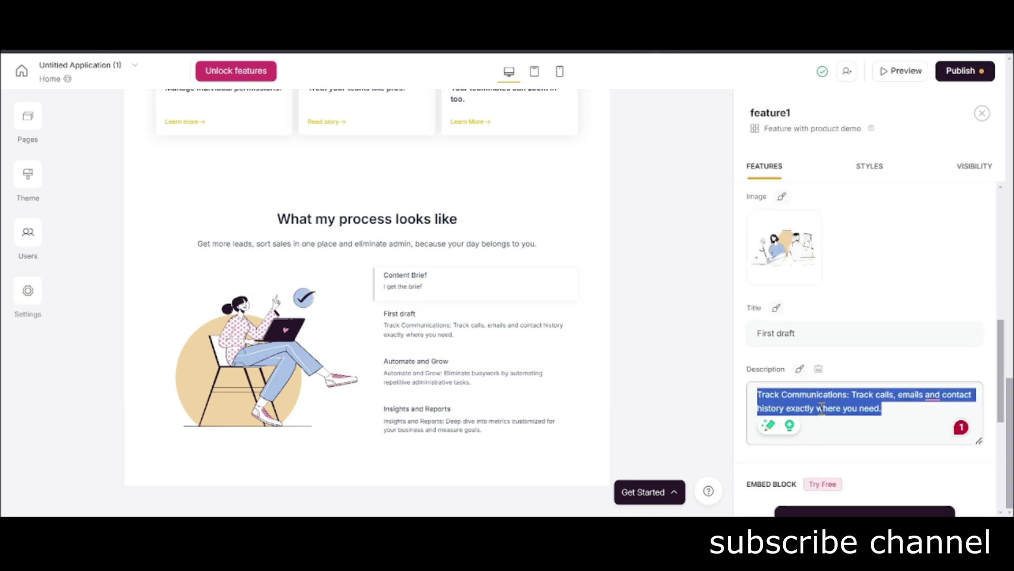
type("Yopu get")
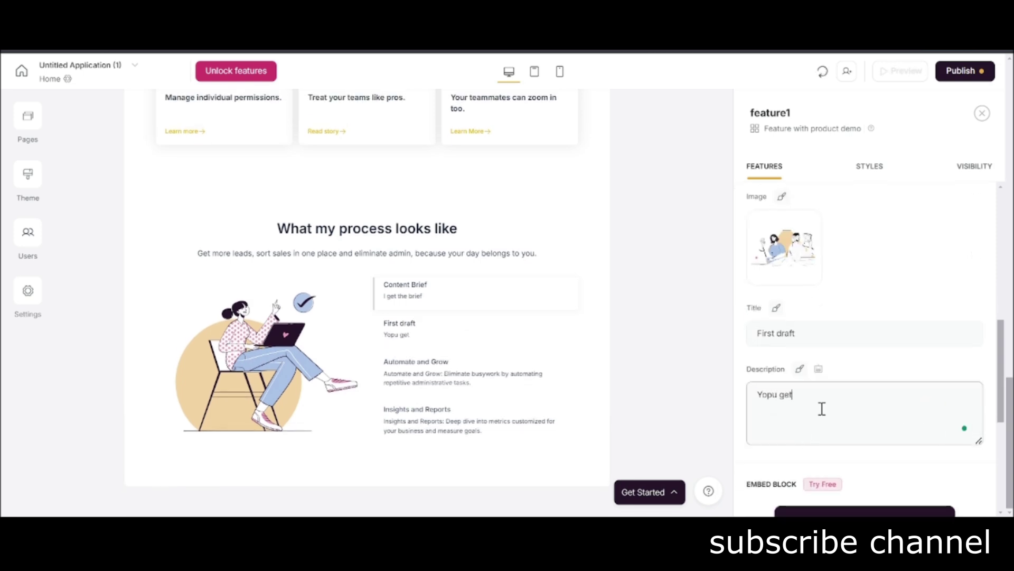
key("BackSpace")
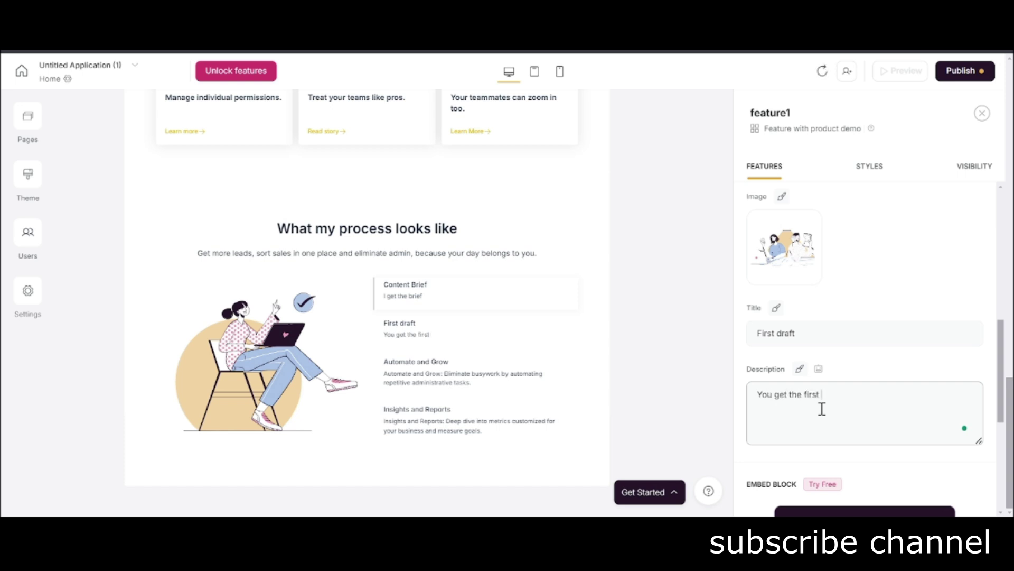
scroll(822, 408, "up", 2)
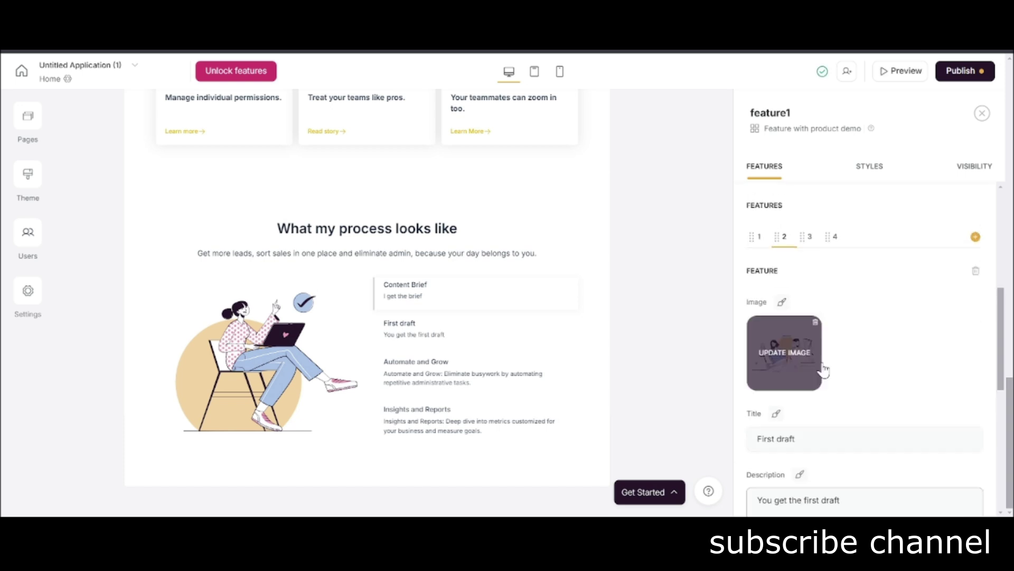
Retitle the third step 'Edit and changes' and begin its description 'You suggest chang'.
left_click(811, 236)
scroll(811, 264, "down", 2)
triple_click(828, 332)
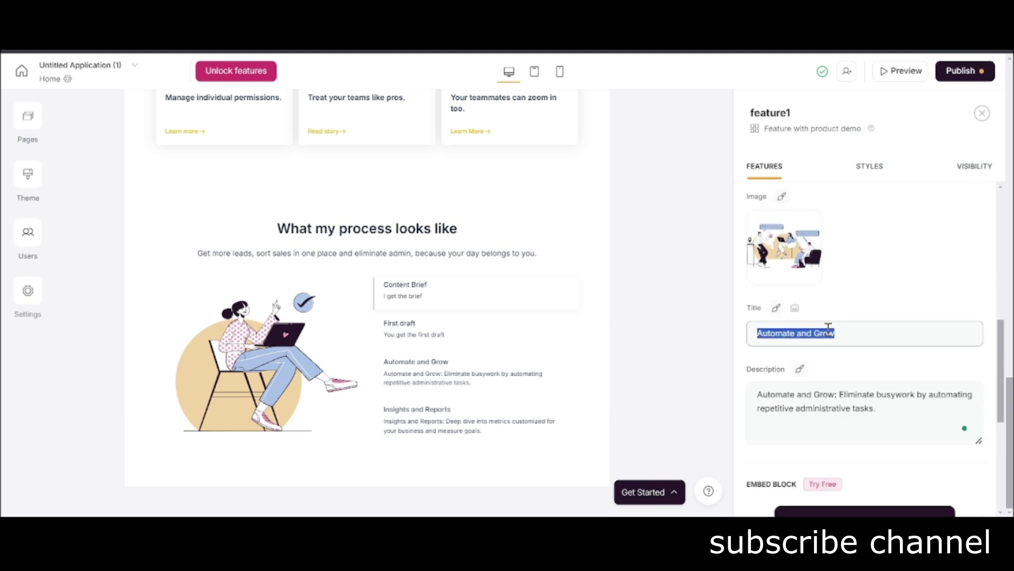
type("Edit and changes")
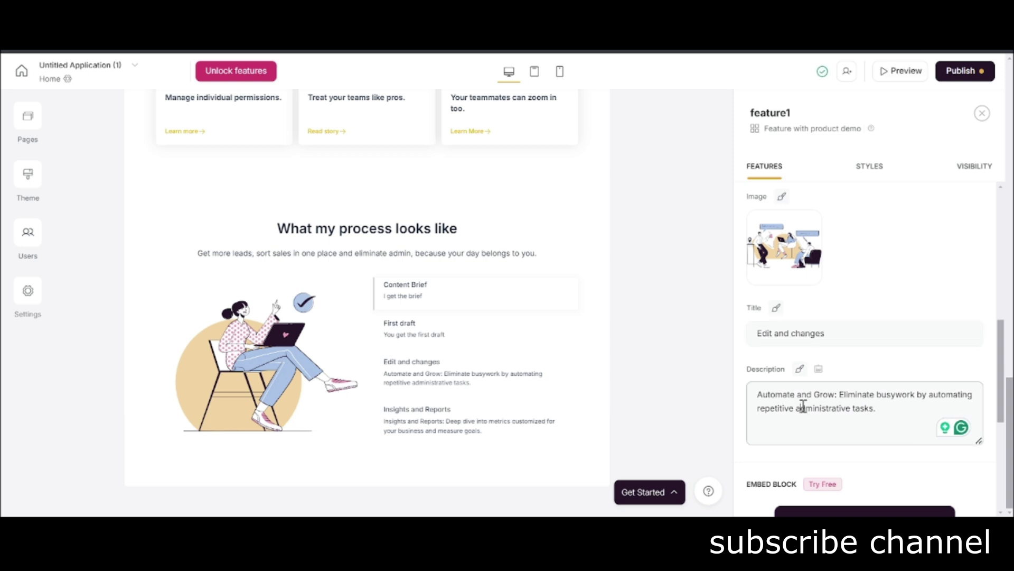
triple_click(803, 405)
type("You")
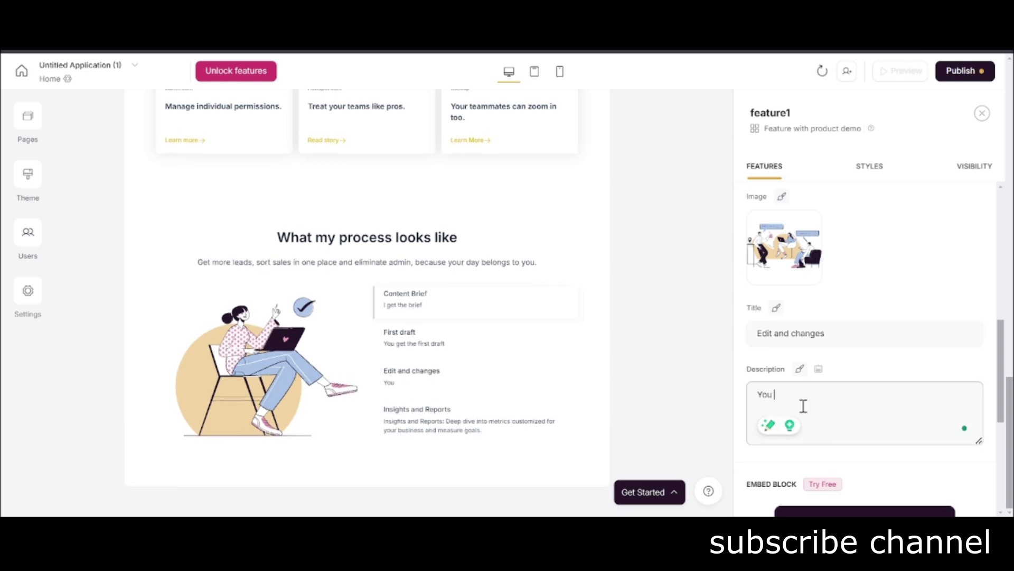
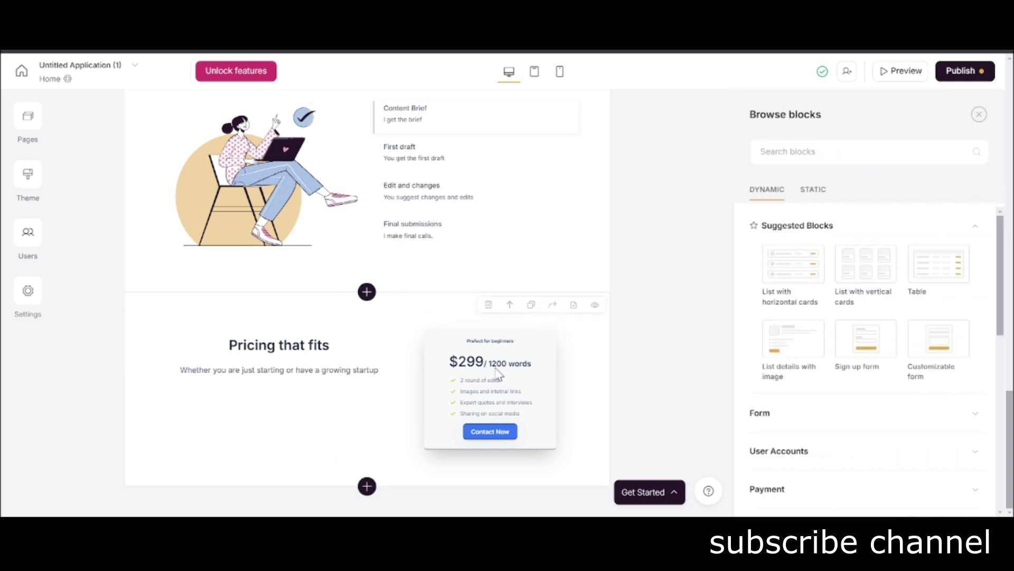
Add the Testimonial with slider block titled 'WHat content managers and clients are saying about my writing'.
mouse_move(772, 378)
scroll(772, 378, "down", 4)
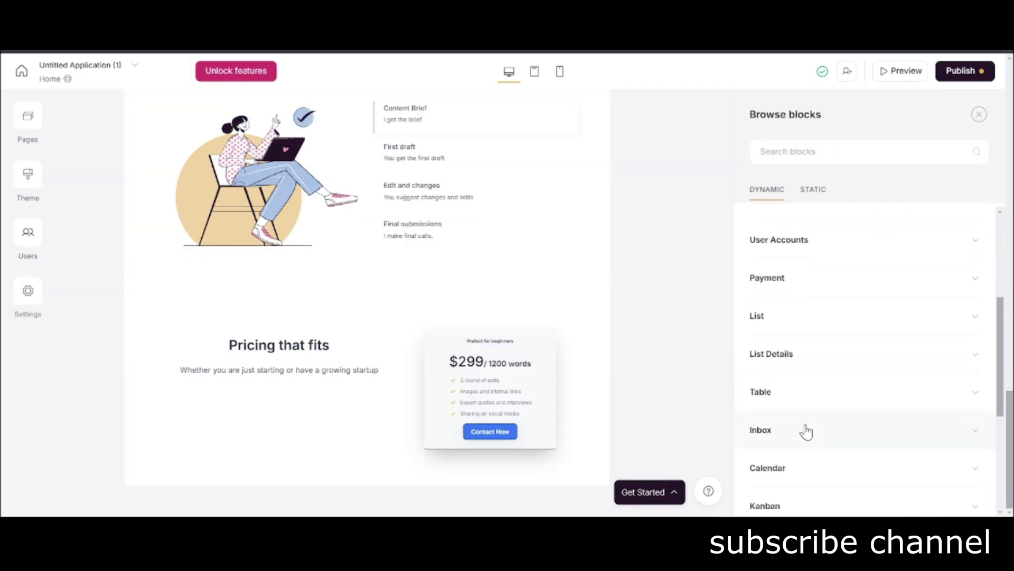
scroll(853, 404, "down", 2)
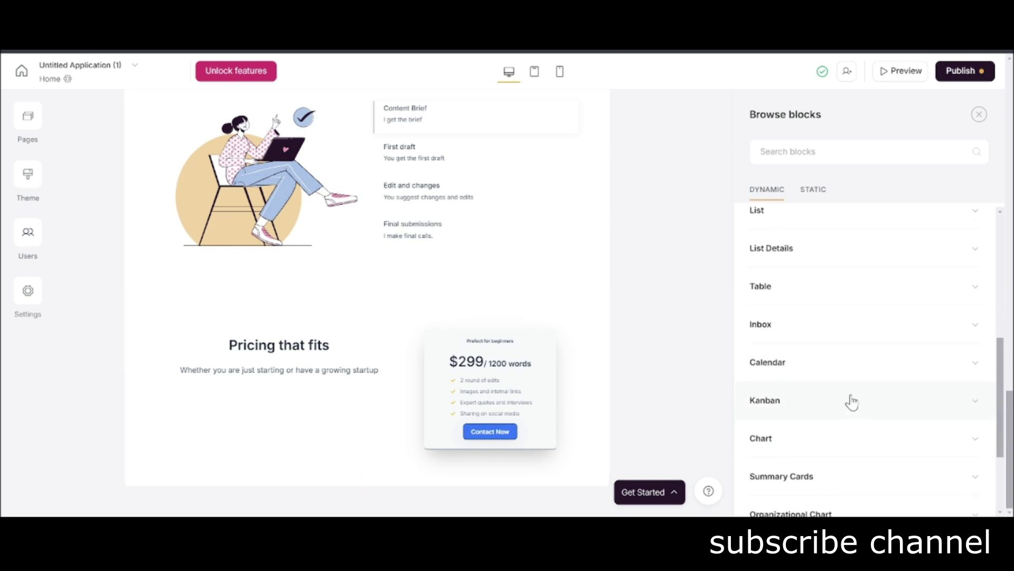
scroll(851, 400, "down", 2)
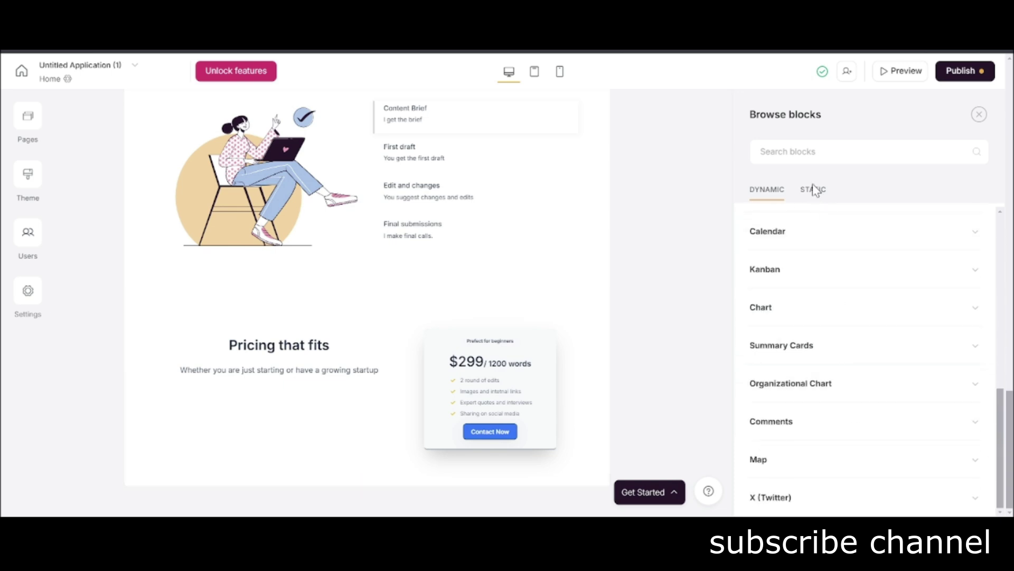
left_click(815, 201)
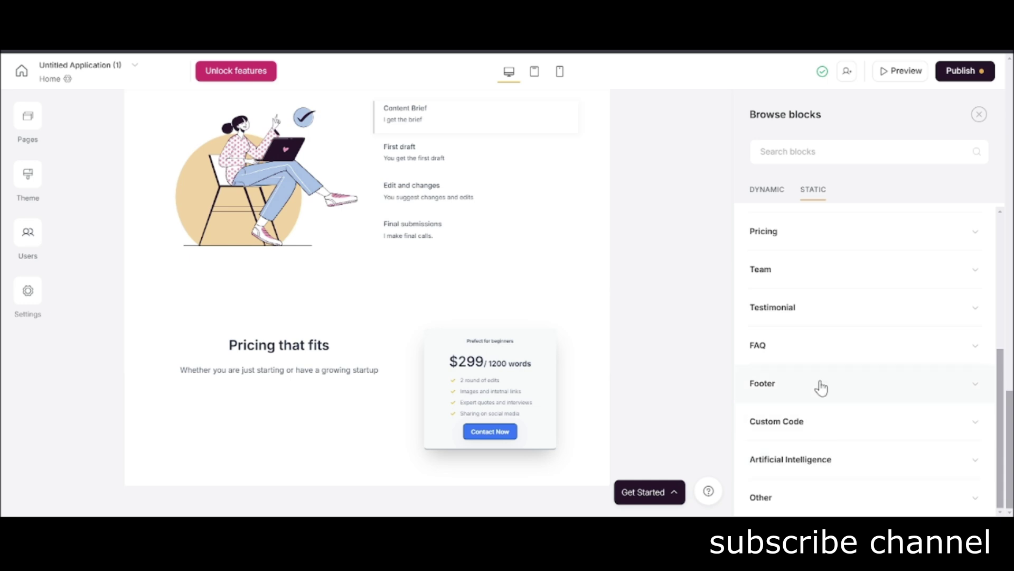
left_click(823, 319)
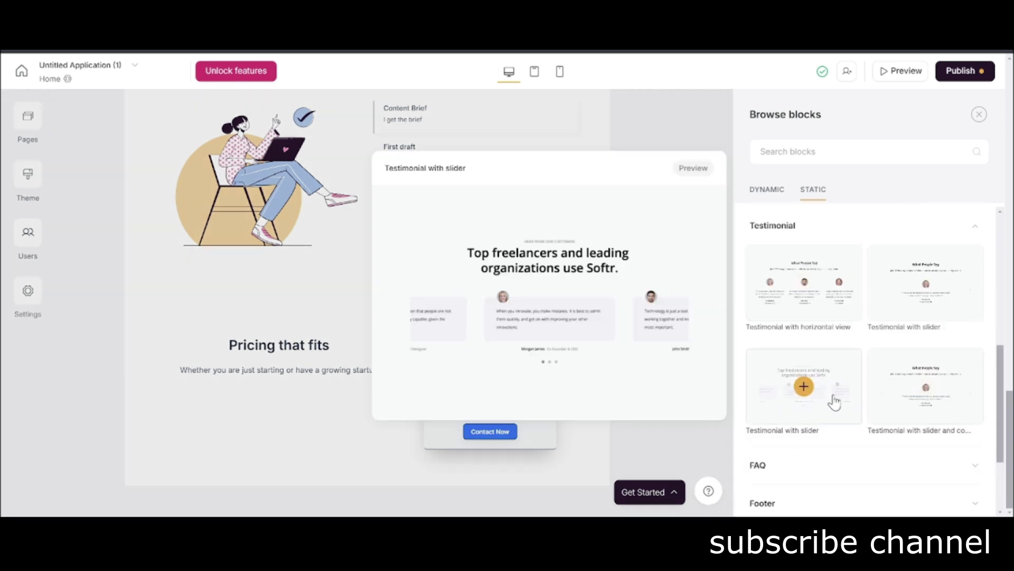
left_click(834, 403)
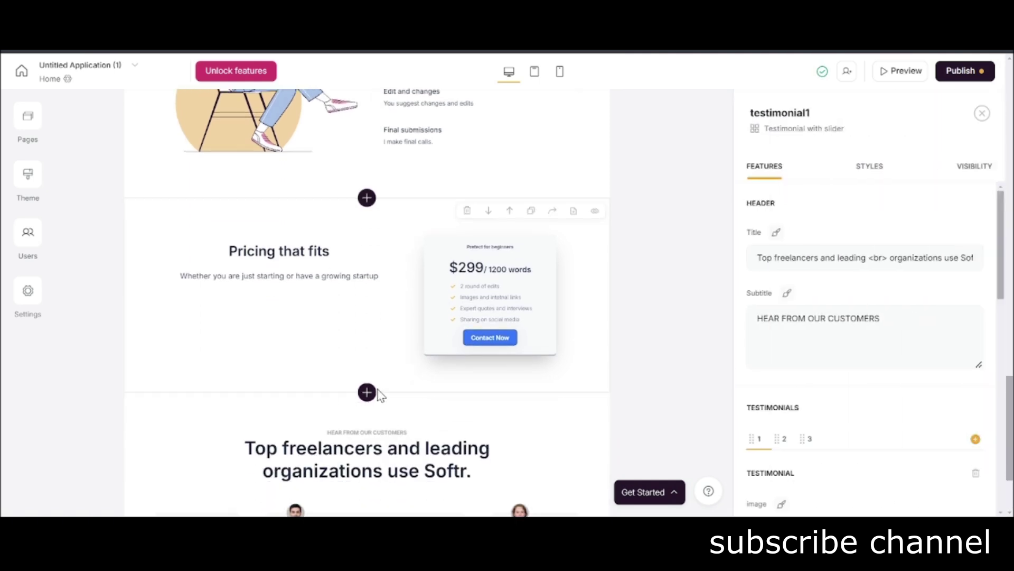
triple_click(804, 248)
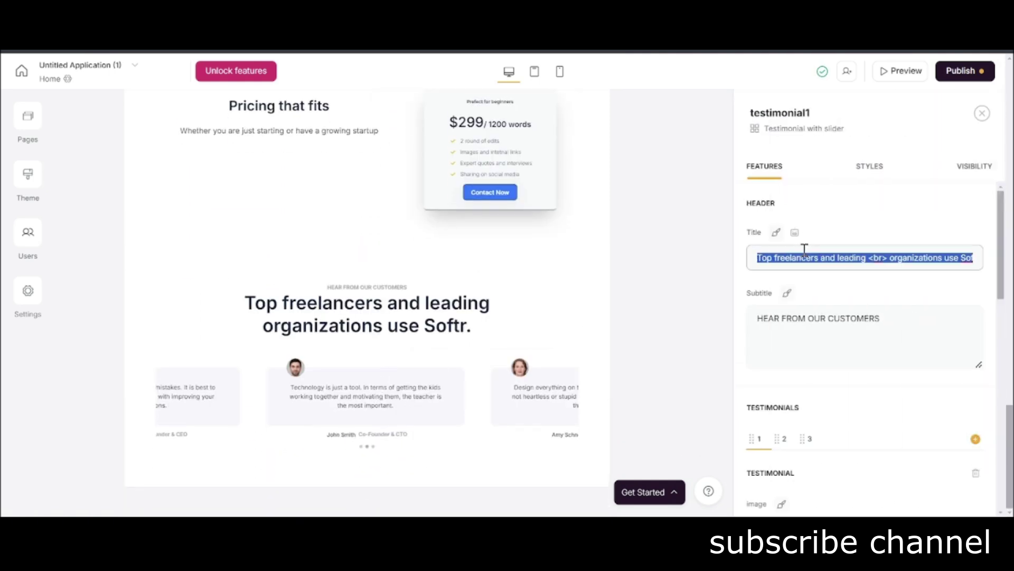
type("WHat")
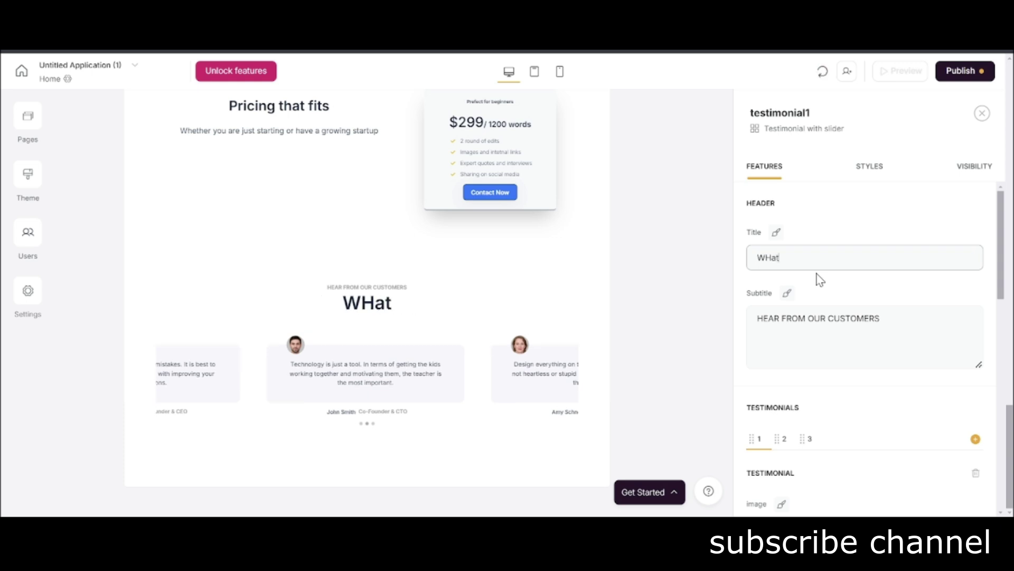
type(" content managers and clients are saying ab")
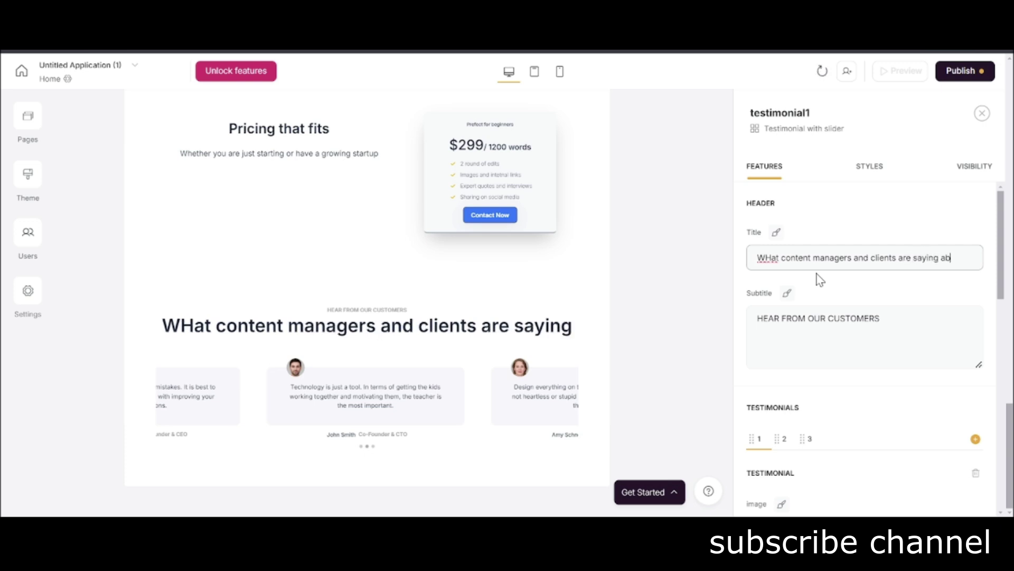
type("out my writing")
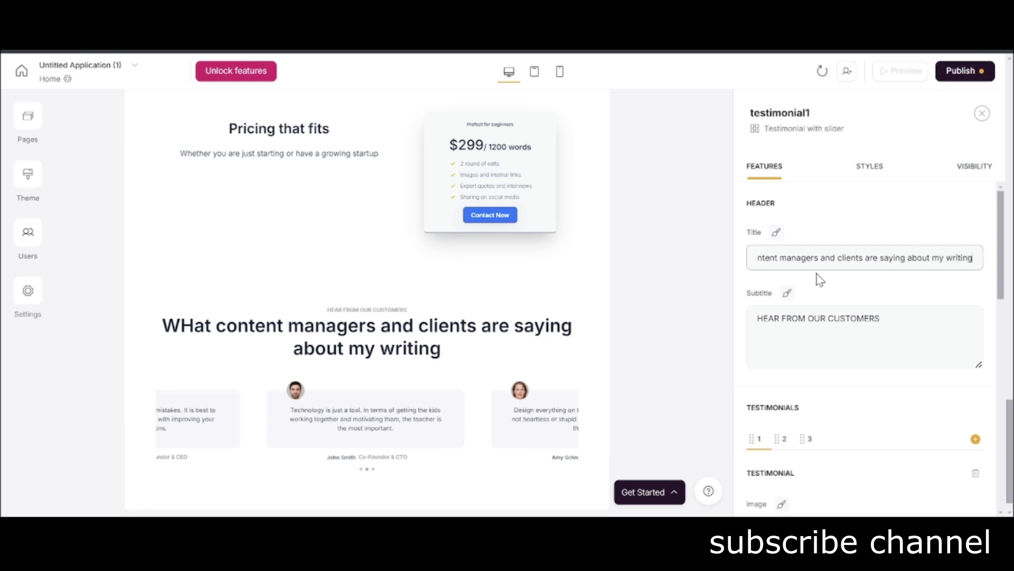
Mark the testimonials item done in the notes checklist with '/ d'.
scroll(609, 412, "down", 1)
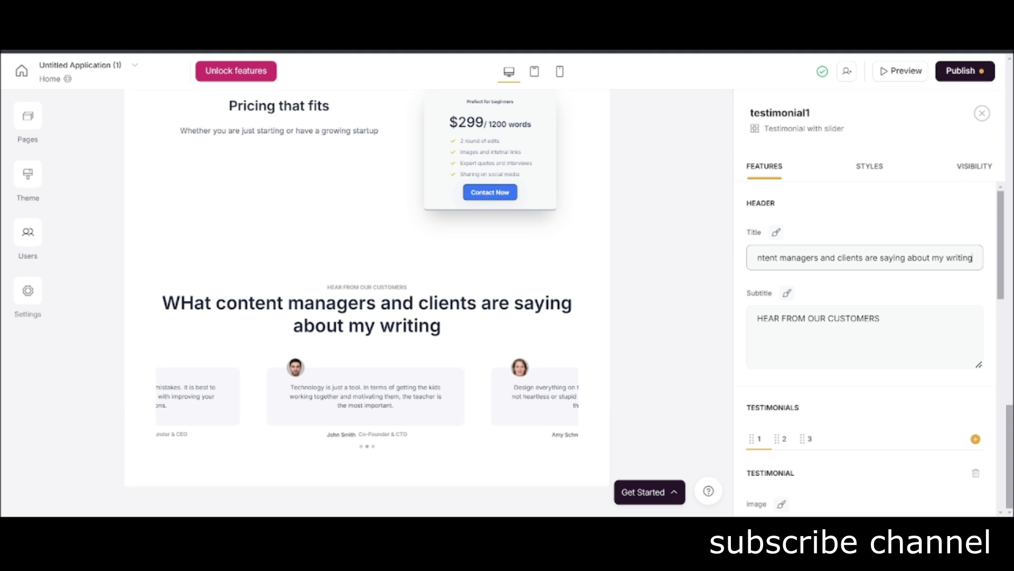
key("alt+Tab")
scroll(347, 336, "down", 1)
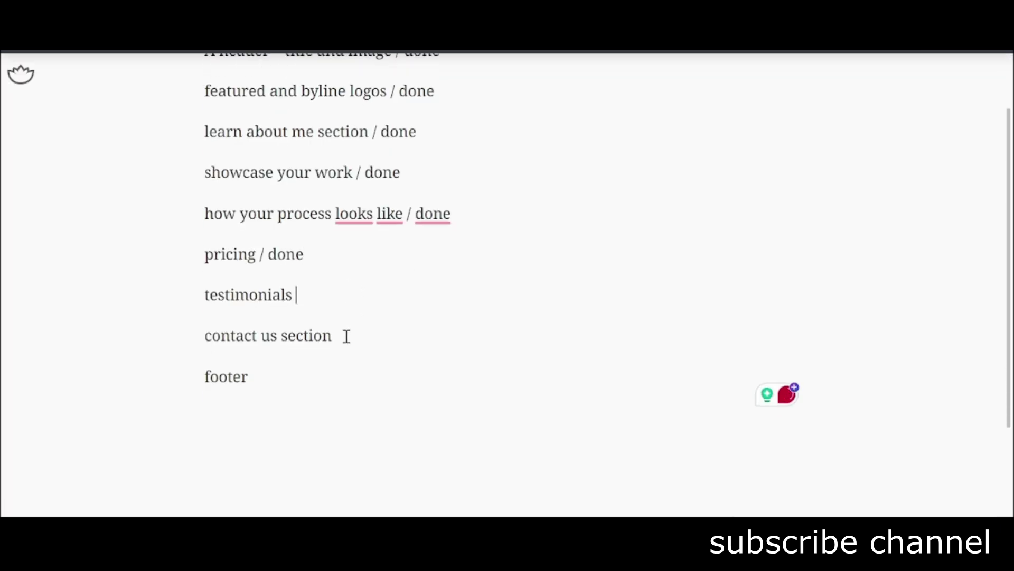
type("/ d")
left_click(347, 336)
scroll(346, 336, "down", 1)
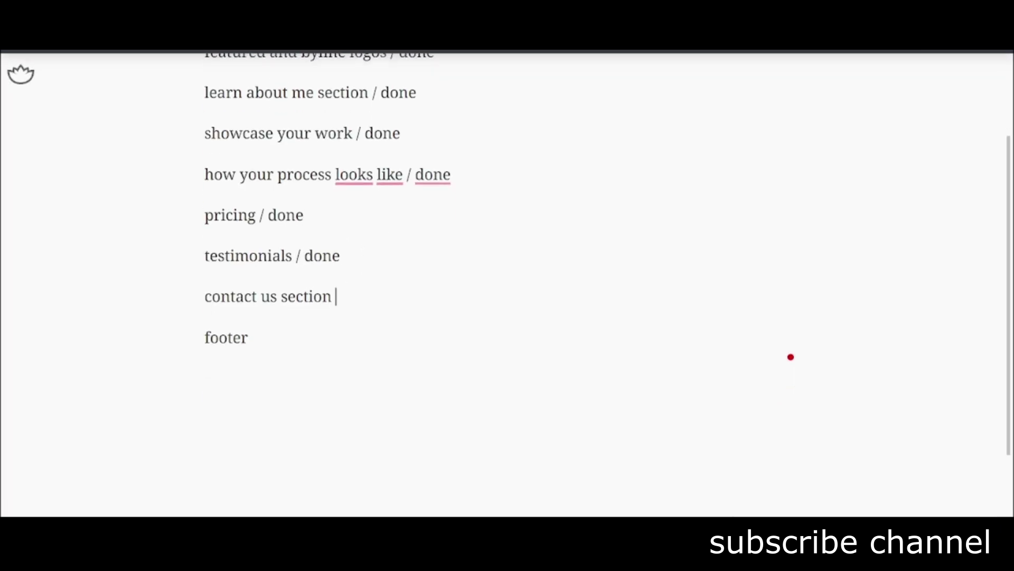
key("alt+Tab")
scroll(828, 442, "down", 1)
scroll(827, 443, "down", 3)
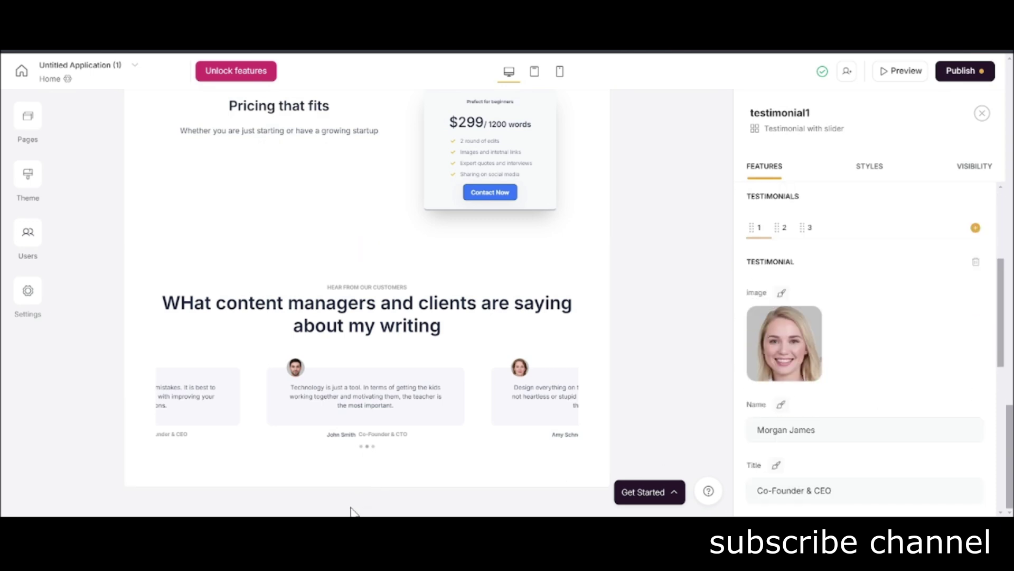
Replace the first testimonial's placeholder quote with a short compliment about the writer.
left_click(367, 486)
mouse_move(857, 362)
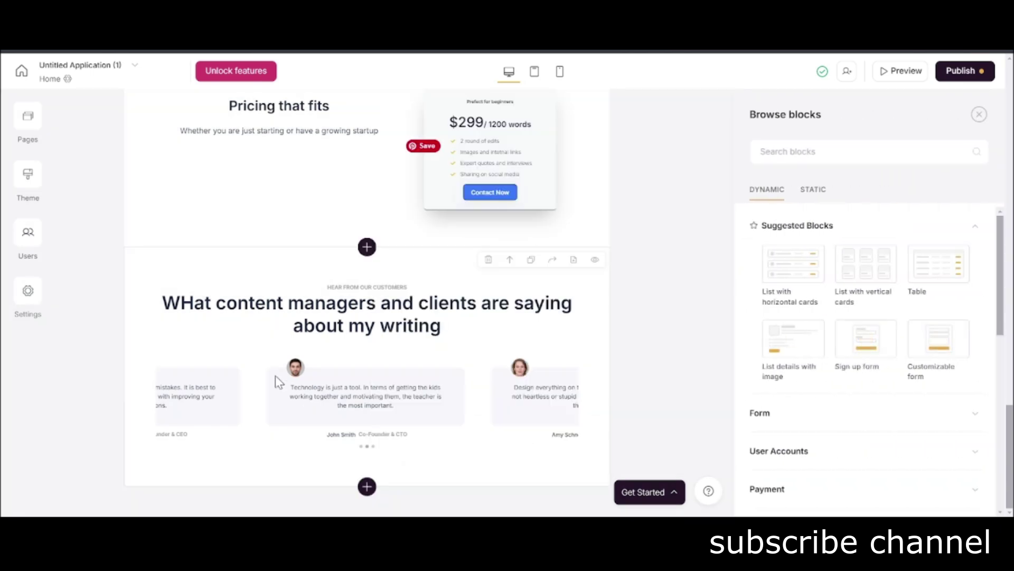
left_click(275, 375)
scroll(843, 403, "down", 5)
scroll(844, 403, "up", 2)
triple_click(843, 454)
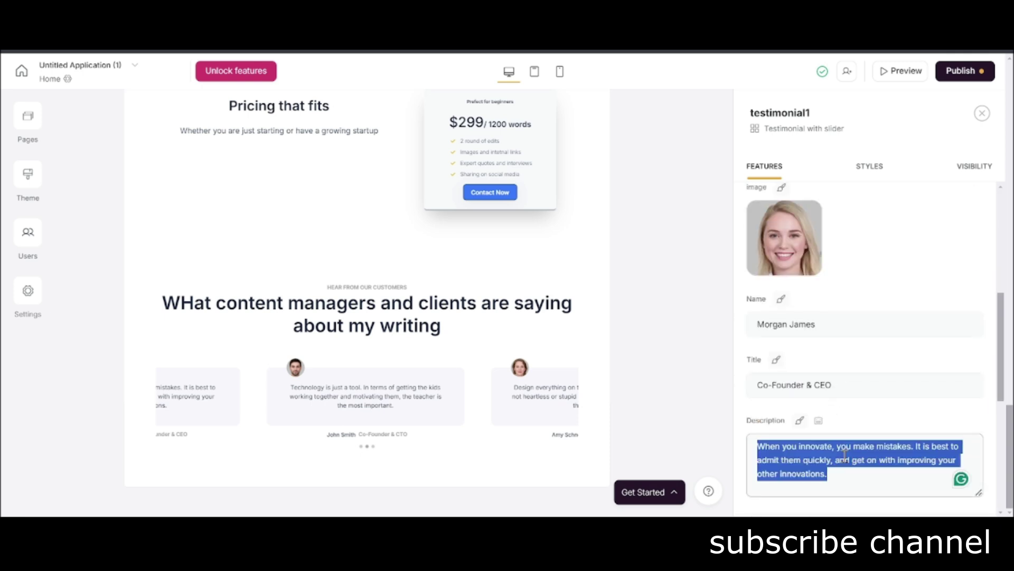
type("Faizan")
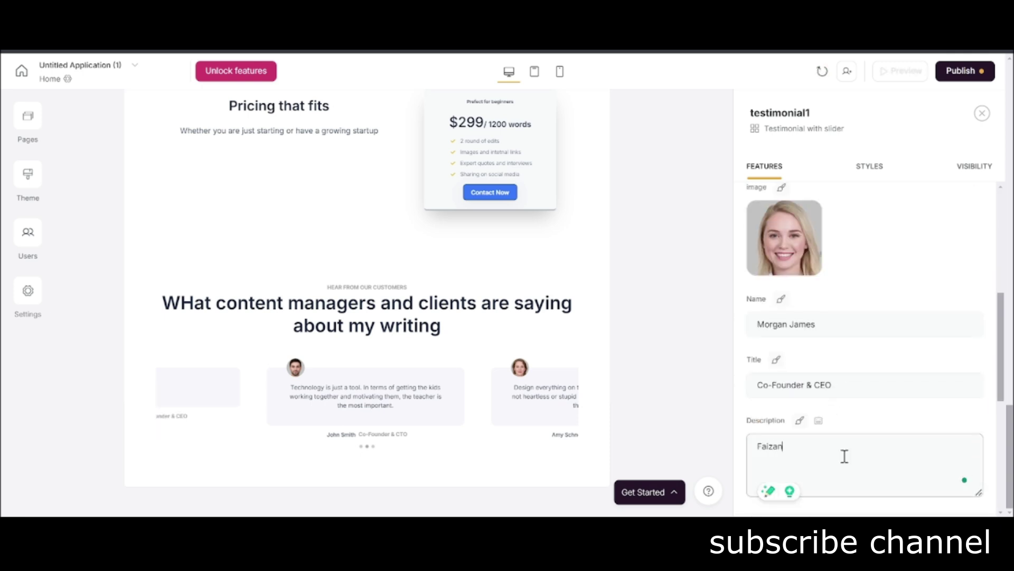
type(" is good writer.")
left_click(501, 388)
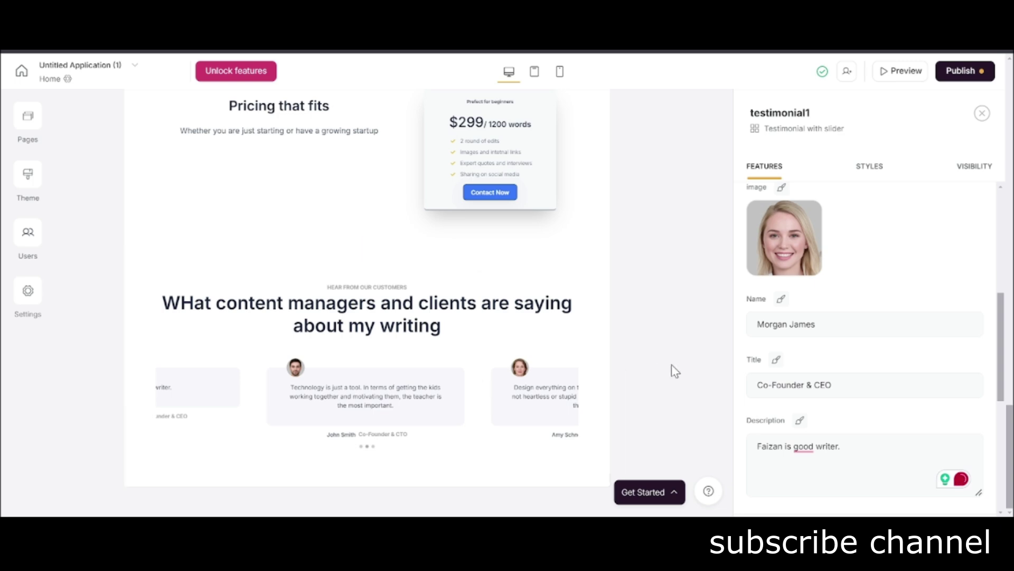
left_click(982, 113)
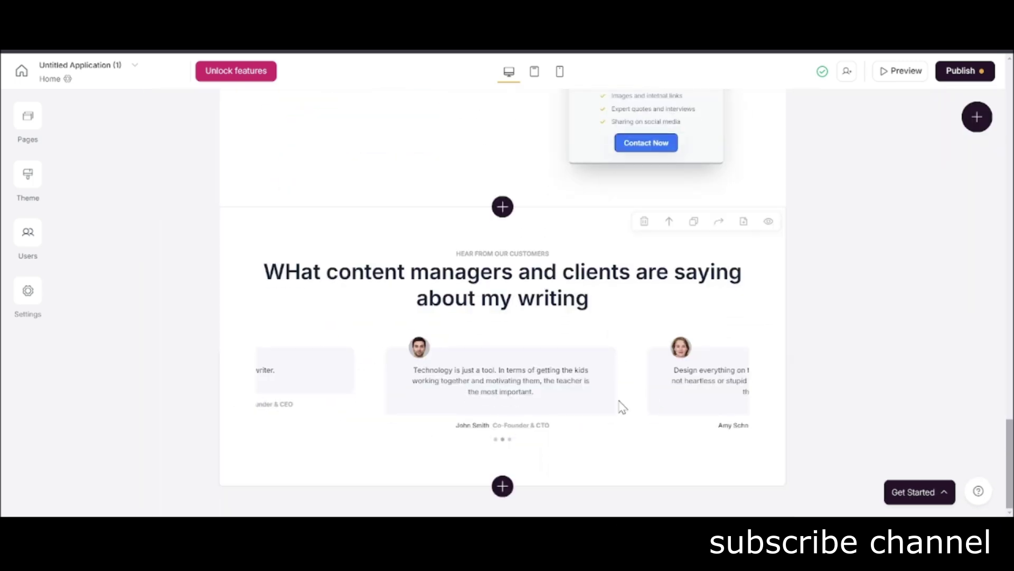
left_click(503, 392)
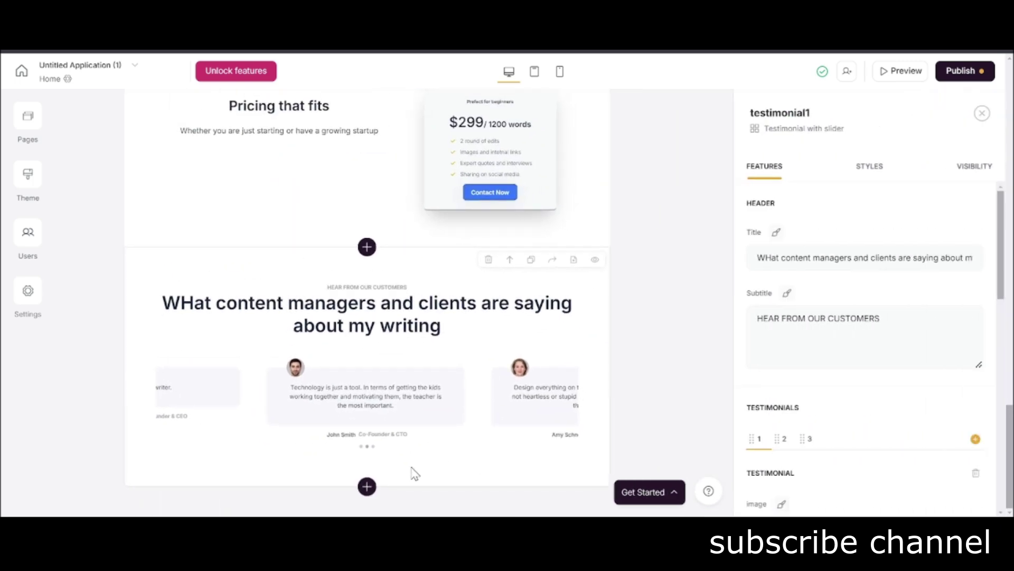
left_click(367, 485)
Add the Customizable form block from the Dynamic Form category below the testimonials.
mouse_move(875, 329)
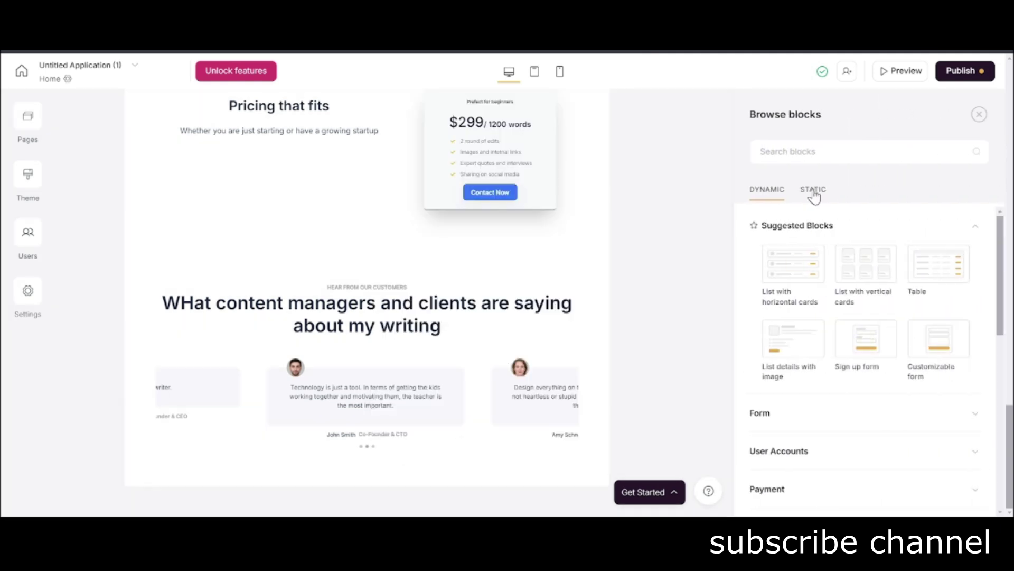
left_click(812, 191)
scroll(804, 343, "down", 5)
scroll(804, 379, "up", 5)
left_click(769, 191)
scroll(786, 346, "down", 2)
left_click(804, 259)
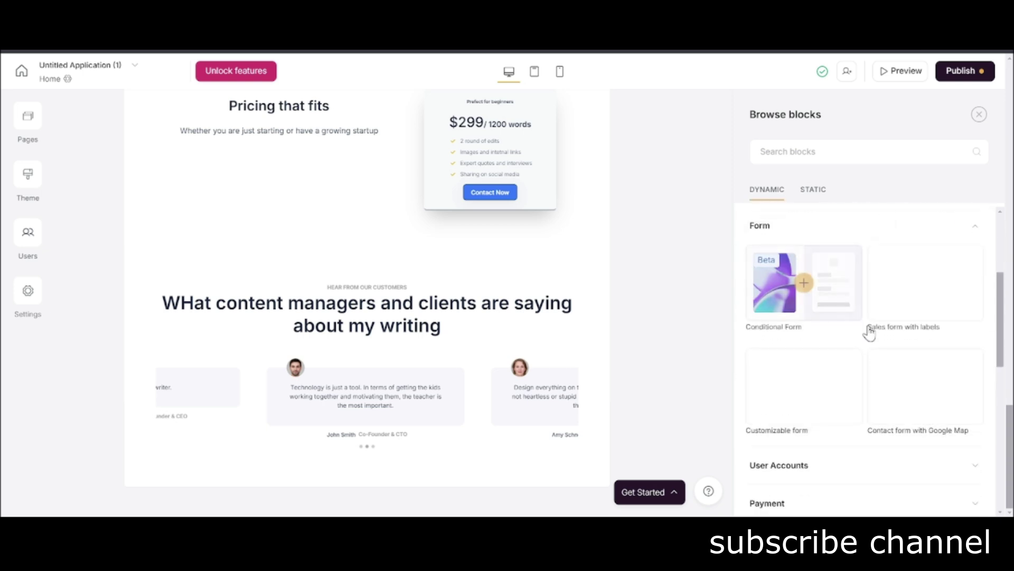
mouse_move(930, 304)
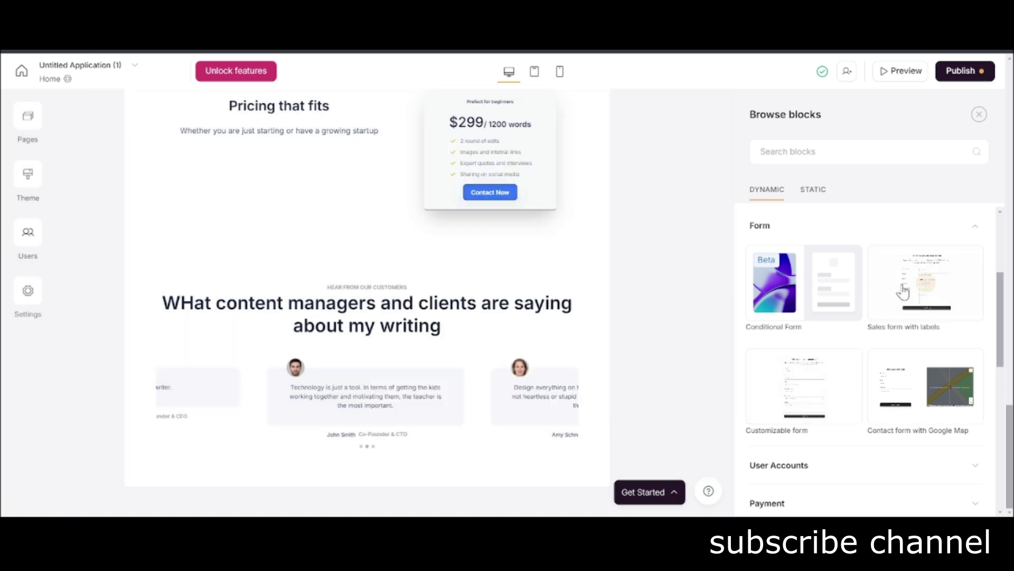
mouse_move(810, 387)
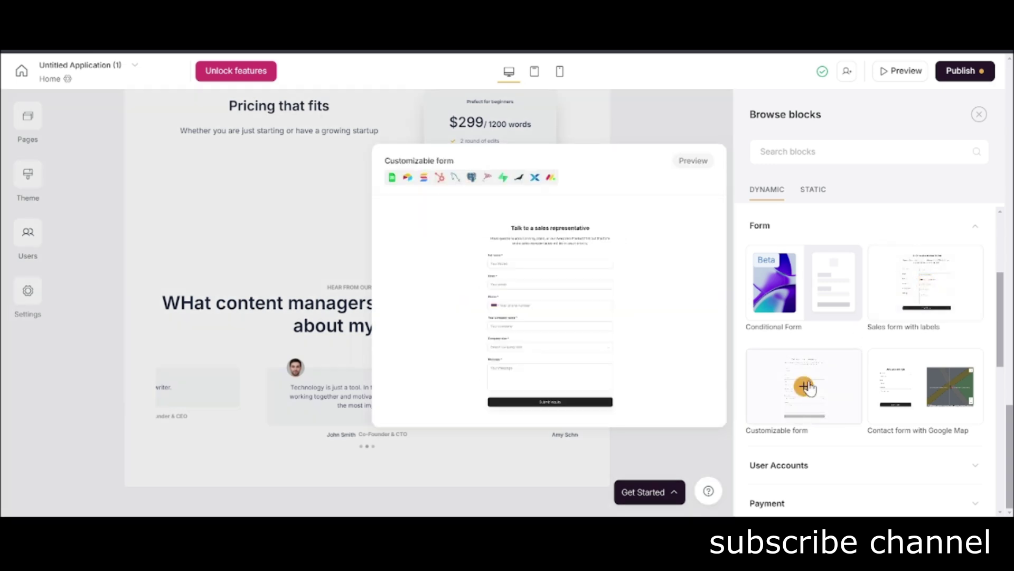
left_click(804, 386)
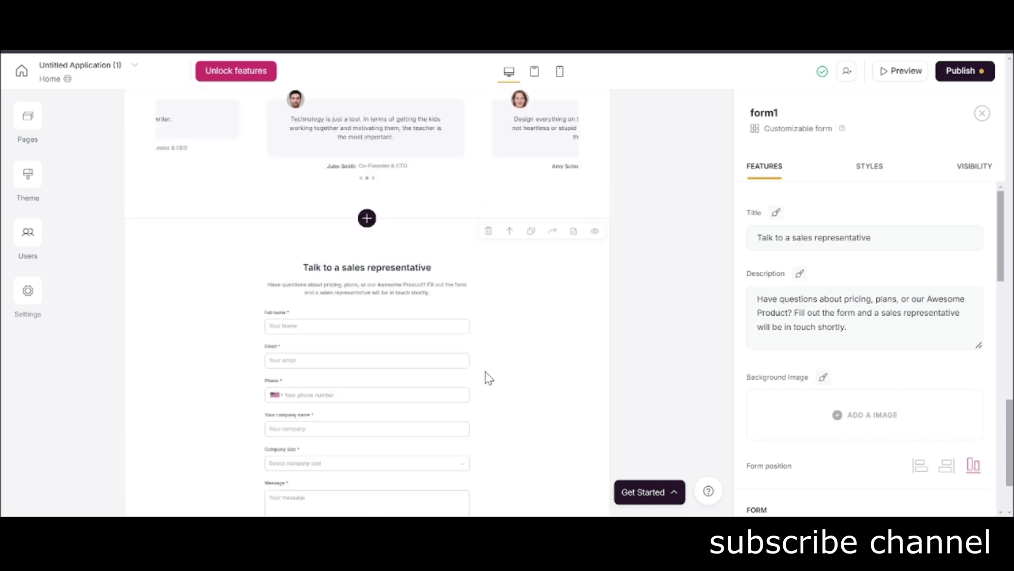
scroll(413, 321, "up", 2)
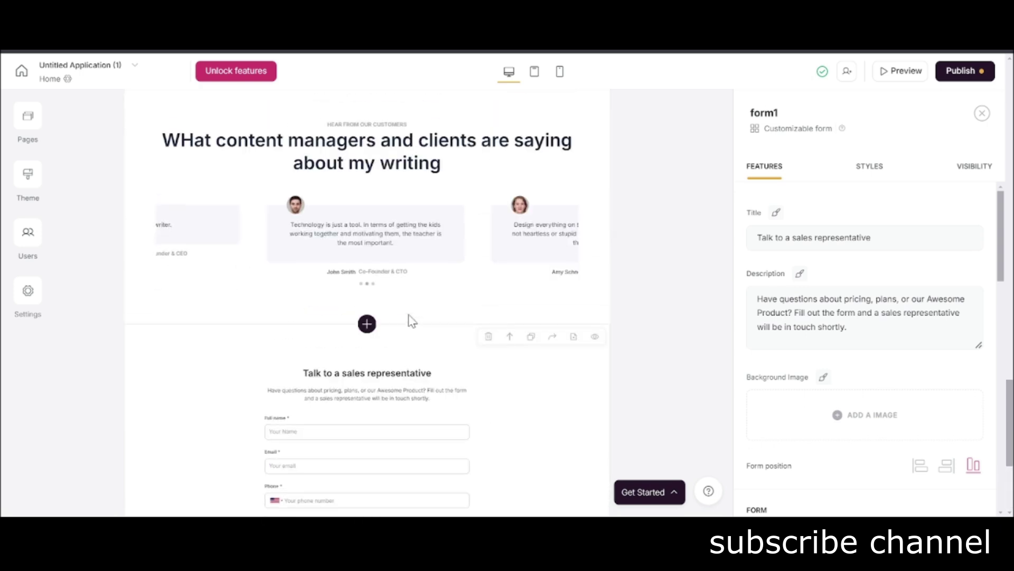
Retitle the form 'Contact Now' and send responses by Email to the writer's address.
triple_click(837, 237)
type("Contact Now")
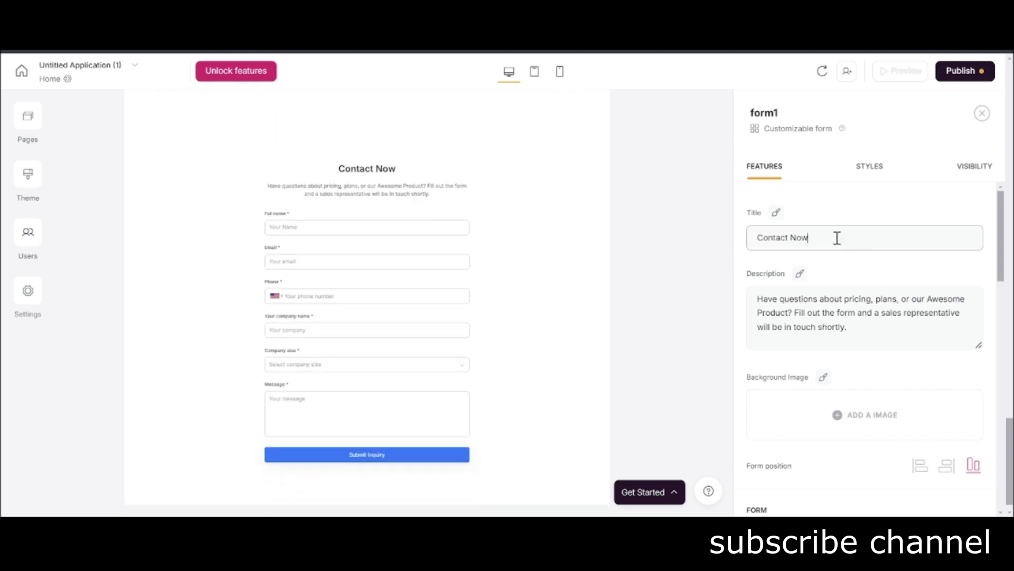
scroll(898, 317, "down", 4)
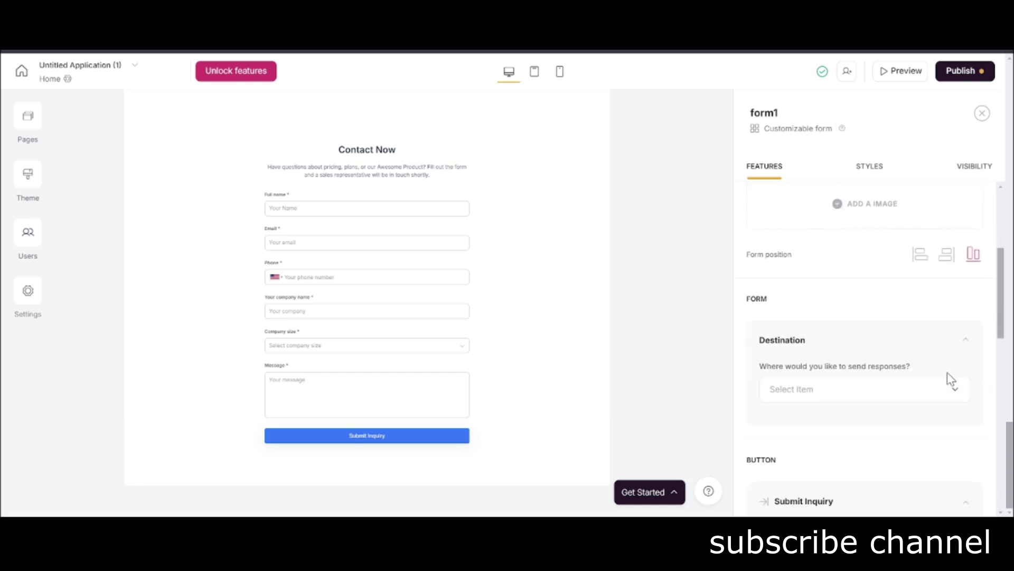
left_click(947, 386)
scroll(840, 346, "down", 1)
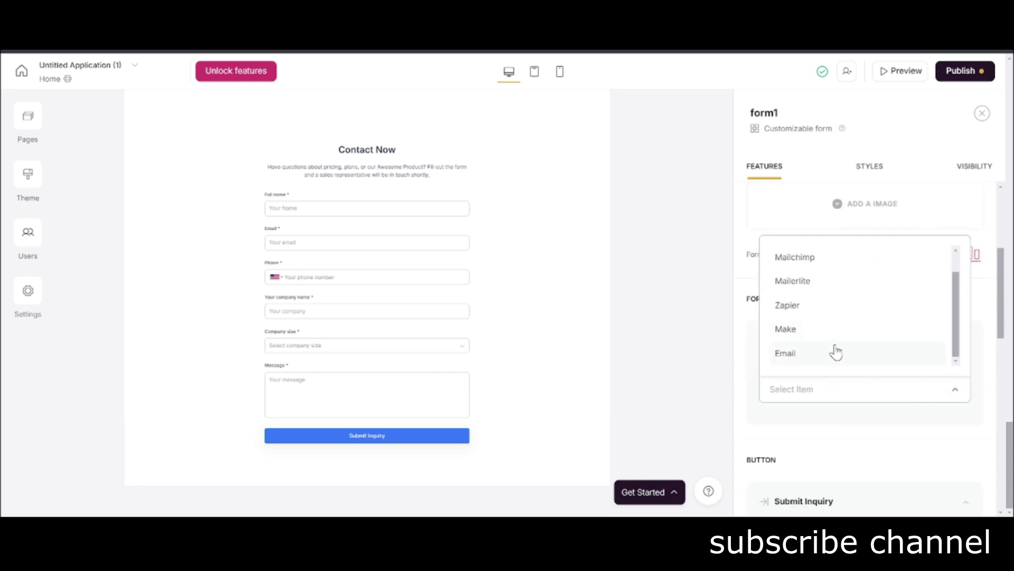
left_click(837, 352)
scroll(837, 418, "down", 1)
left_click(841, 370)
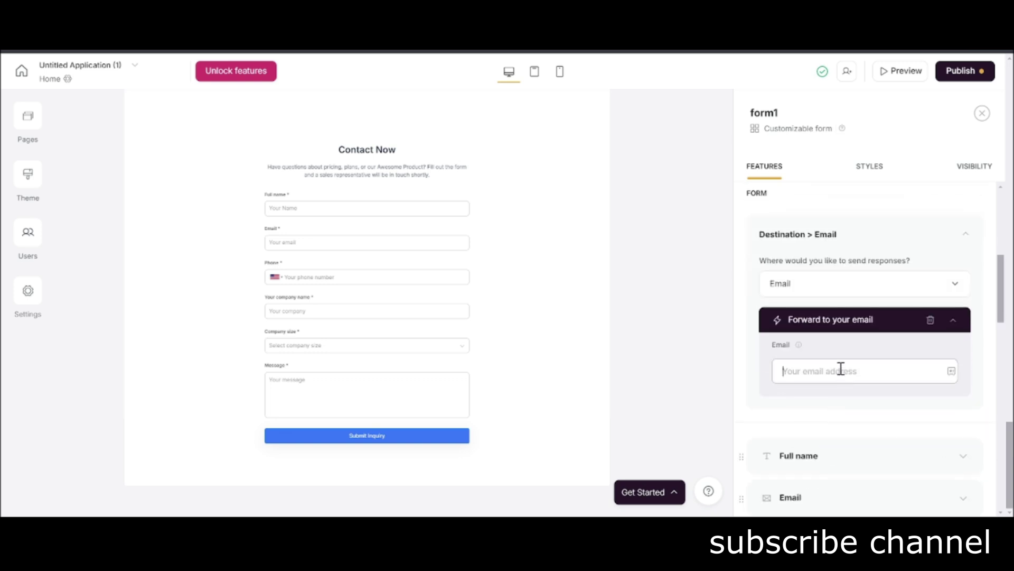
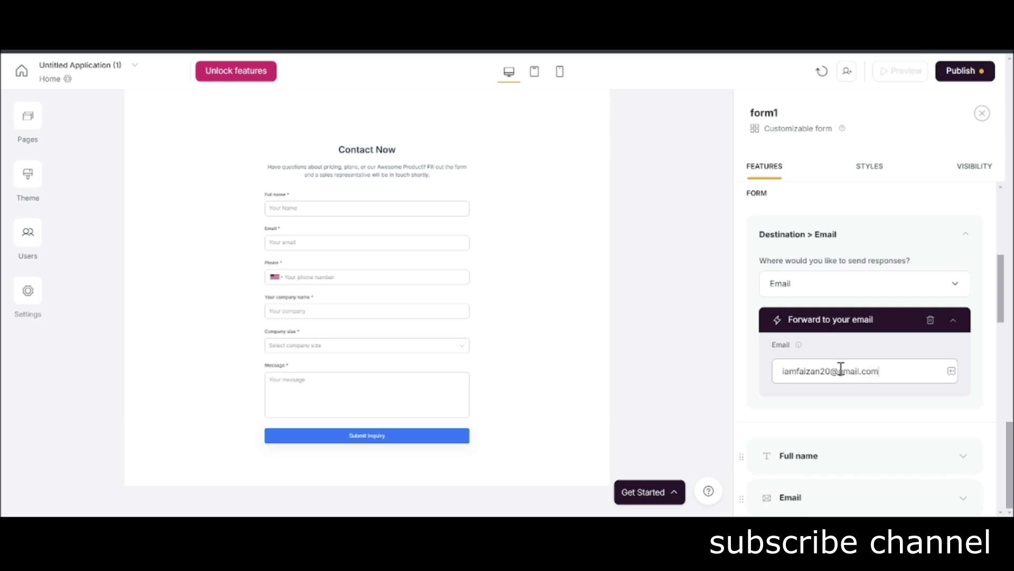
Remove the Phone and Company size fields and show a message on form submit.
scroll(856, 373, "down", 4)
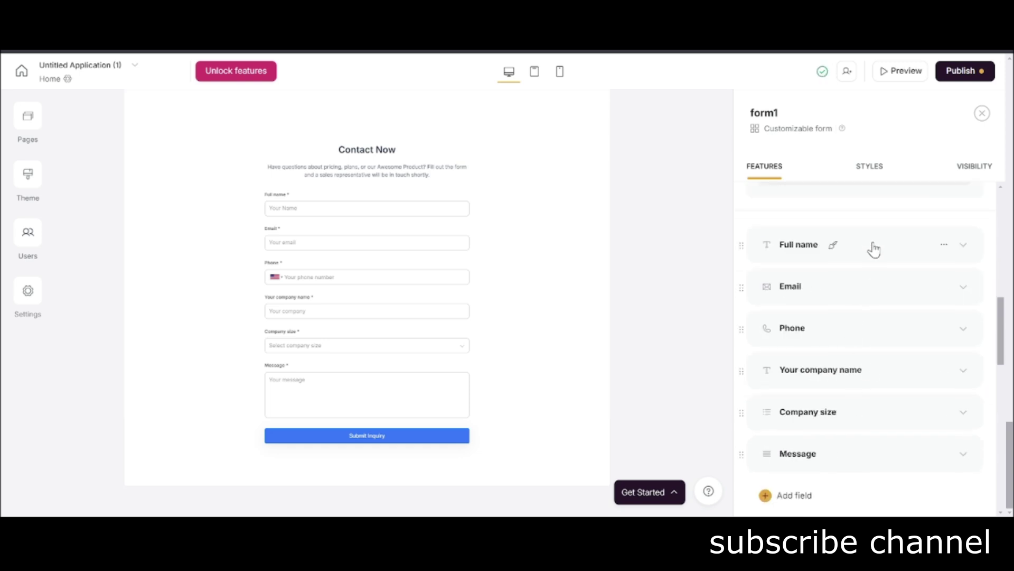
left_click(944, 332)
left_click(913, 386)
left_click(943, 371)
left_click(916, 426)
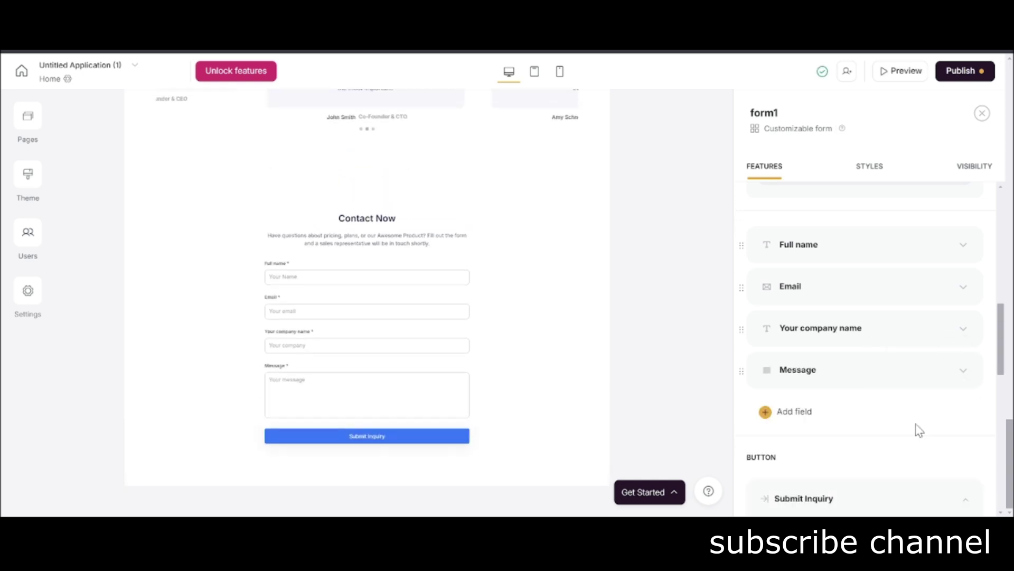
scroll(867, 419, "down", 5)
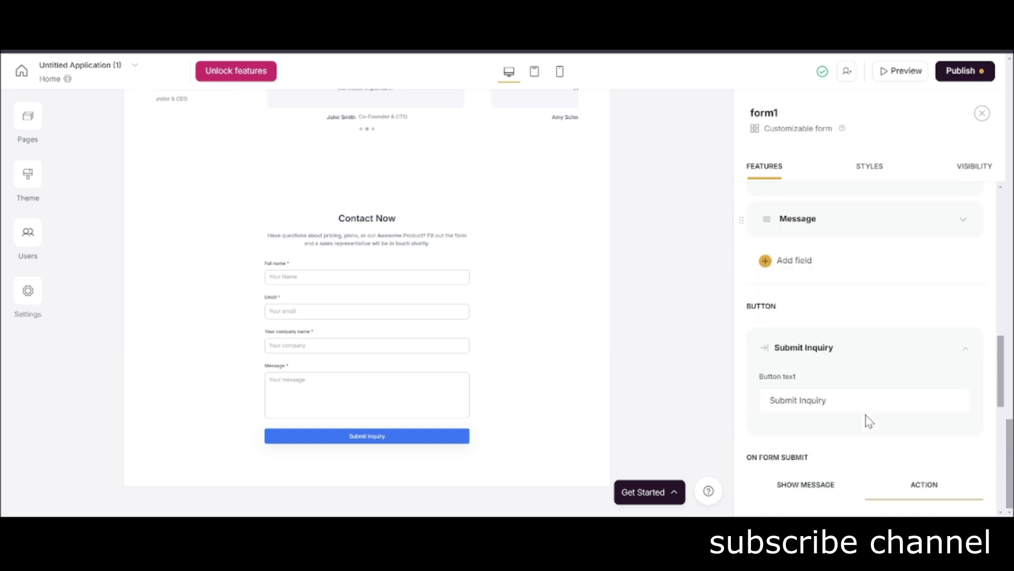
left_click(809, 280)
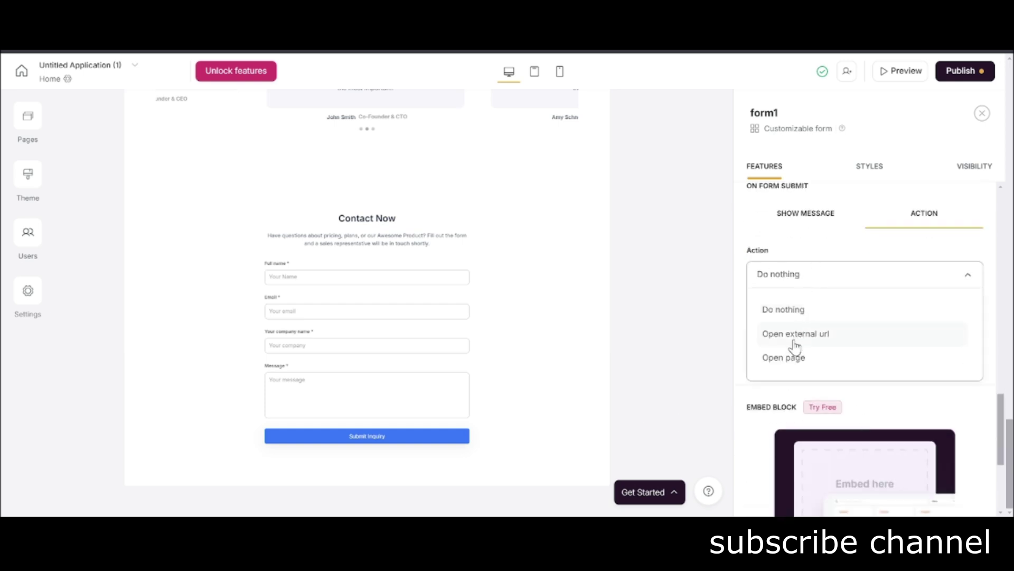
left_click(823, 226)
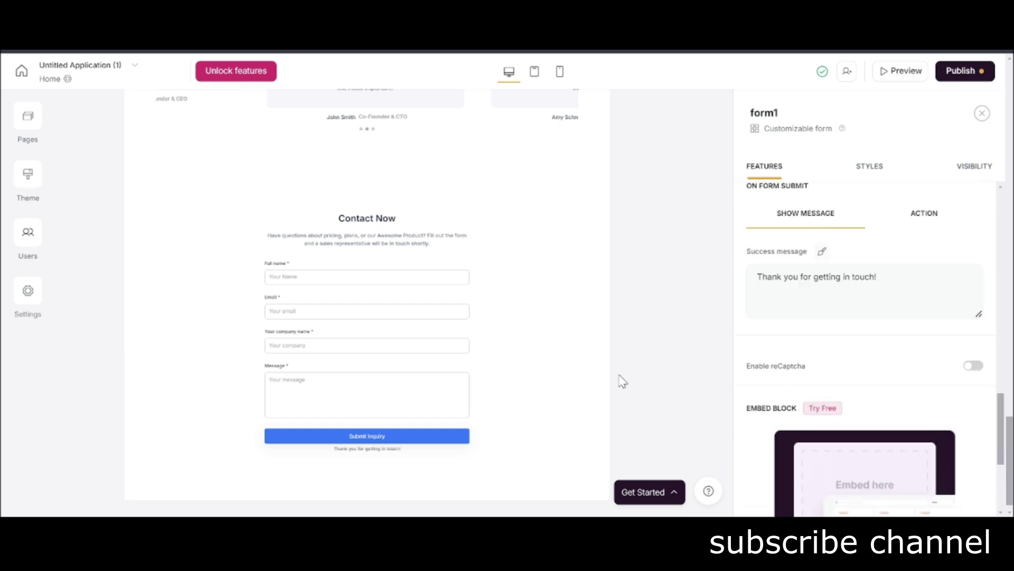
scroll(827, 336, "down", 3)
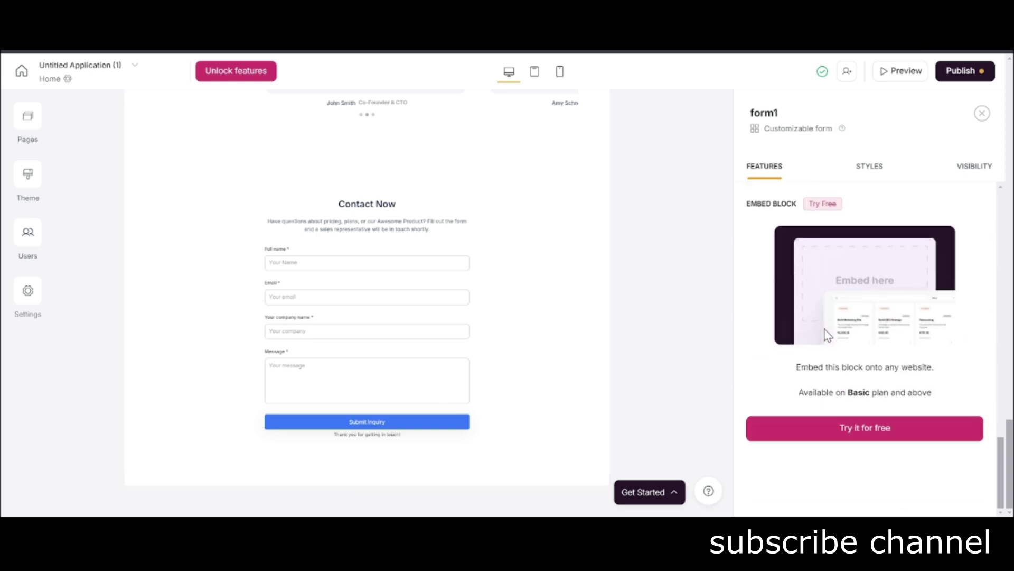
scroll(827, 336, "up", 8)
scroll(828, 335, "up", 10)
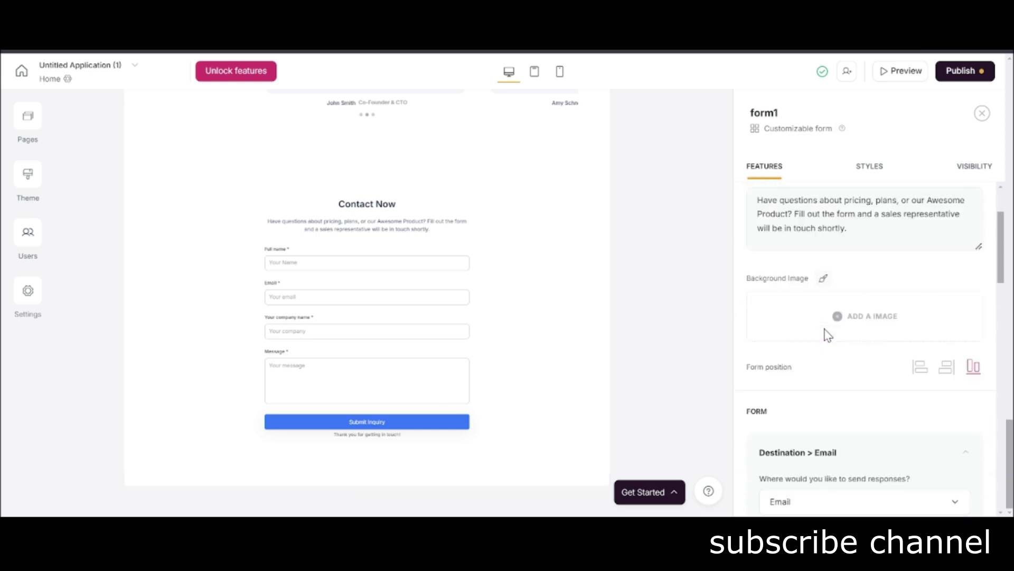
left_click(367, 485)
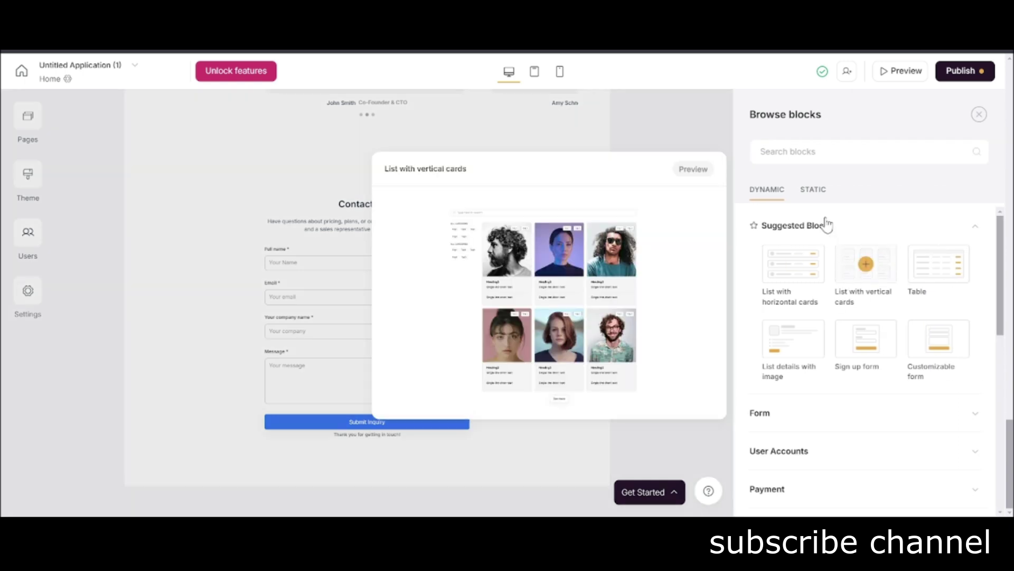
Add the 'Footer with links' block from the Static Footer designs below the form.
scroll(827, 258, "down", 5)
left_click(814, 190)
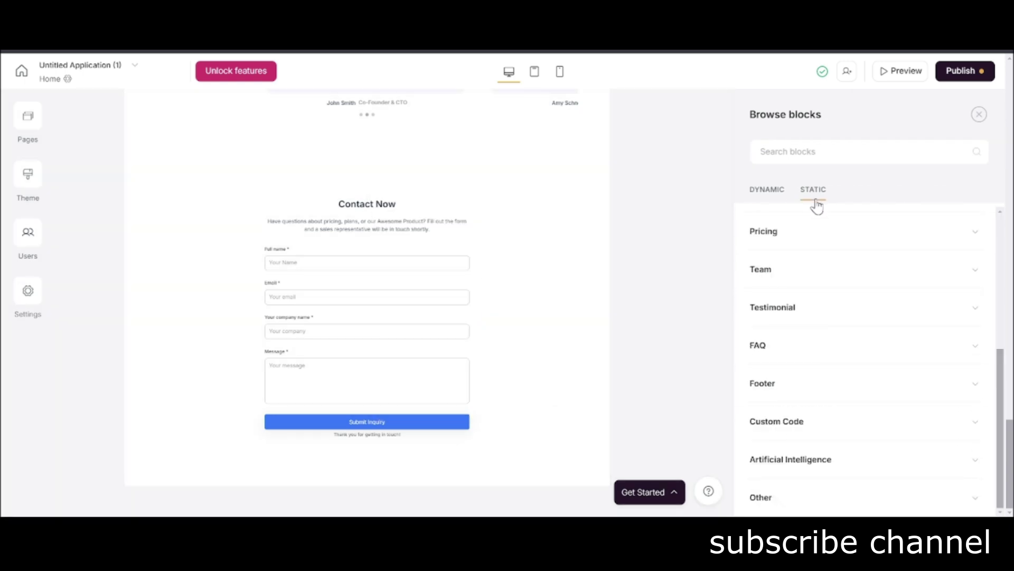
left_click(829, 385)
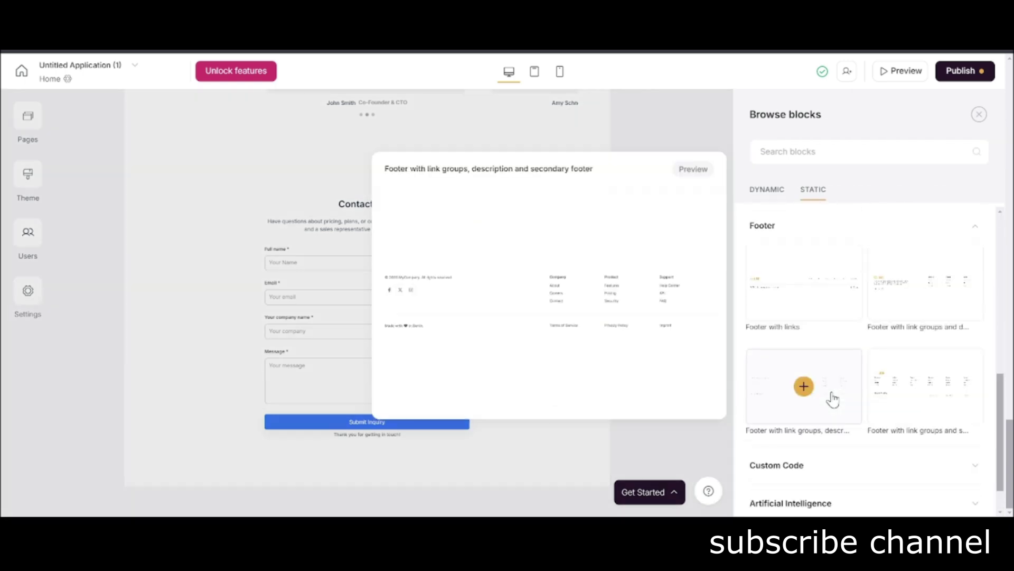
mouse_move(962, 306)
mouse_move(819, 304)
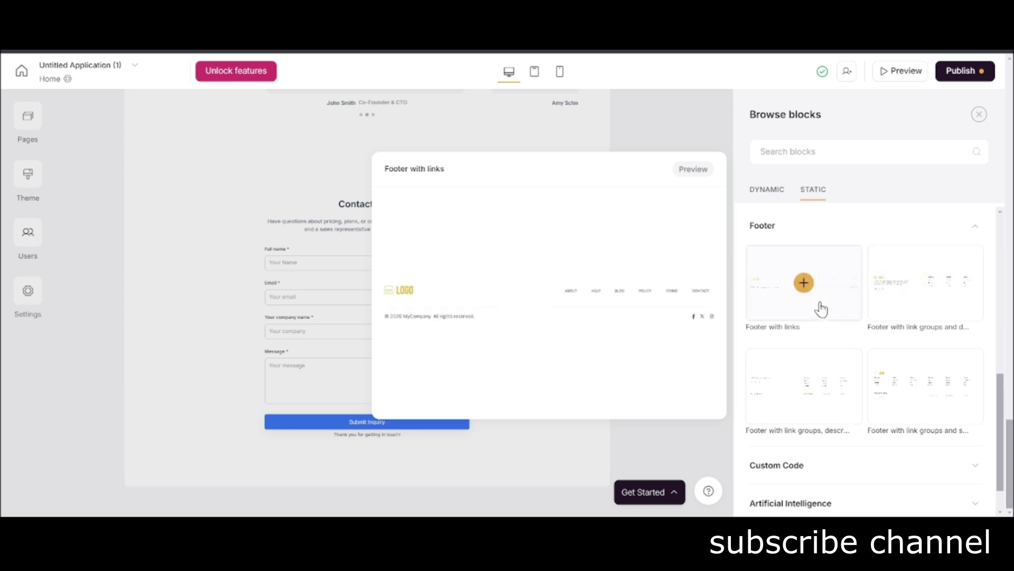
left_click(804, 283)
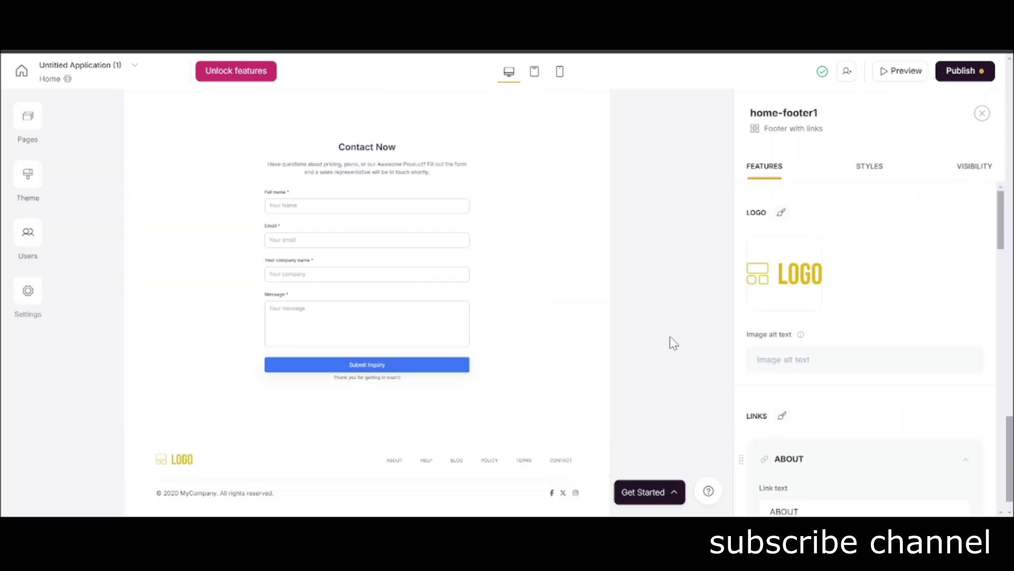
scroll(528, 359, "down", 1)
Add the 'FAQ with mosaic view' block from Static FAQ above the footer.
left_click(368, 387)
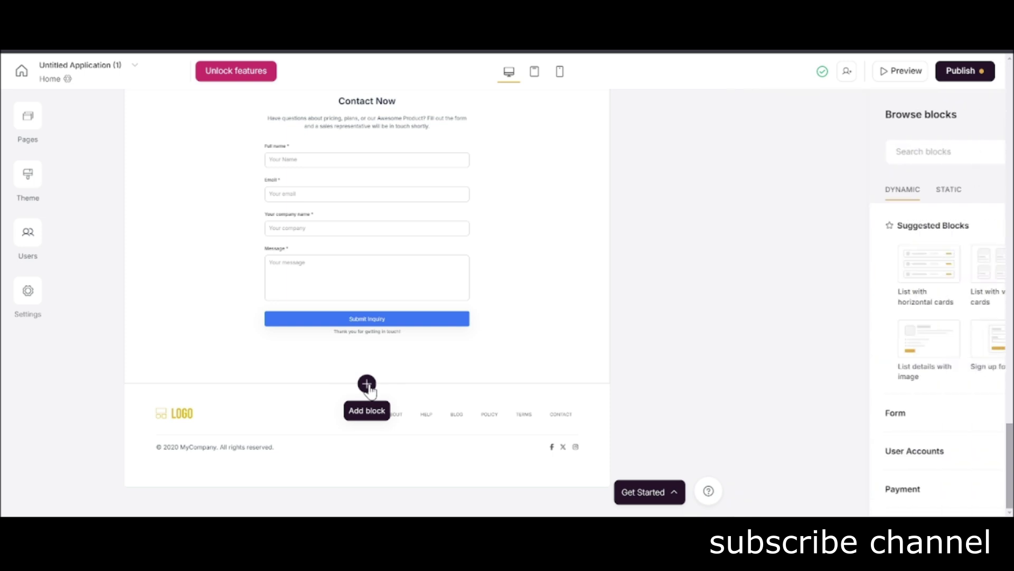
scroll(818, 364, "down", 5)
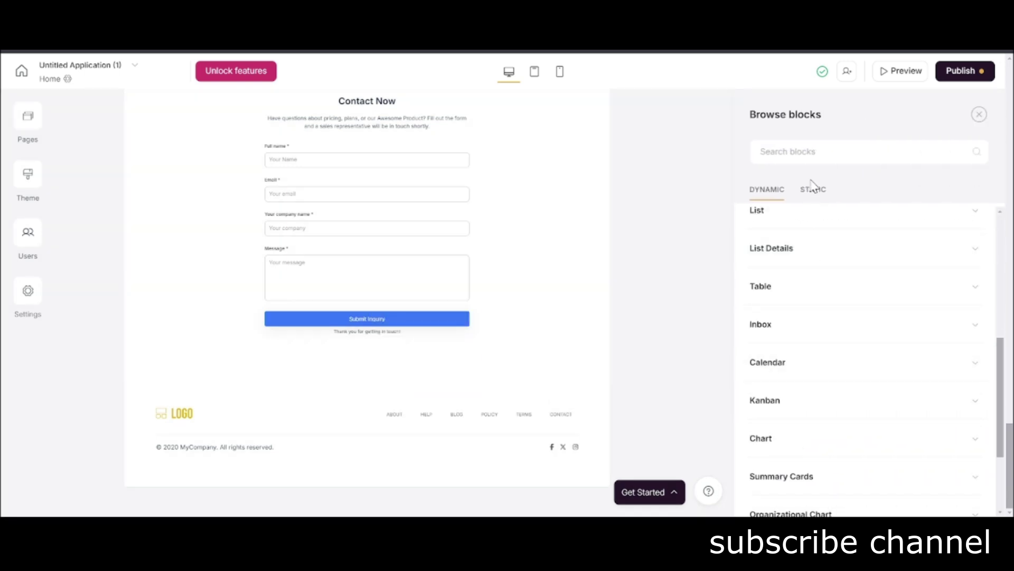
left_click(811, 189)
left_click(816, 344)
scroll(817, 342, "down", 1)
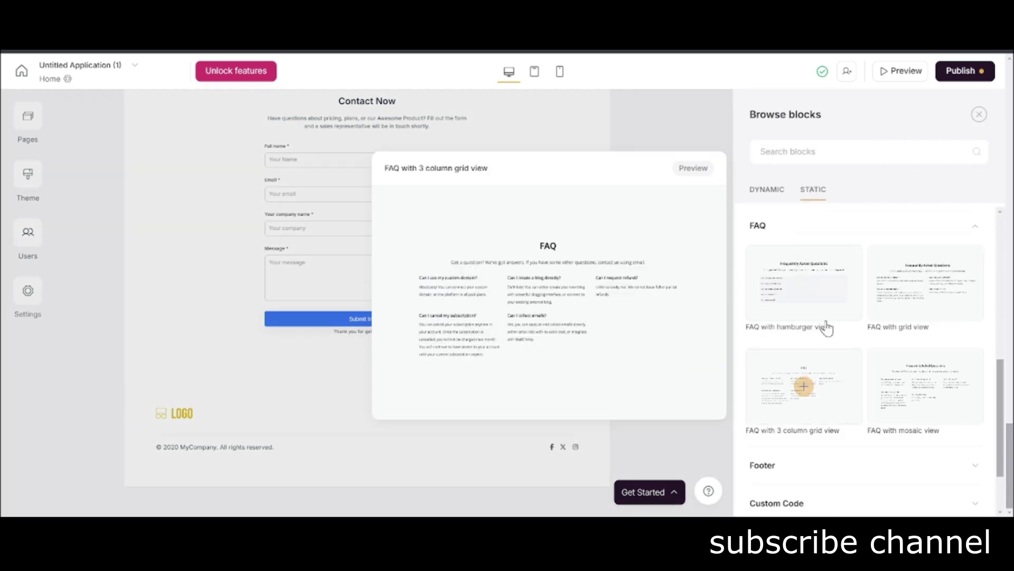
mouse_move(930, 313)
mouse_move(943, 381)
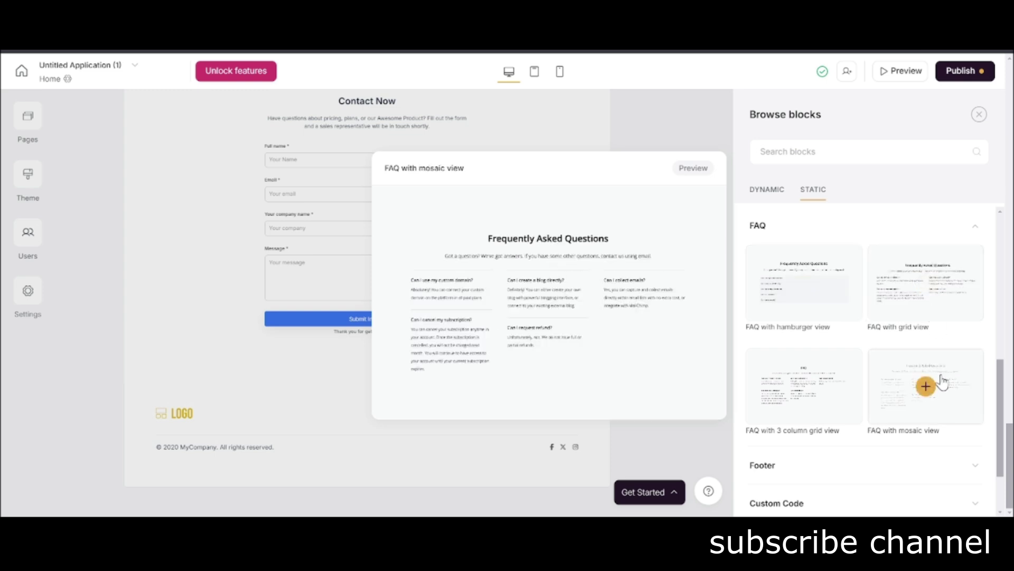
left_click(926, 386)
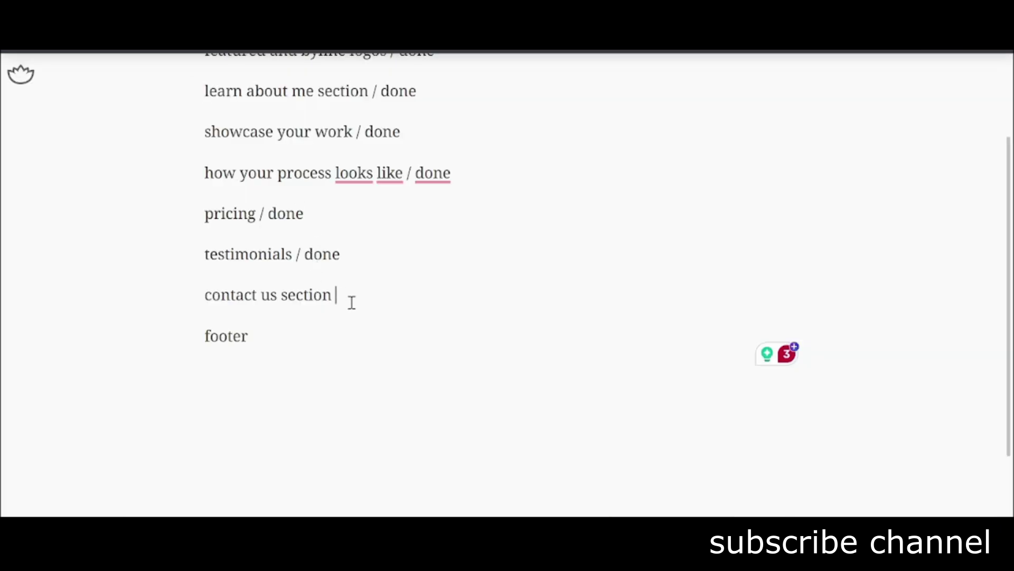
Mark contact us '/ done', start a faq line, and move to the footer item.
type("/ done")
key("Return")
type("faq / do")
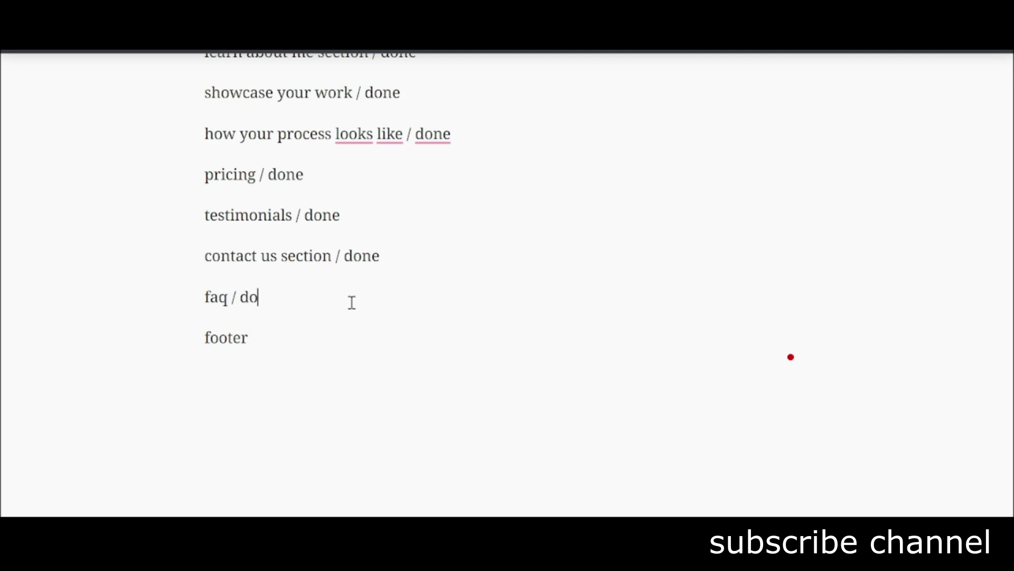
key("Down")
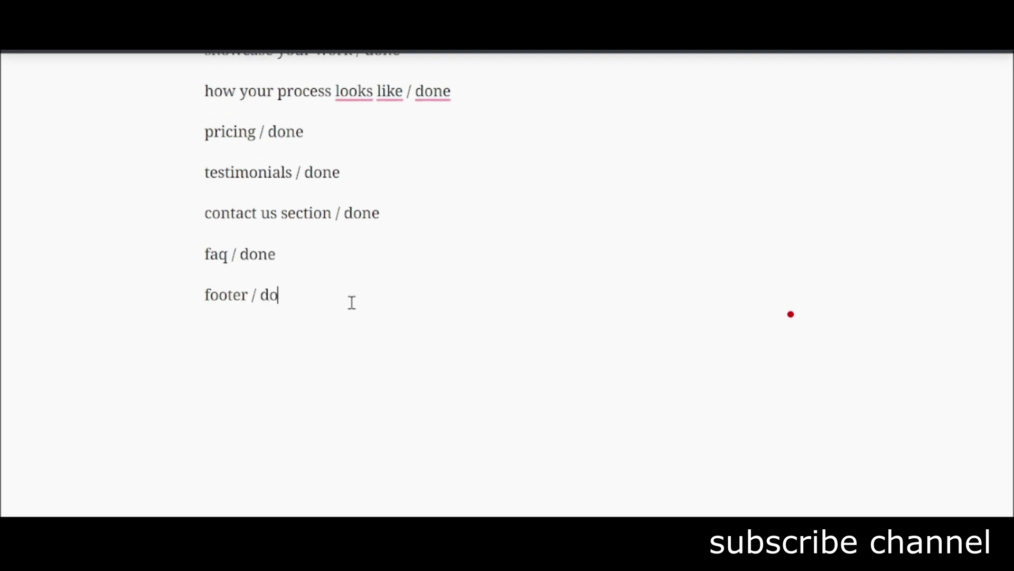
scroll(317, 292, "up", 4)
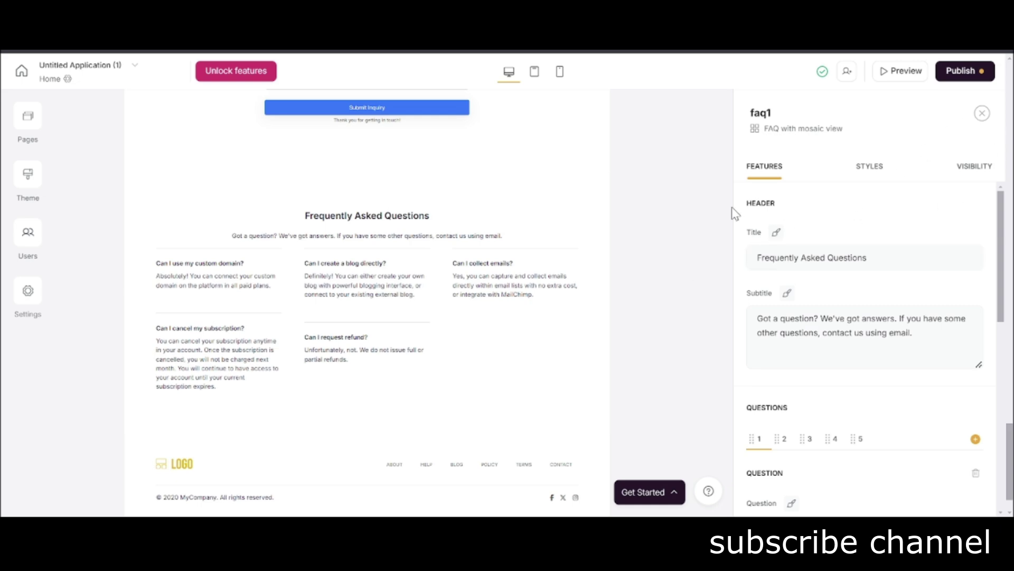
left_click(982, 113)
scroll(692, 298, "up", 10)
scroll(696, 300, "up", 15)
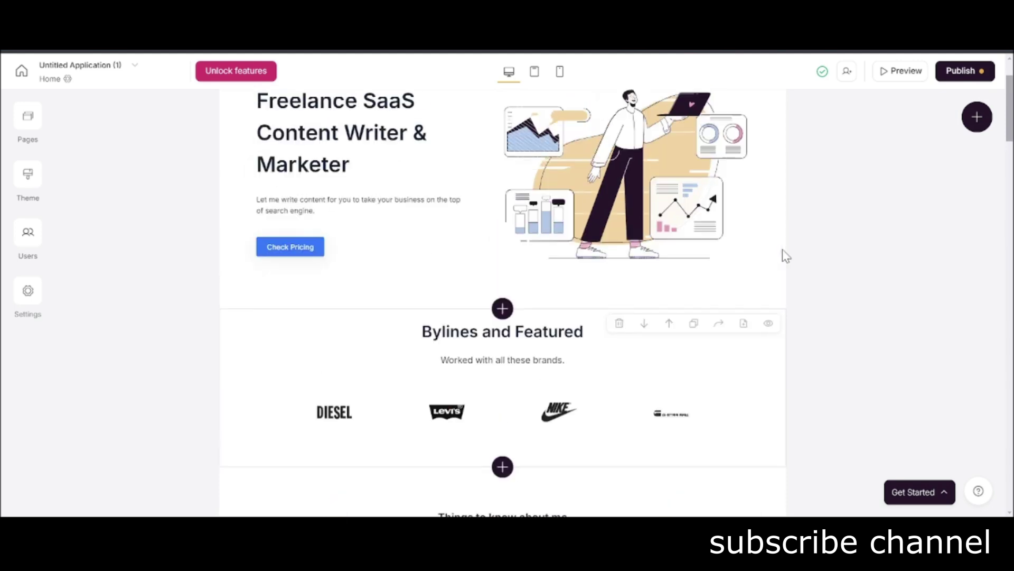
scroll(738, 260, "up", 2)
scroll(761, 252, "down", 8)
scroll(756, 249, "down", 8)
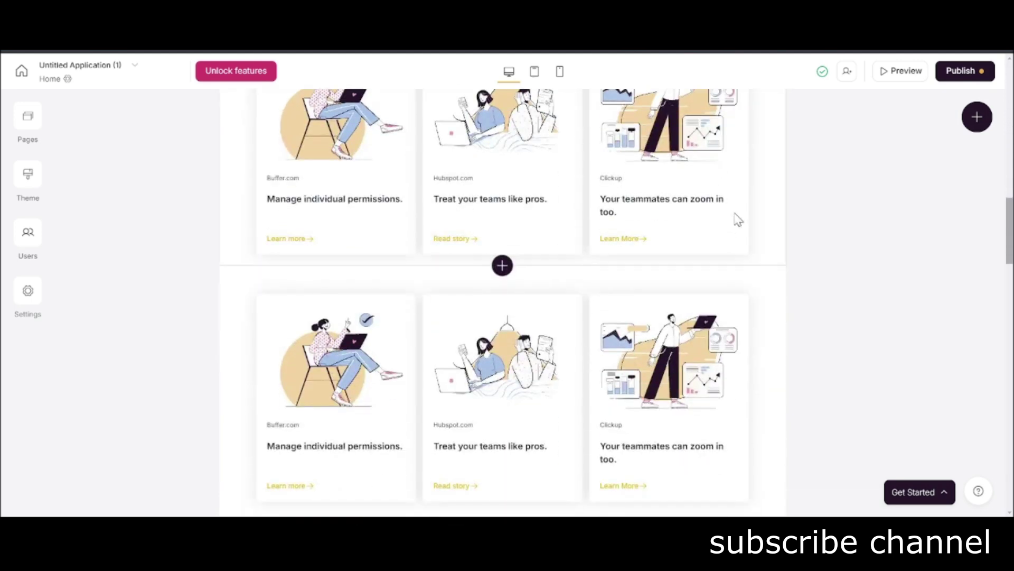
scroll(738, 220, "down", 12)
scroll(734, 217, "up", 4)
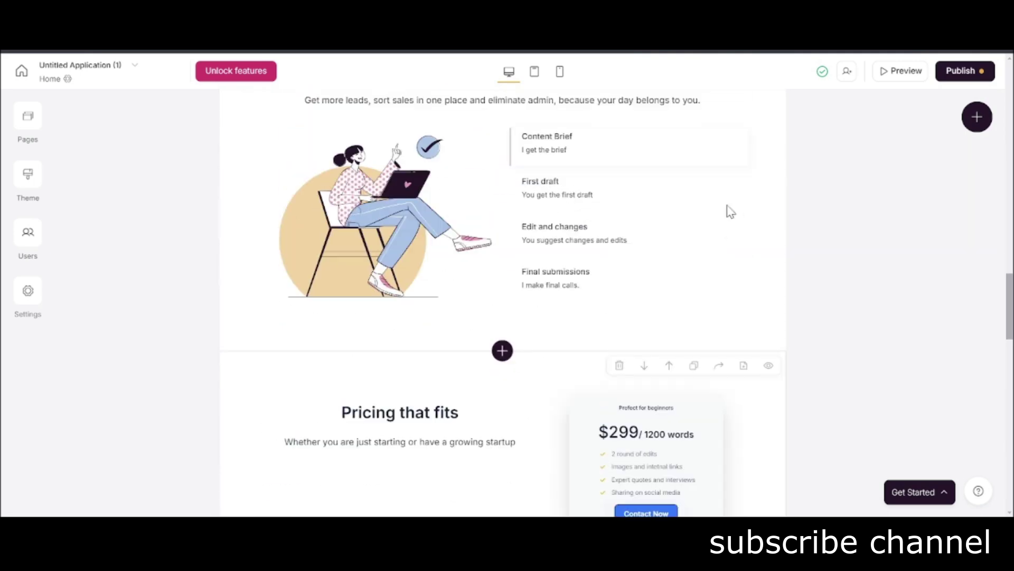
left_click(545, 181)
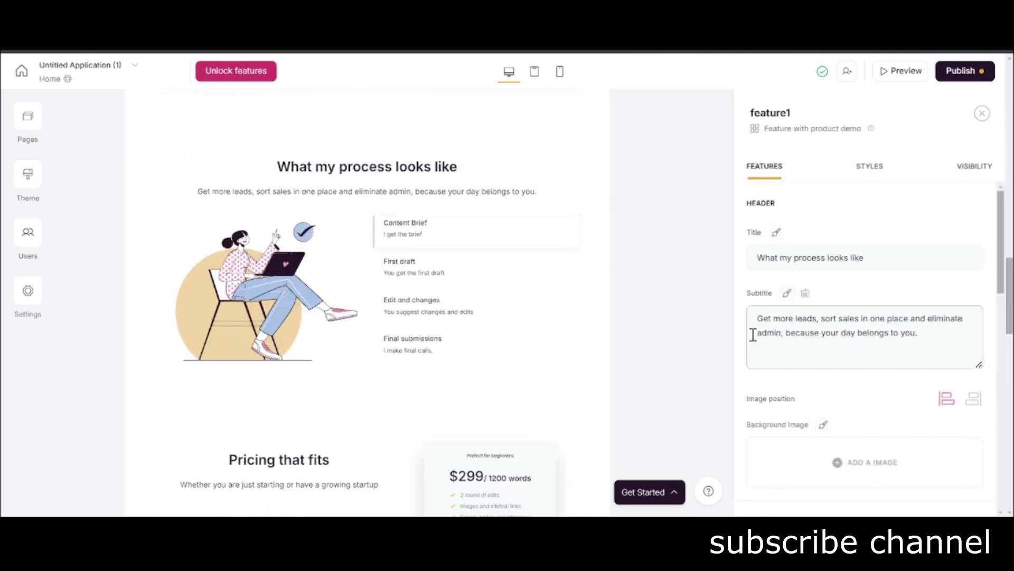
scroll(868, 220, "down", 4)
left_click(980, 118)
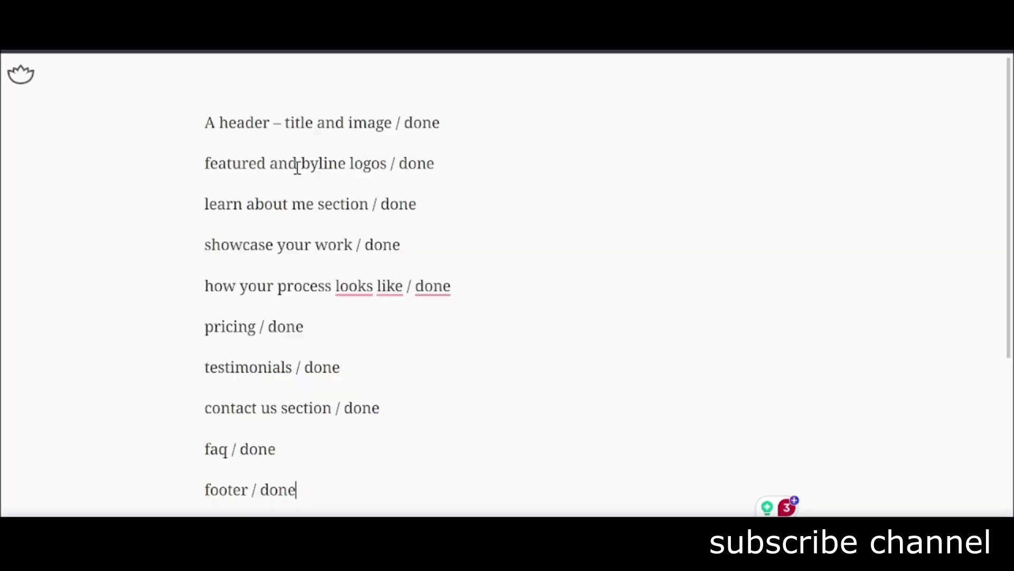
Clear the checklist and the 'Thats it' line, then start a note about setting a custom domain.
key("ctrl+a")
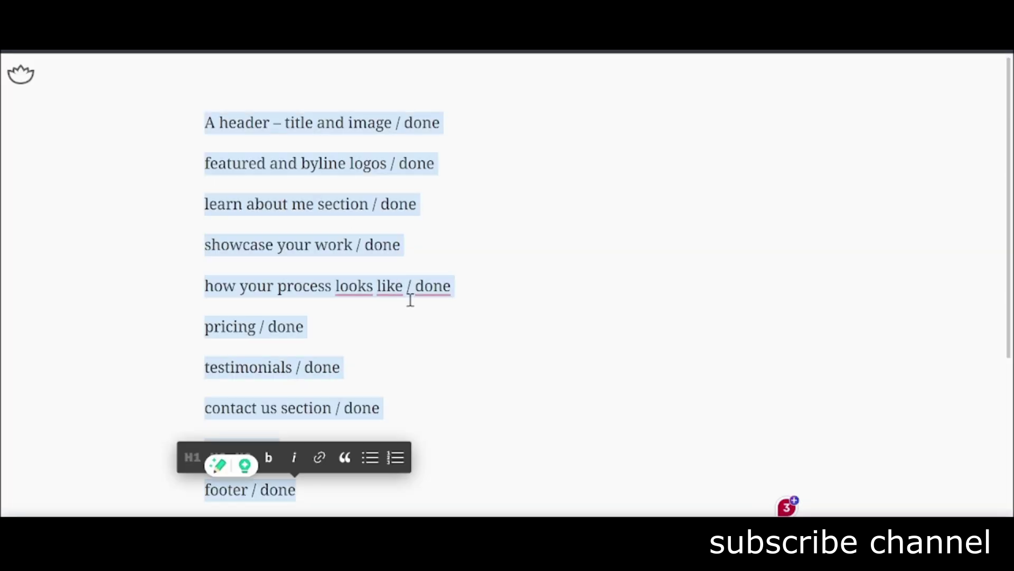
key("BackSpace")
type("Thats it. You one page portfolio website is ready.")
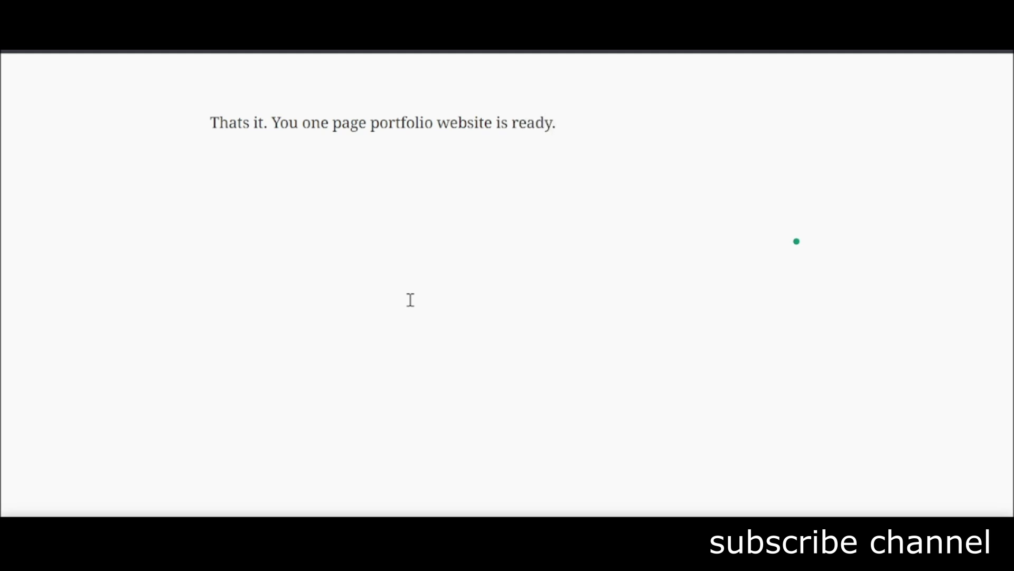
key("ctrl+a")
key("BackSpace")
type("You can custom domai")
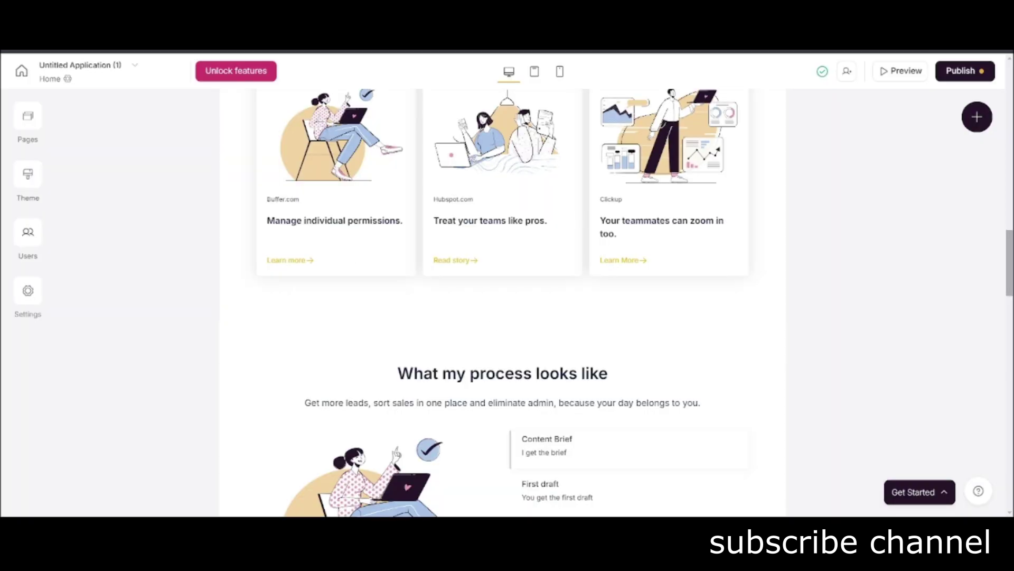
Add a custom domain under Settings > Custom domain and select its A and CNAME records.
left_click(29, 292)
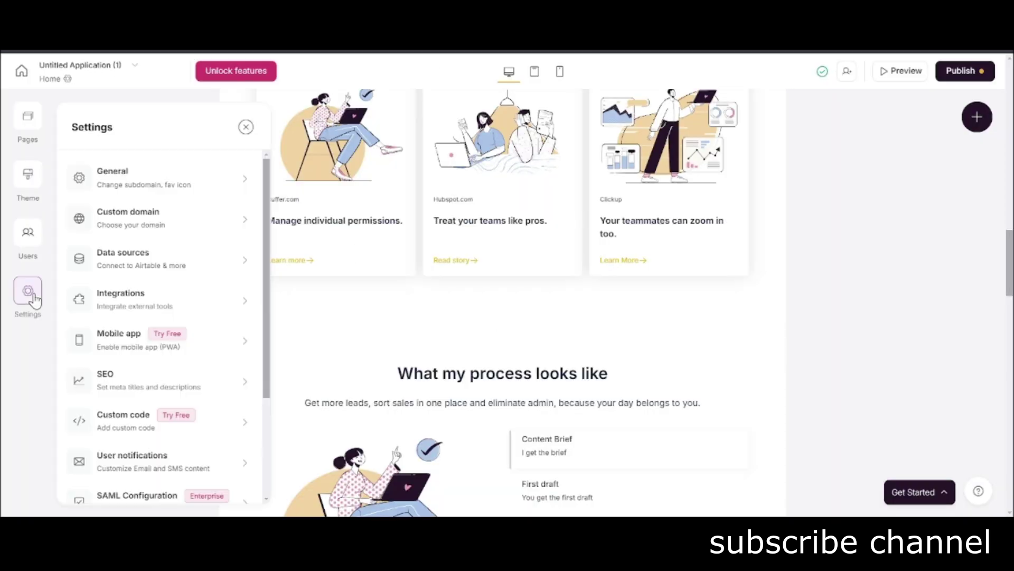
left_click(171, 219)
left_click(142, 250)
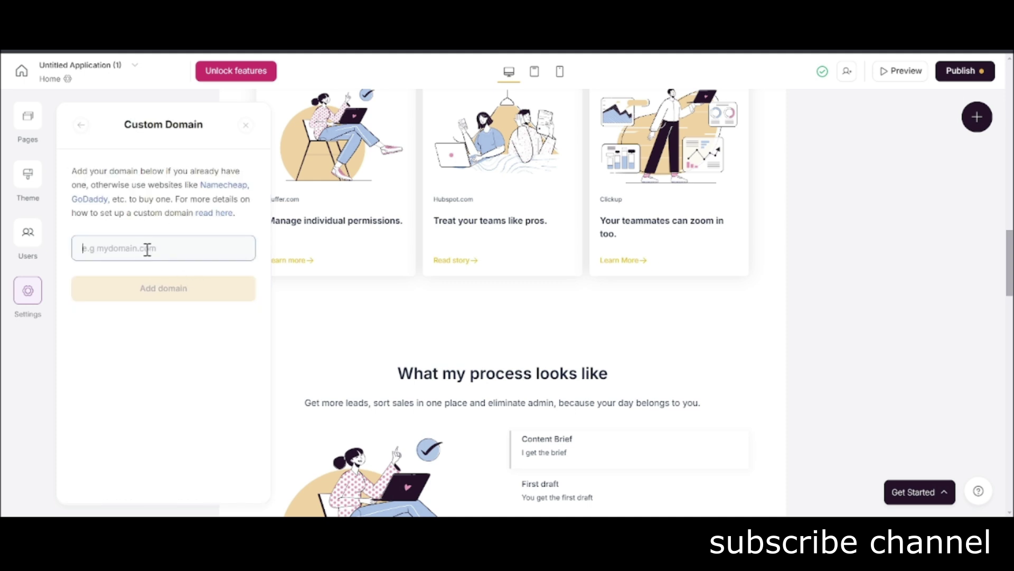
type("faizanfahim.com")
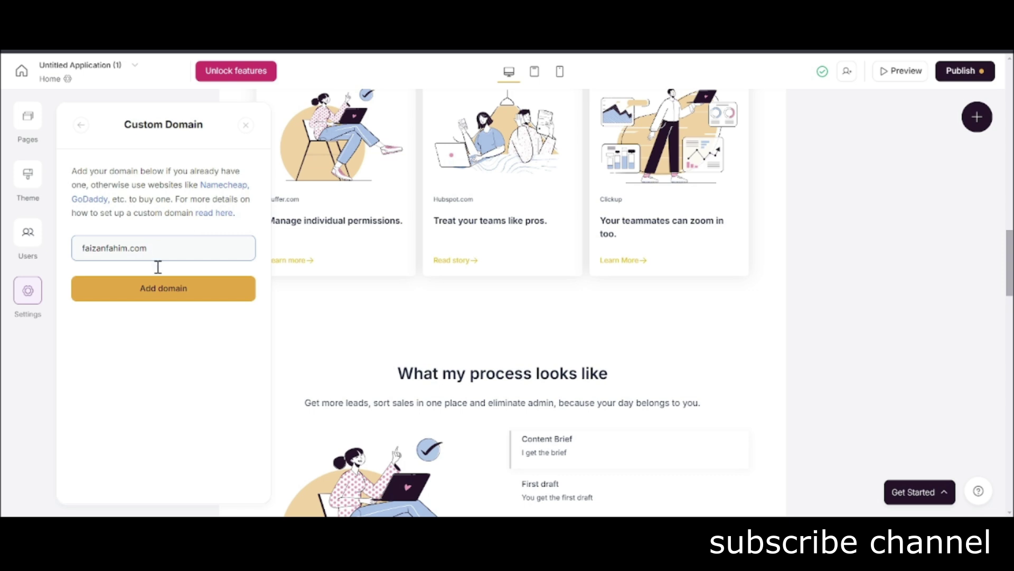
left_click(160, 288)
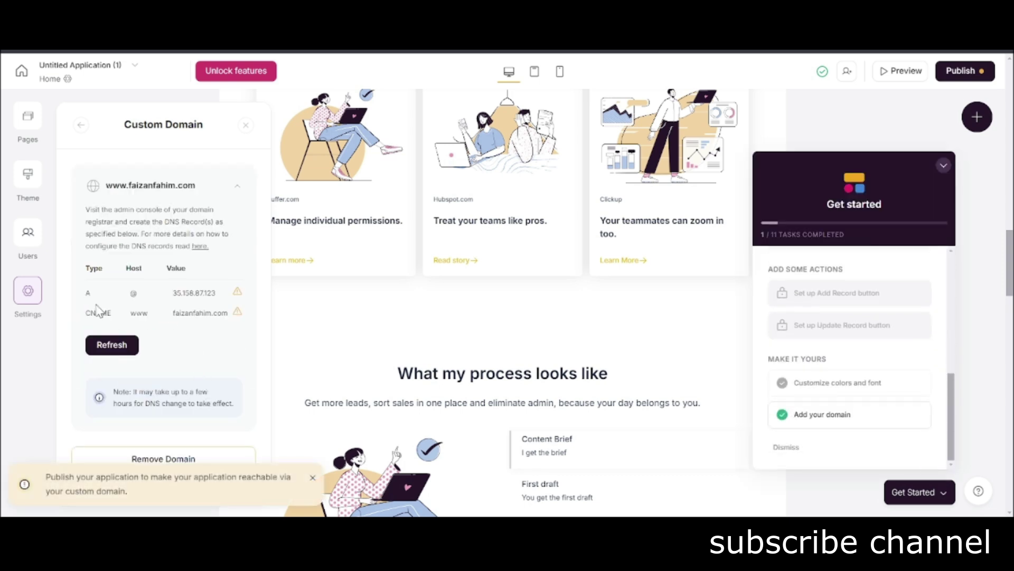
left_click_drag(88, 298, 242, 324)
key("ctrl+c")
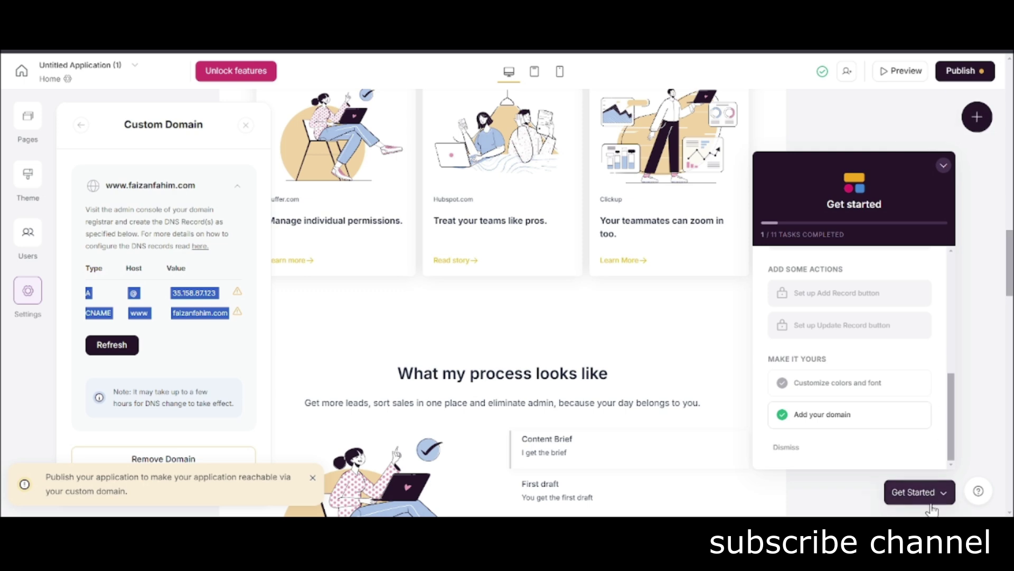
scroll(528, 402, "down", 4)
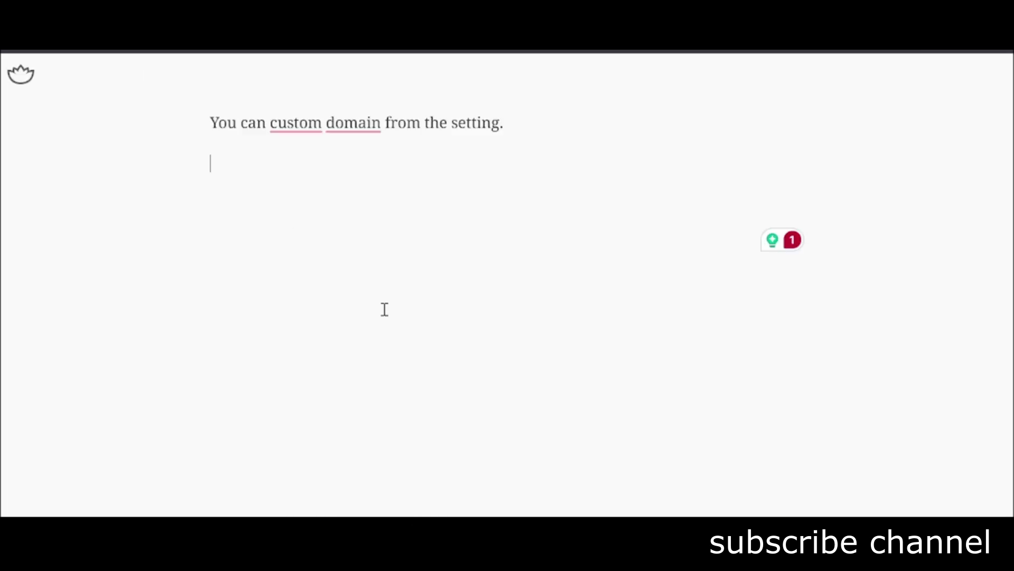
Paste the DNS records into the note, explain they must be added after publishing, then publish.
key("ctrl+v")
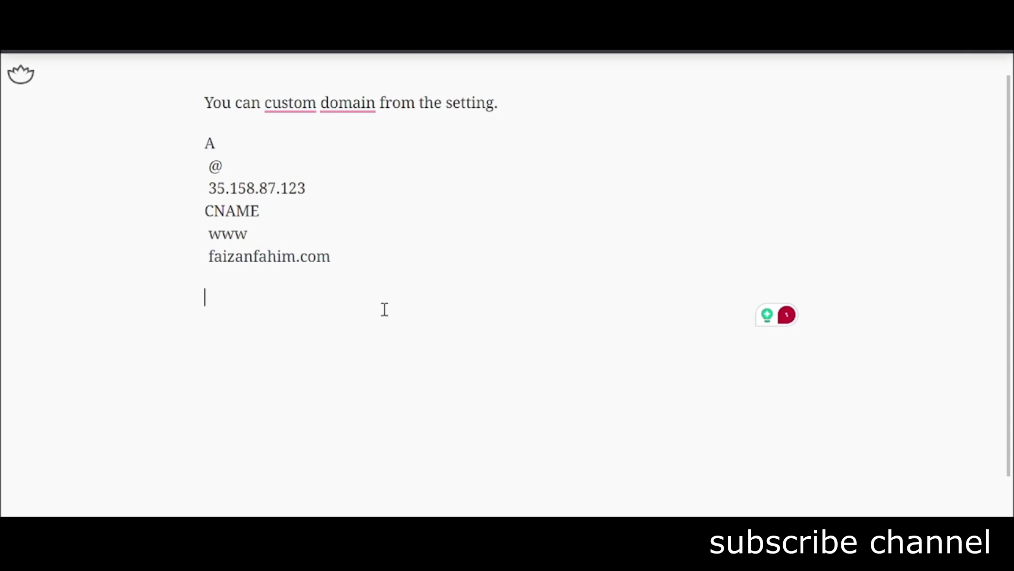
type("I only have to add these value to")
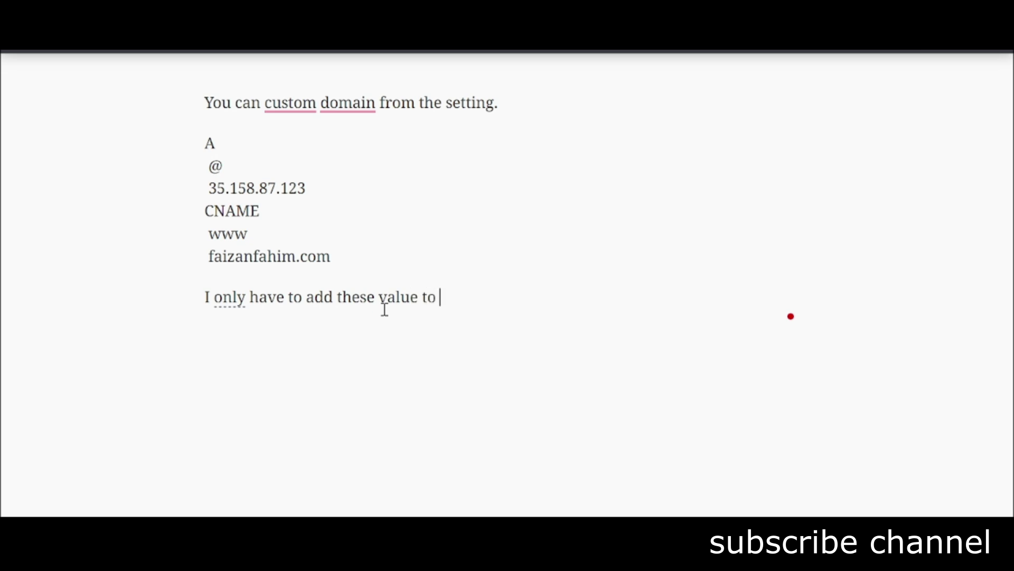
type(" domain ")
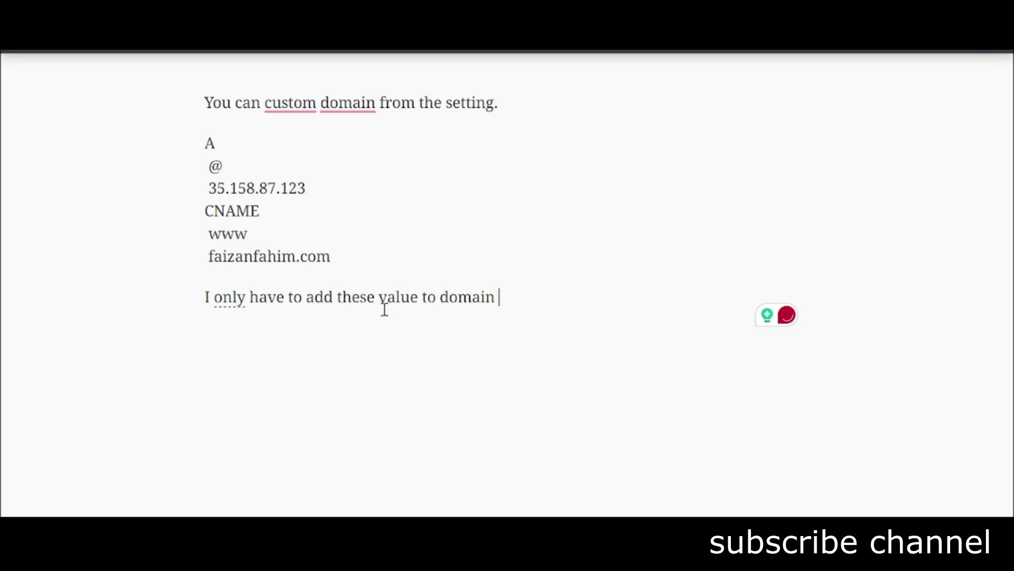
type("name and")
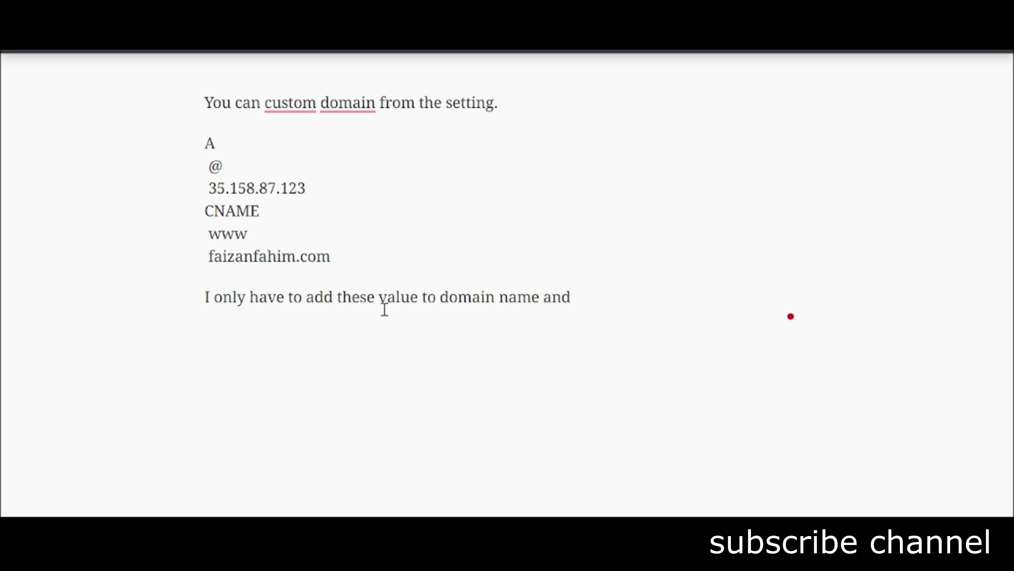
type(" my domain will open th")
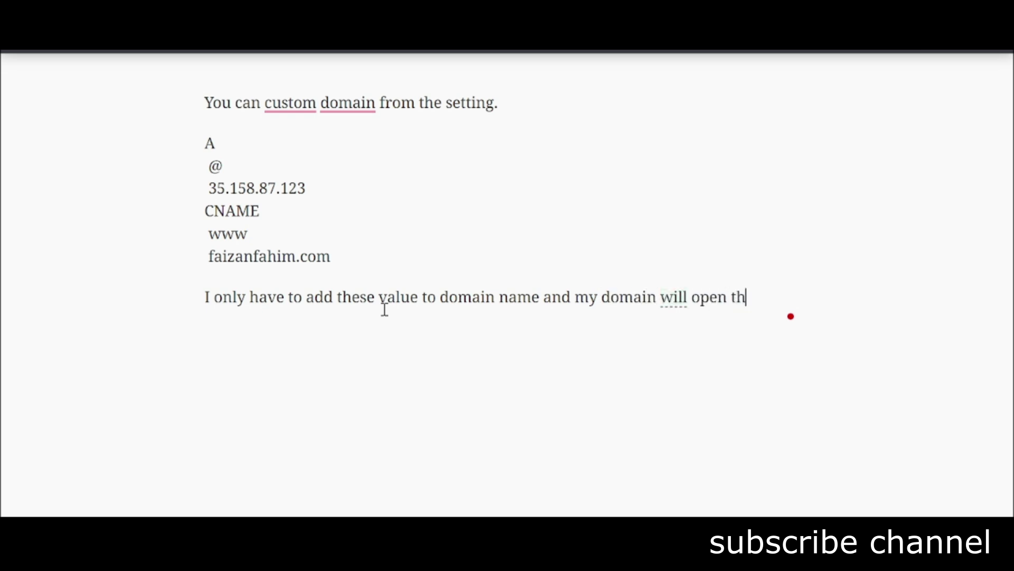
type("Ob")
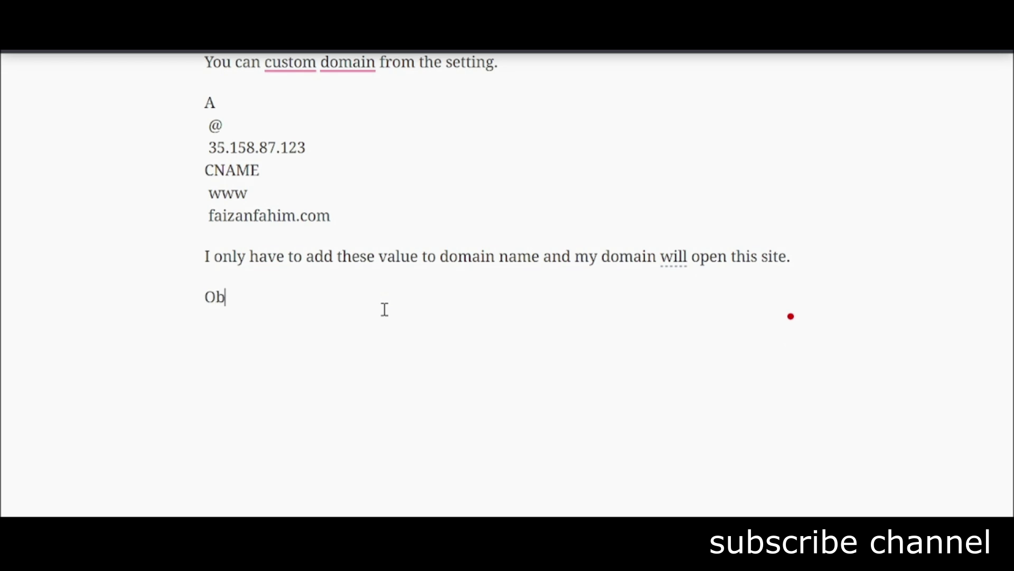
type("viously")
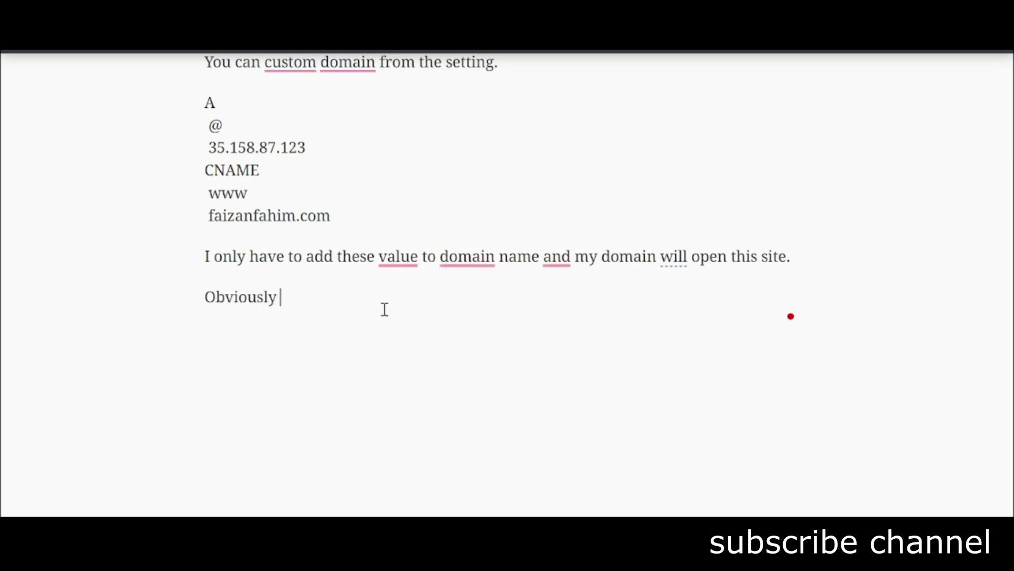
type(" ,")
type(" I")
type(" ave to make")
key("BackSpace")
key("BackSpace")
key("BackSpace")
key("BackSpace")
key("BackSpace")
key("BackSpace")
key("BackSpace")
key("BackSpace")
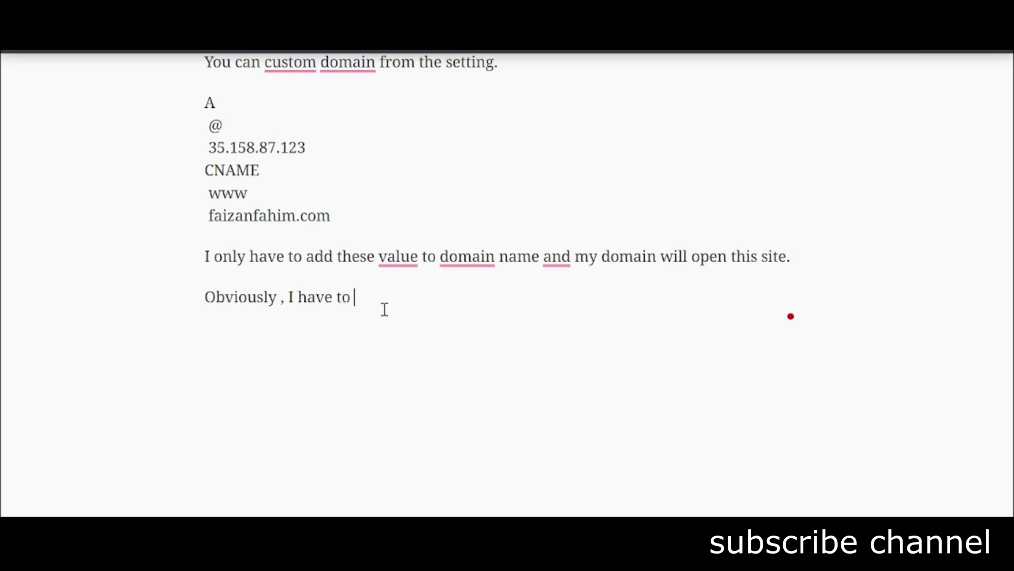
type("make the project live first by publishing it.")
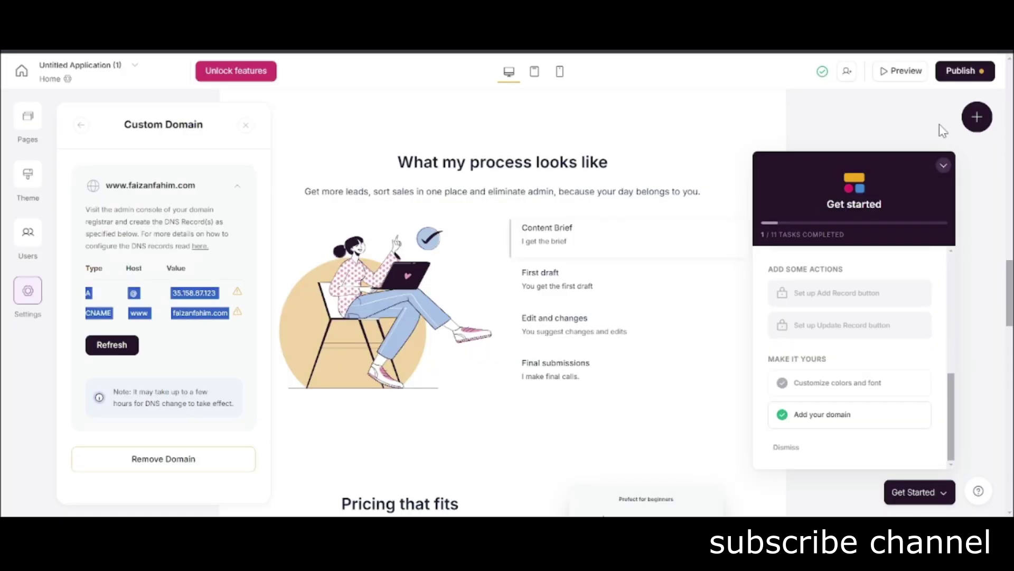
left_click(967, 71)
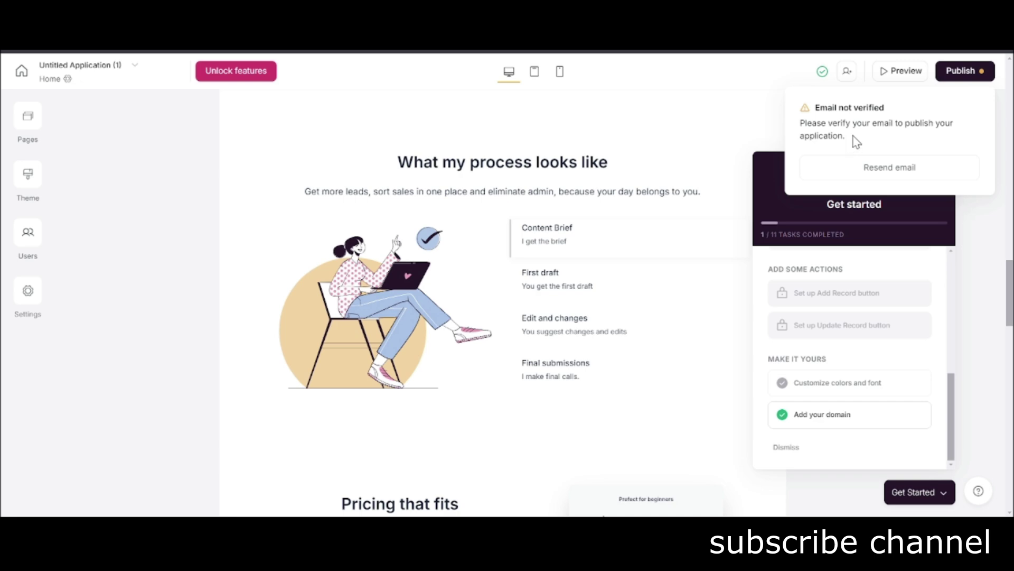
left_click(177, 243)
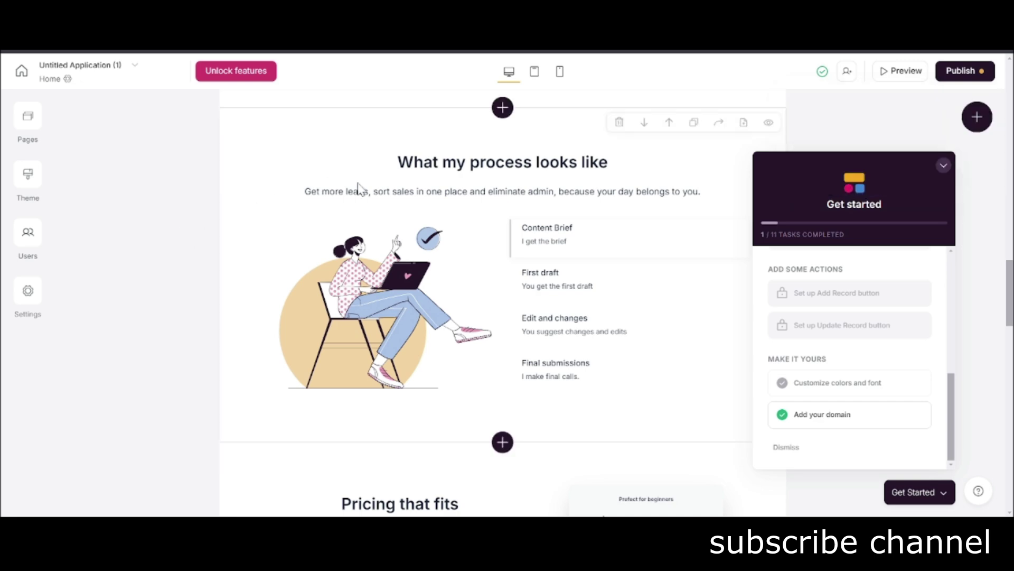
scroll(274, 188, "down", 10)
scroll(636, 186, "up", 15)
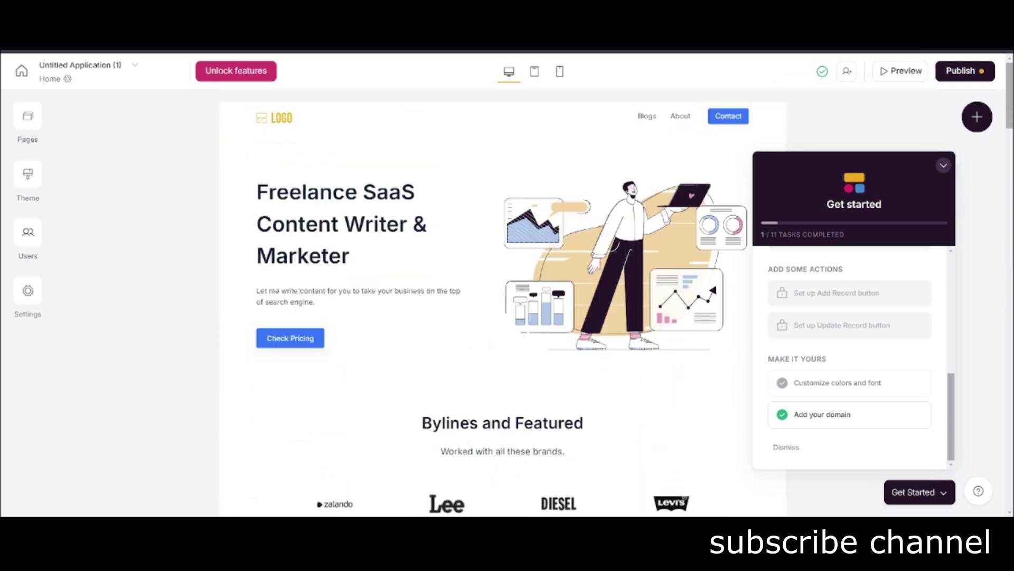
left_click(944, 166)
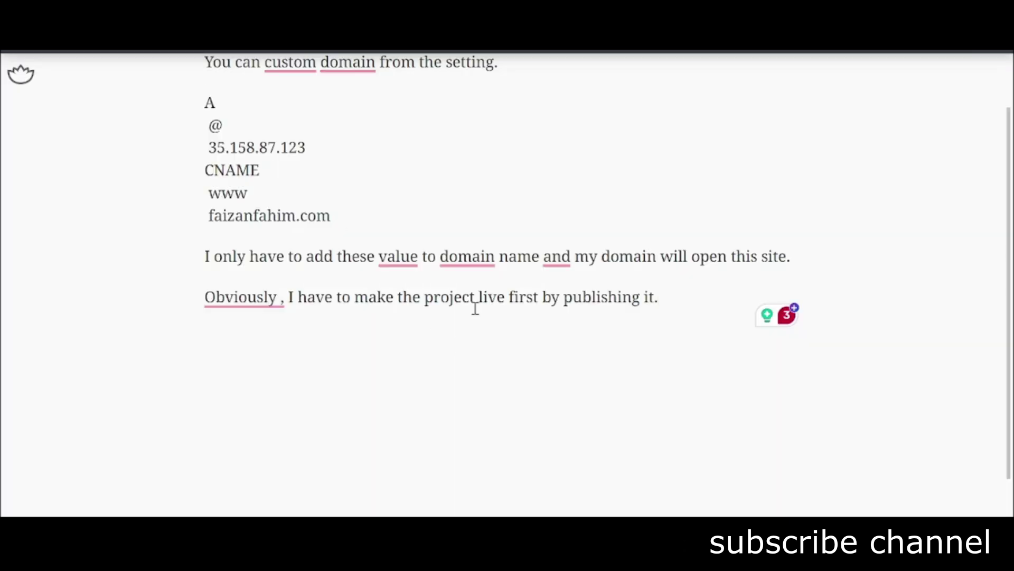
key("ctrl+a")
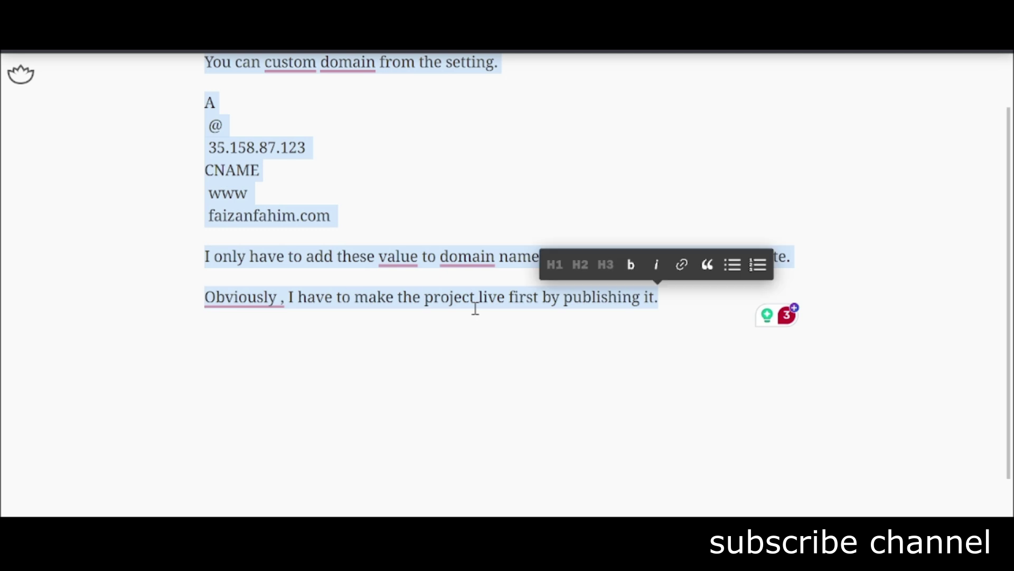
Replace the old domain-setup notes with the line 'Let's make blog parent page.'.
key("BackSpace")
type("Let's make")
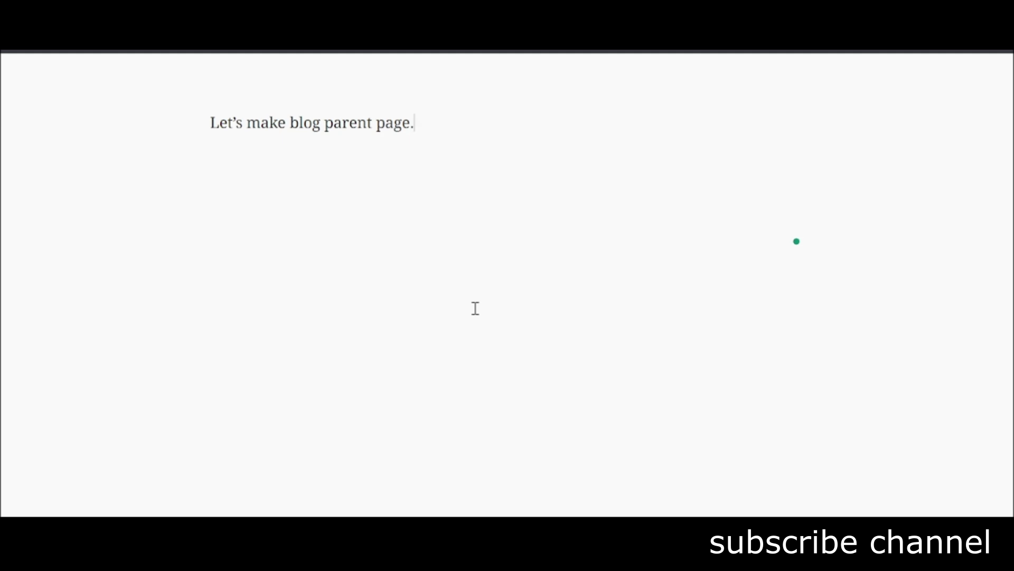
key("ctrl+a")
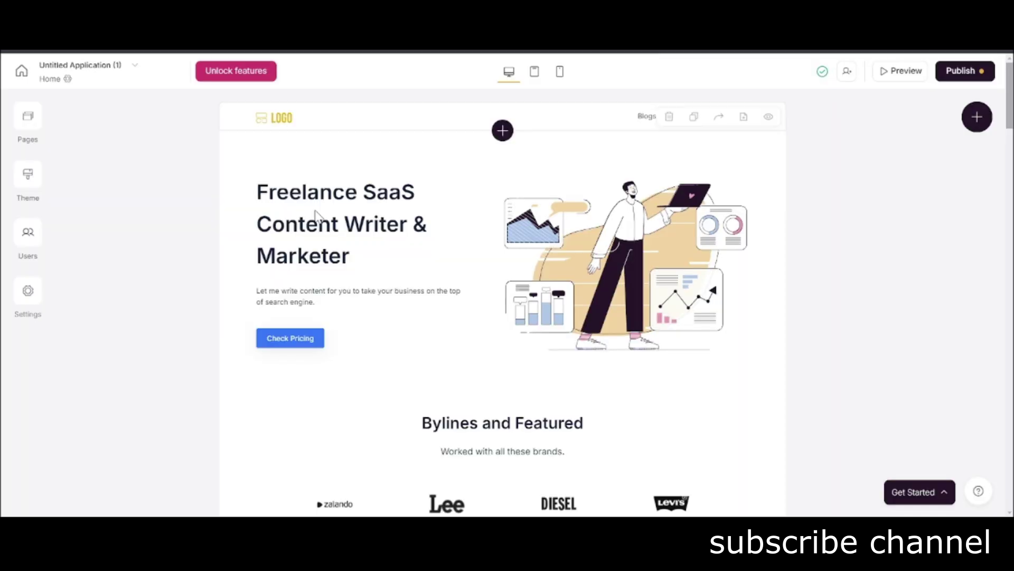
Create a new Softr page named 'blog'.
left_click(31, 129)
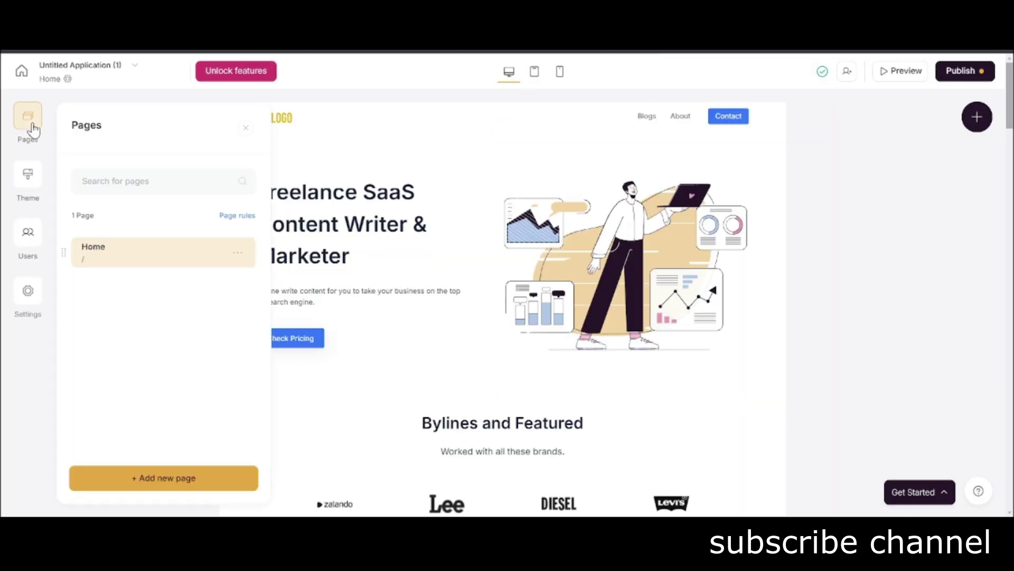
left_click(184, 470)
type("blog")
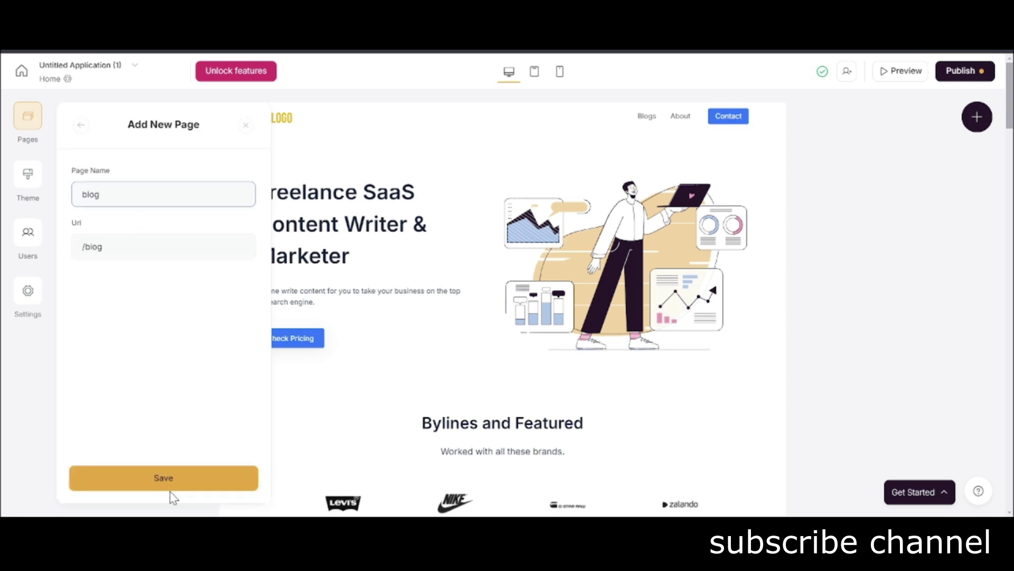
left_click(171, 483)
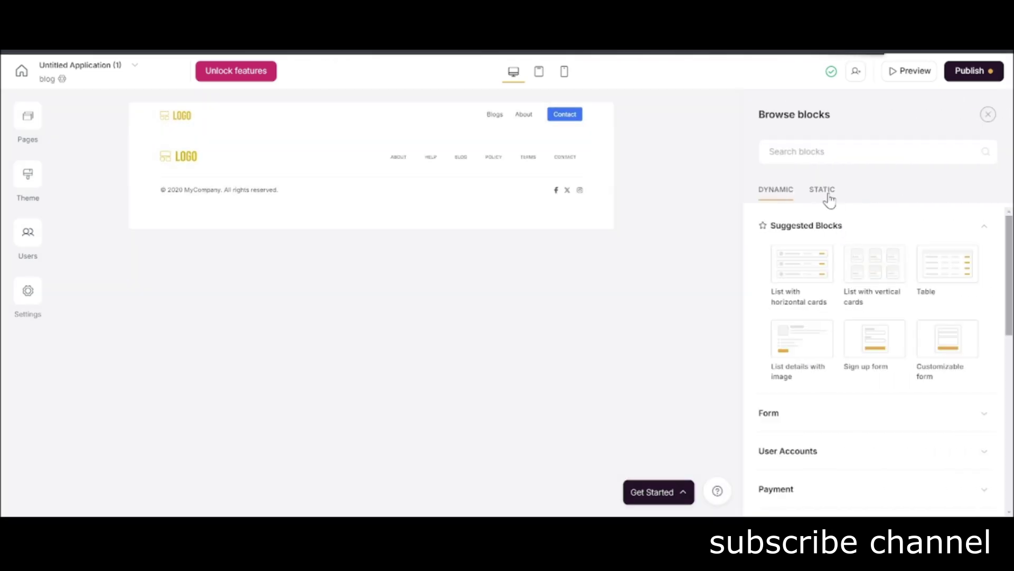
Add the static 'Feature grid with box and three column view' block to the blog page.
left_click(826, 194)
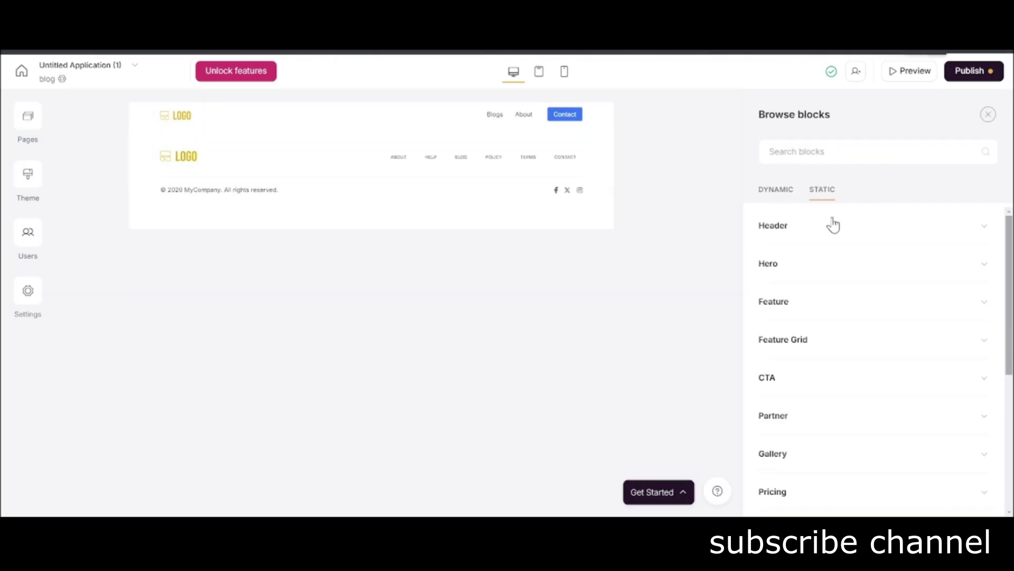
left_click(840, 297)
scroll(899, 359, "down", 5)
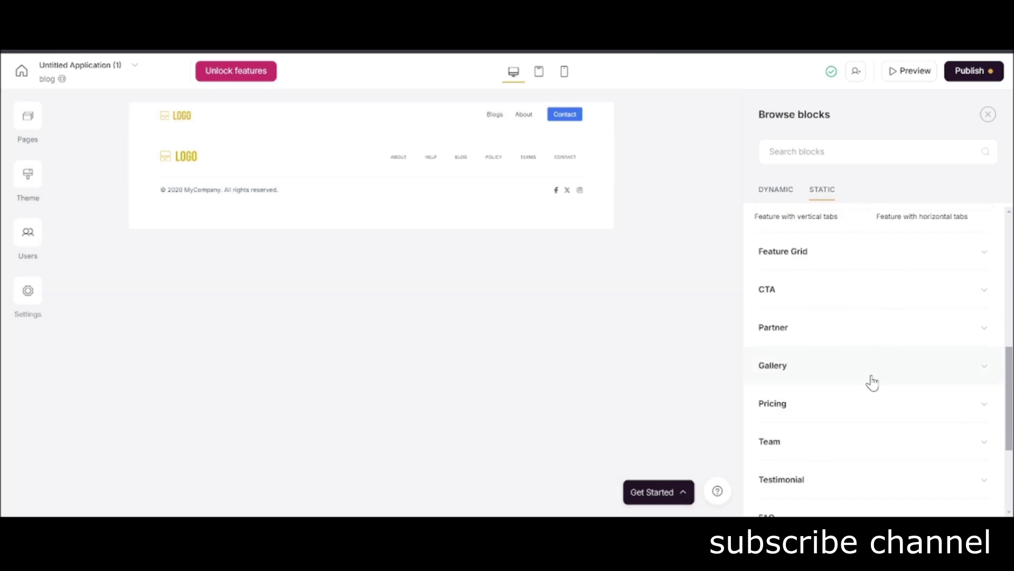
left_click(836, 267)
scroll(845, 296, "down", 1)
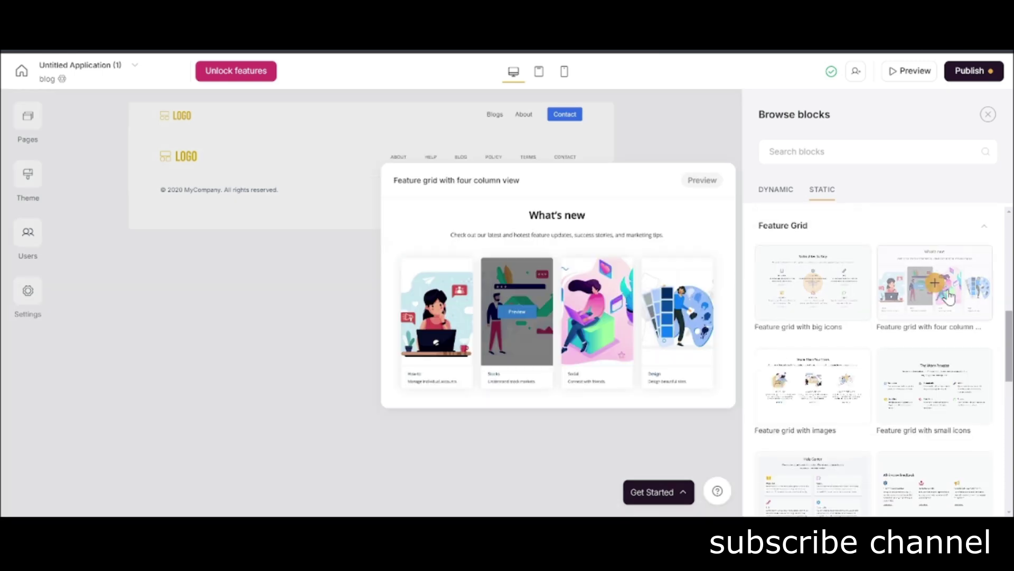
mouse_move(850, 364)
scroll(842, 366, "down", 4)
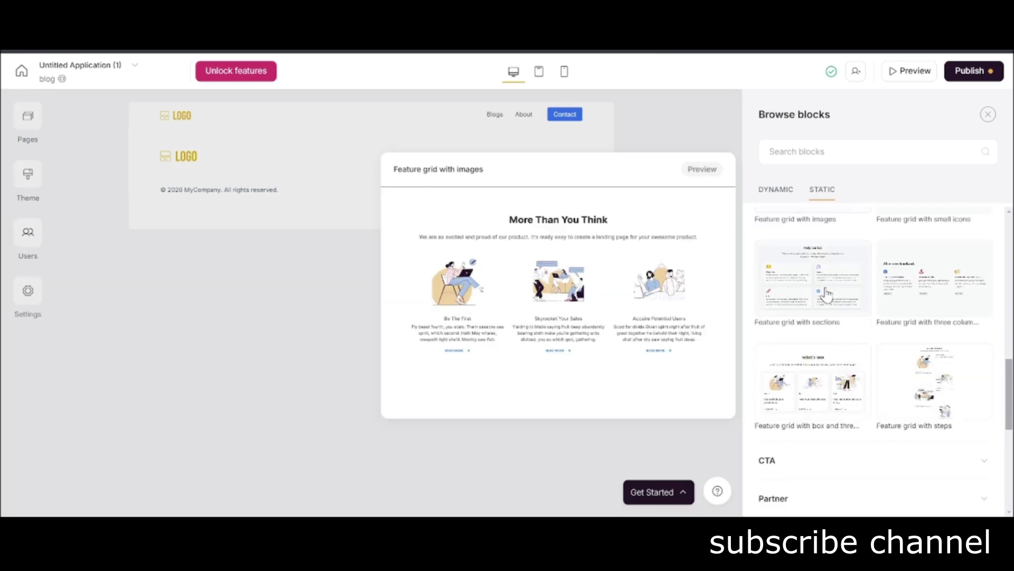
mouse_move(809, 382)
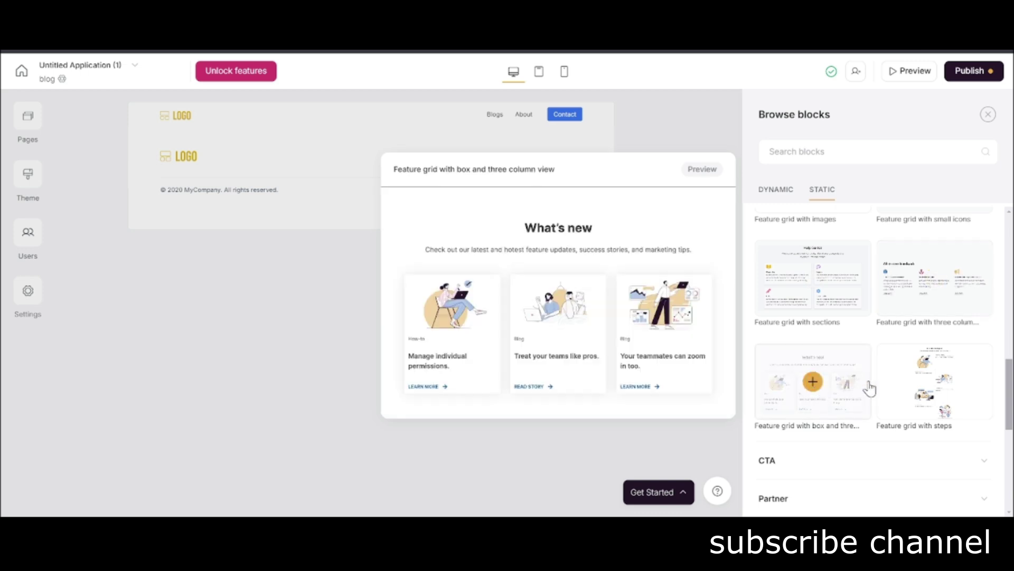
left_click(813, 381)
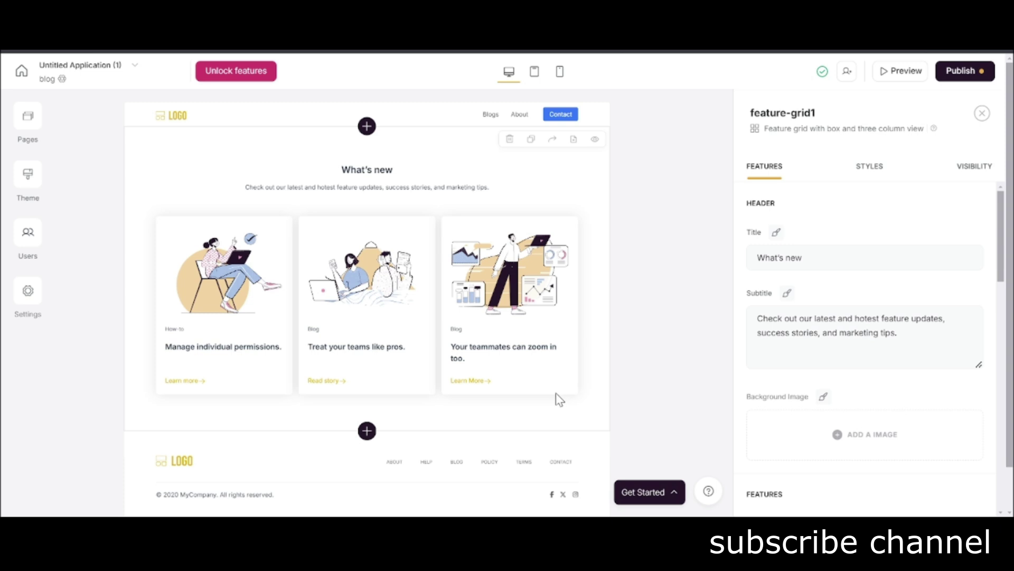
Retitle the grid 'All my blogs' with the subtitle 'Check my latest writing.'.
left_click(782, 258)
triple_click(781, 259)
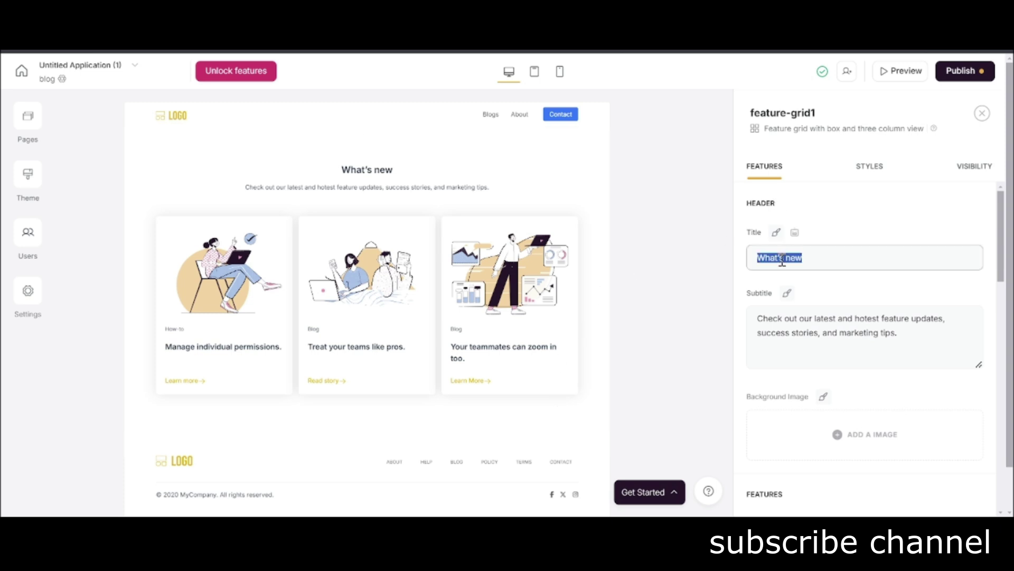
type("All my blogs")
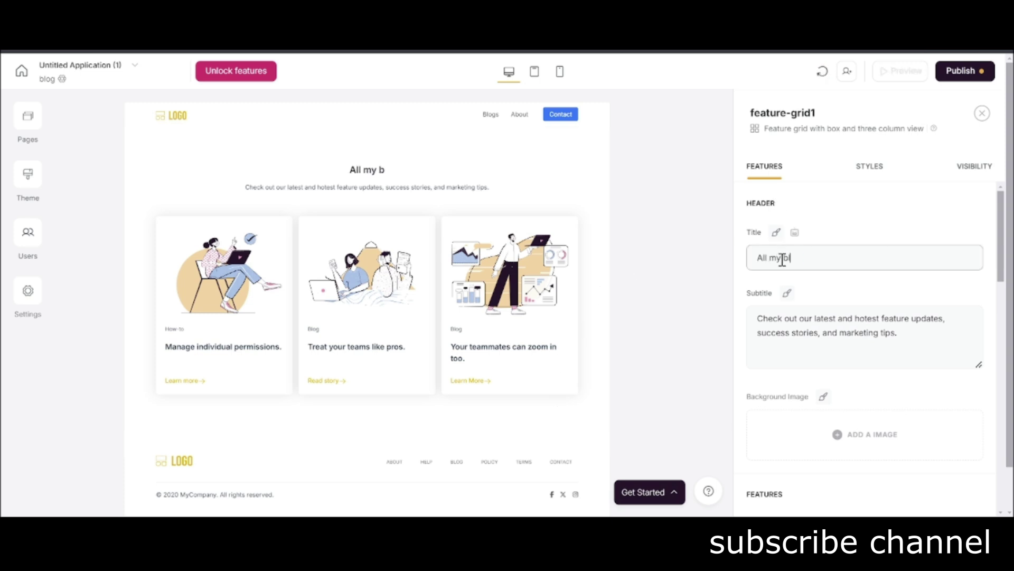
triple_click(874, 325)
key("BackSpace")
type("Che")
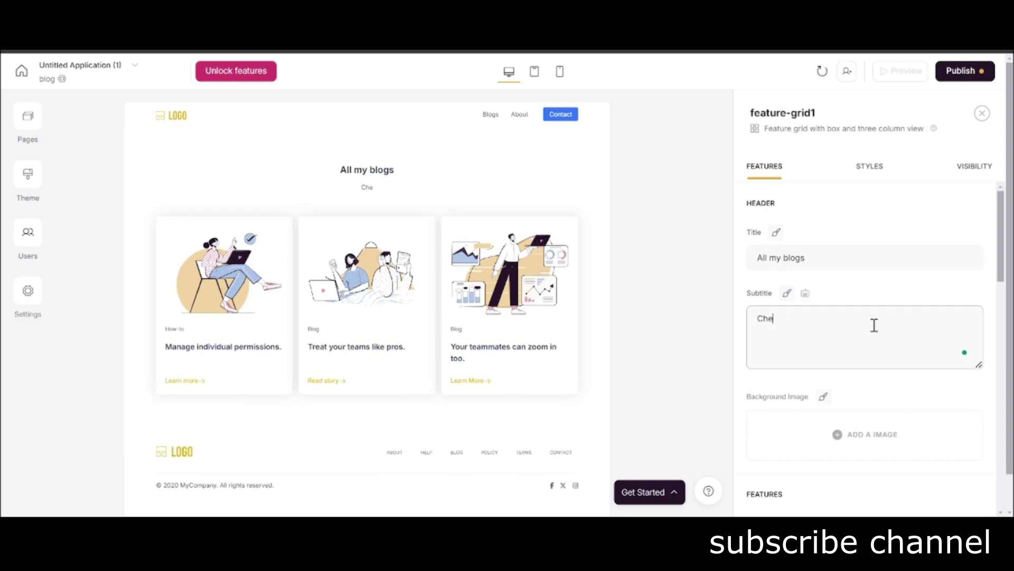
type("ck my latest writing.")
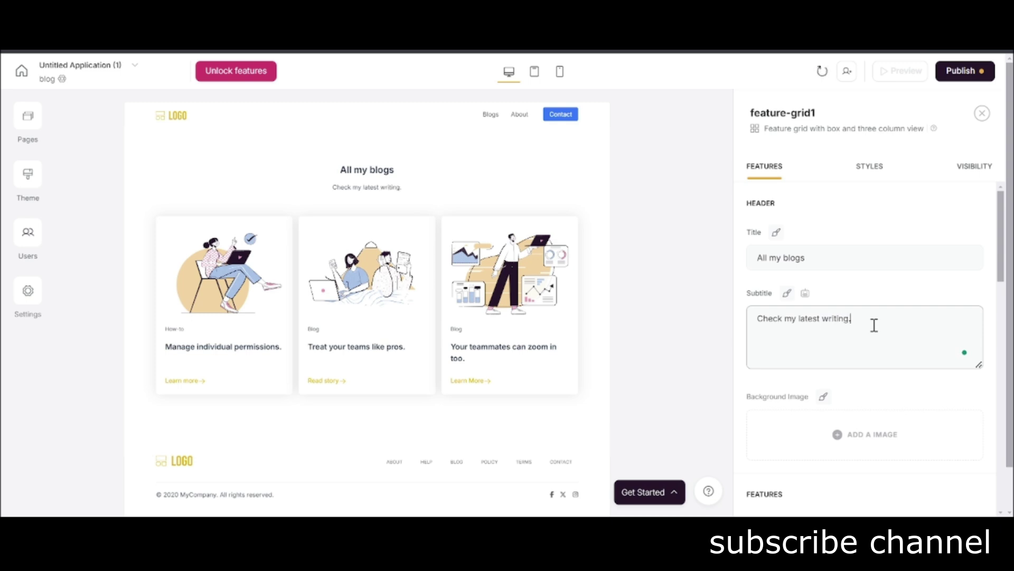
scroll(845, 328, "down", 10)
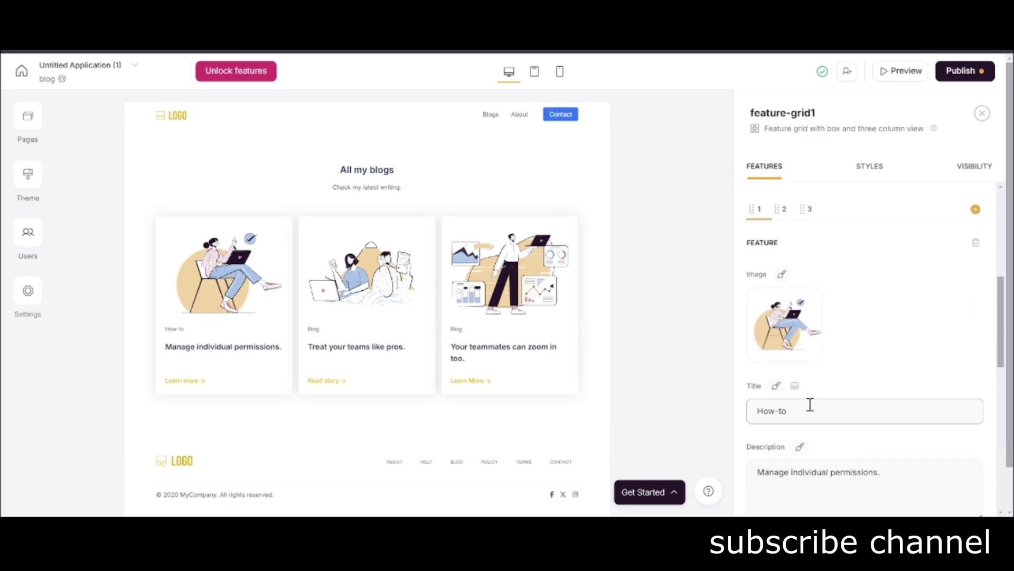
Duplicate the card grid section, then delete the duplicate again.
left_click(530, 139)
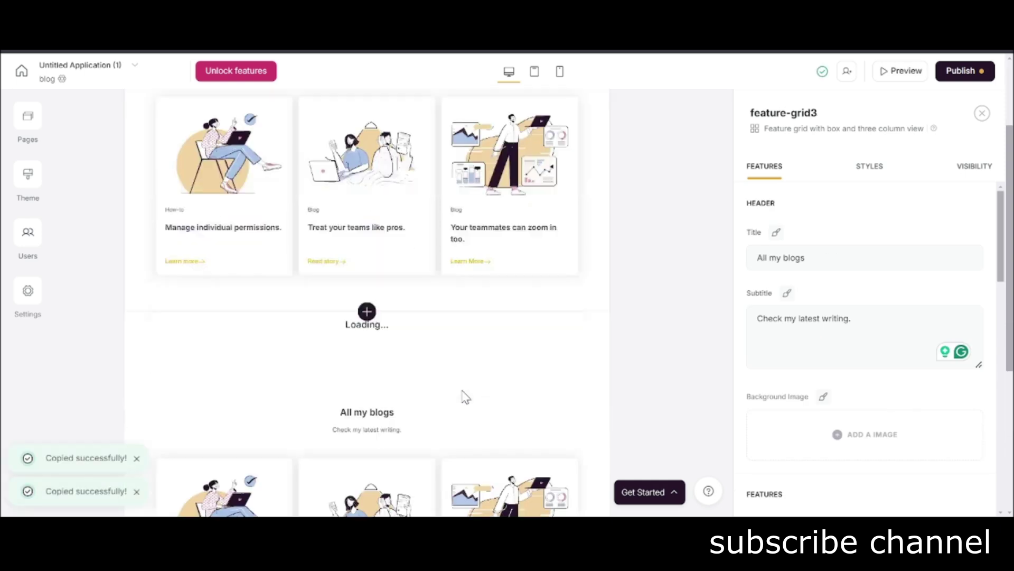
scroll(501, 297, "down", 4)
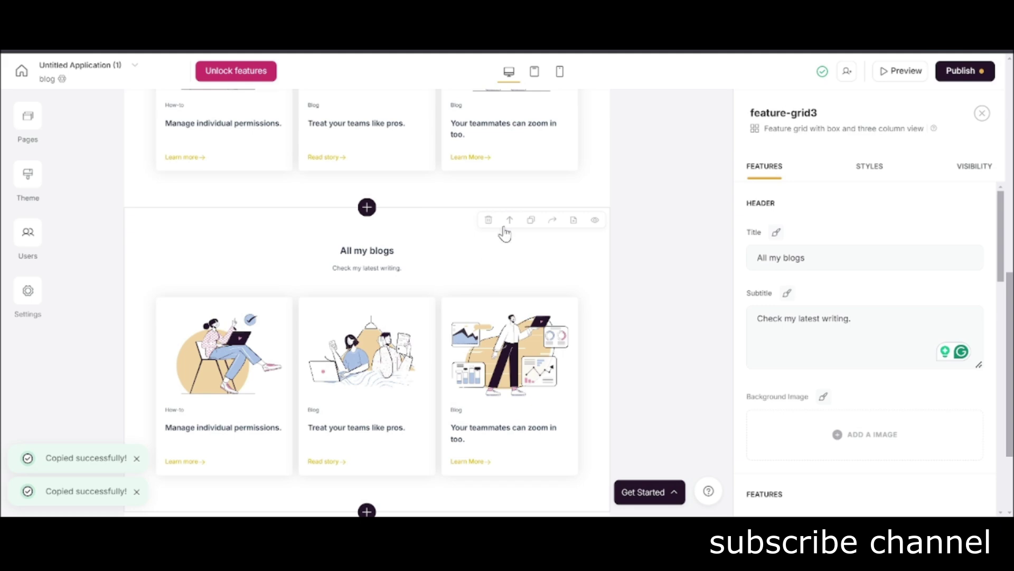
left_click(487, 221)
left_click(625, 315)
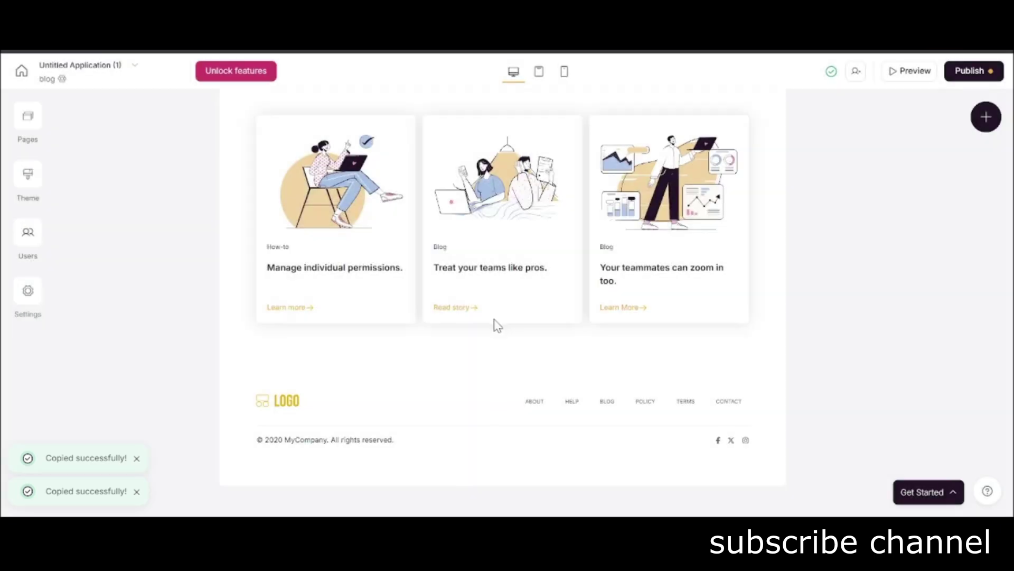
scroll(512, 313, "up", 5)
Clear the lower grid's title and subtitle and remove its top padding.
left_click(533, 353)
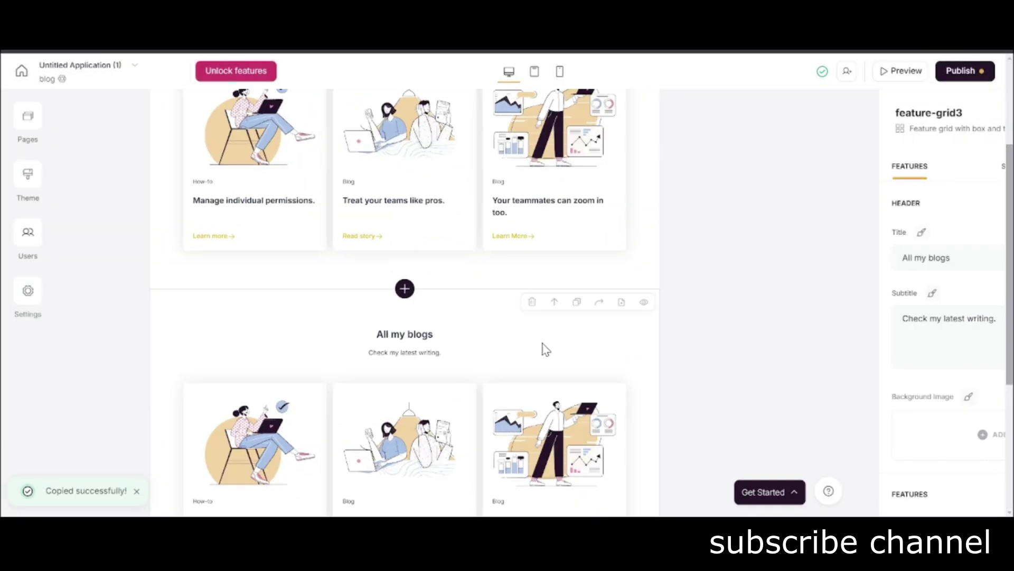
left_click_drag(803, 258, 758, 258)
key("BackSpace")
triple_click(815, 324)
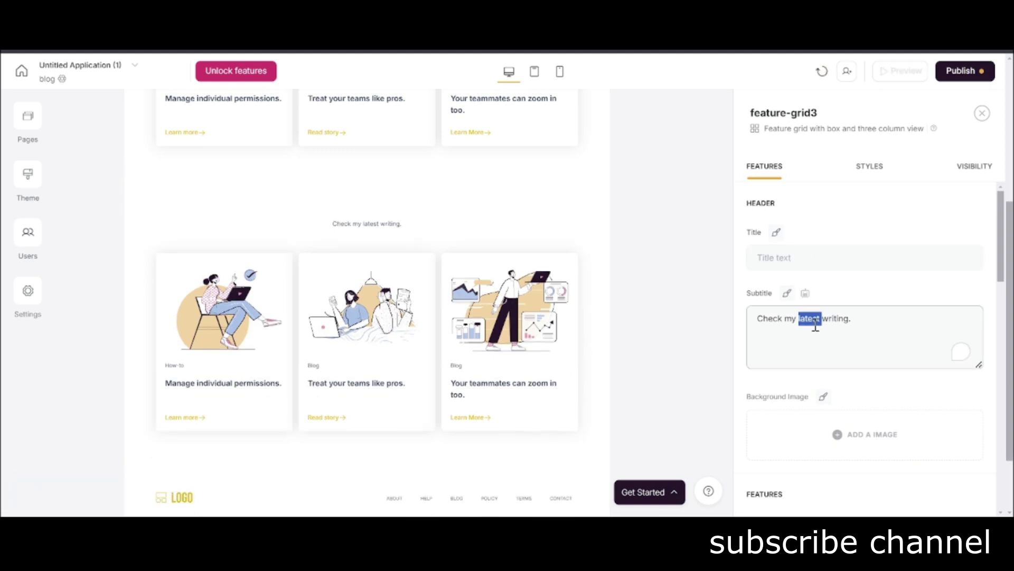
key("BackSpace")
left_click(872, 166)
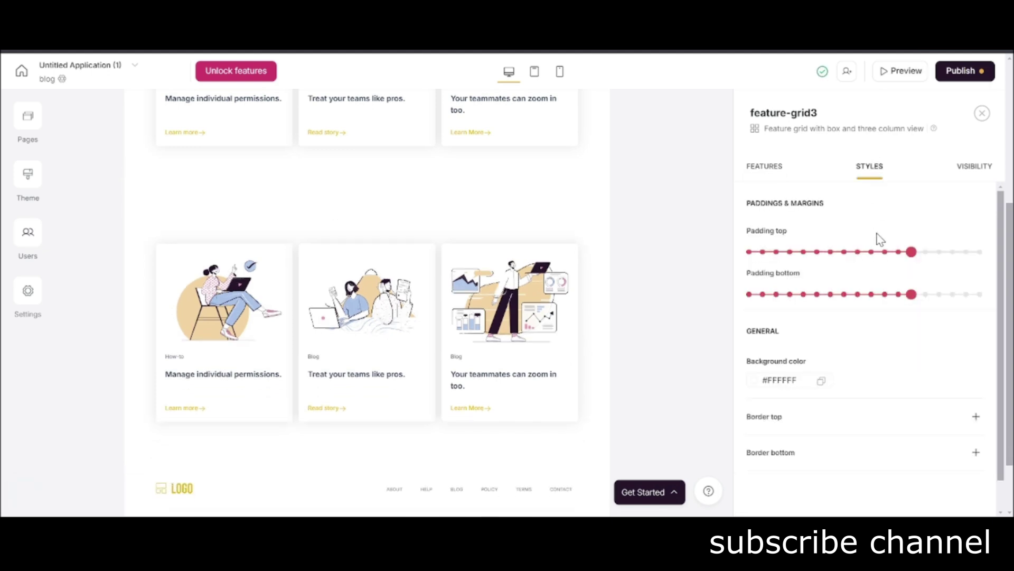
left_click_drag(908, 252, 745, 276)
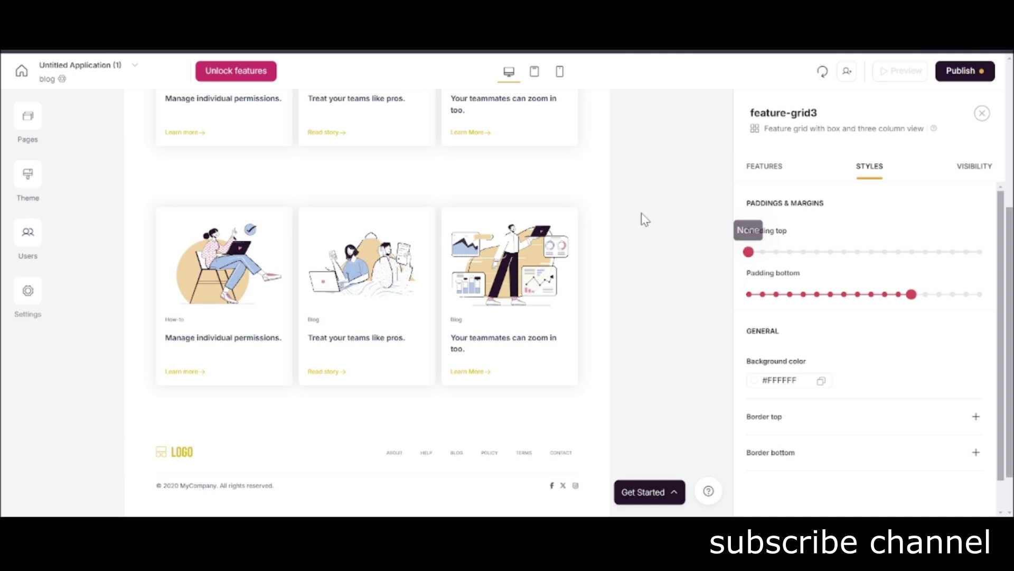
scroll(602, 190, "up", 2)
Set the first grid's bottom padding to 3XS, duplicate it, and set the copy's top padding to None.
left_click(598, 182)
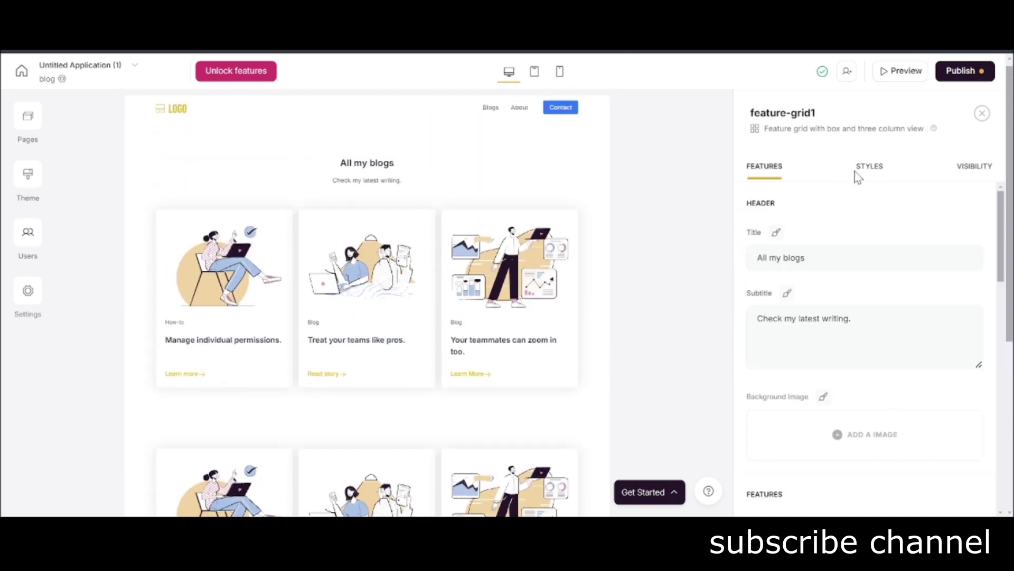
left_click(869, 168)
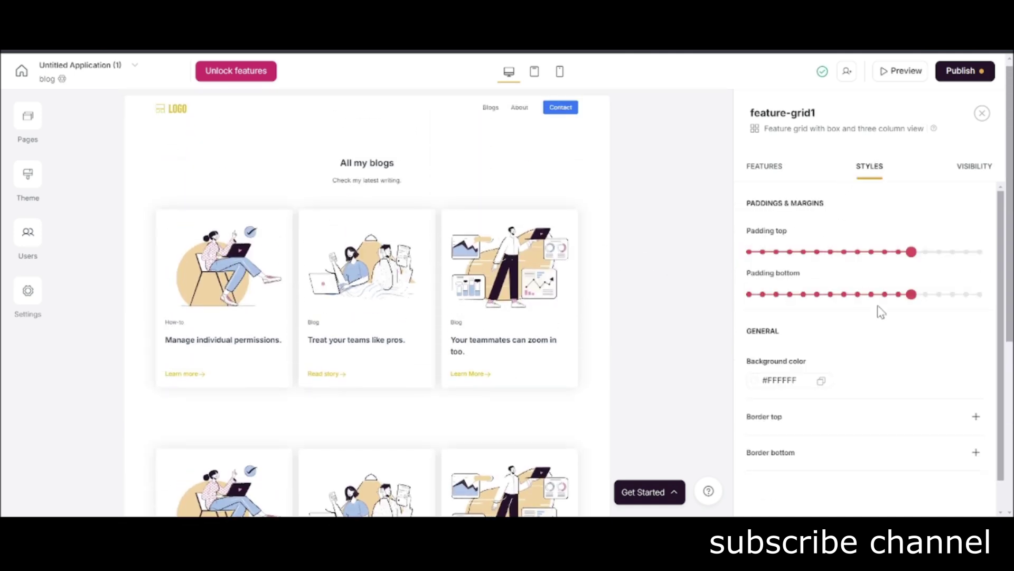
left_click_drag(909, 294, 805, 301)
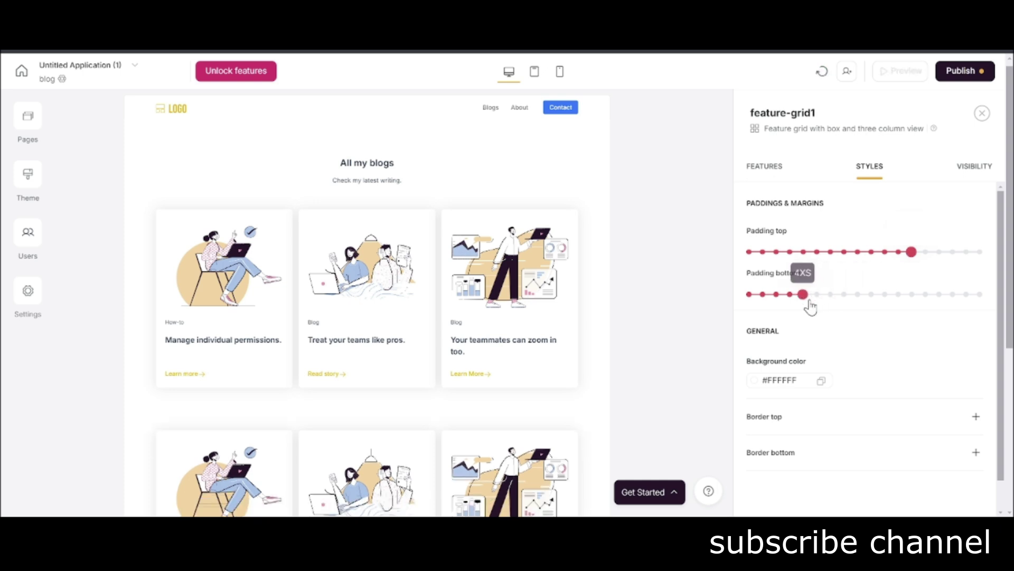
scroll(486, 328, "down", 4)
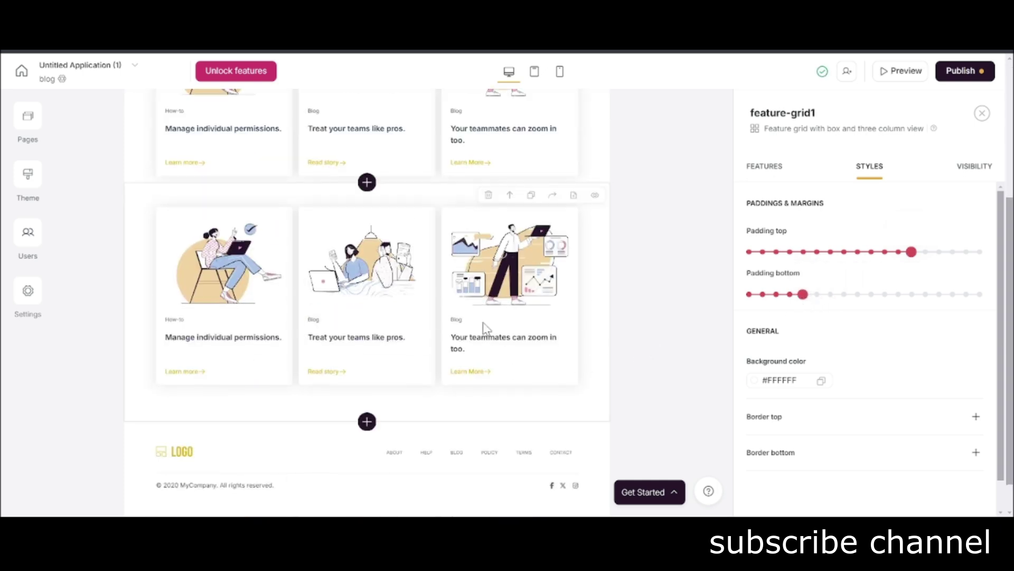
left_click(530, 195)
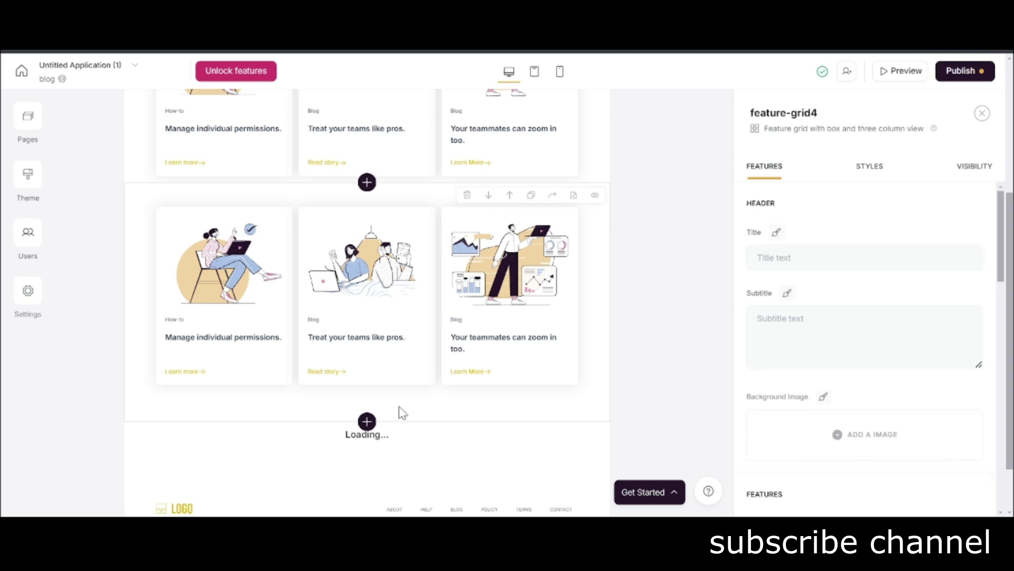
scroll(486, 321, "down", 2)
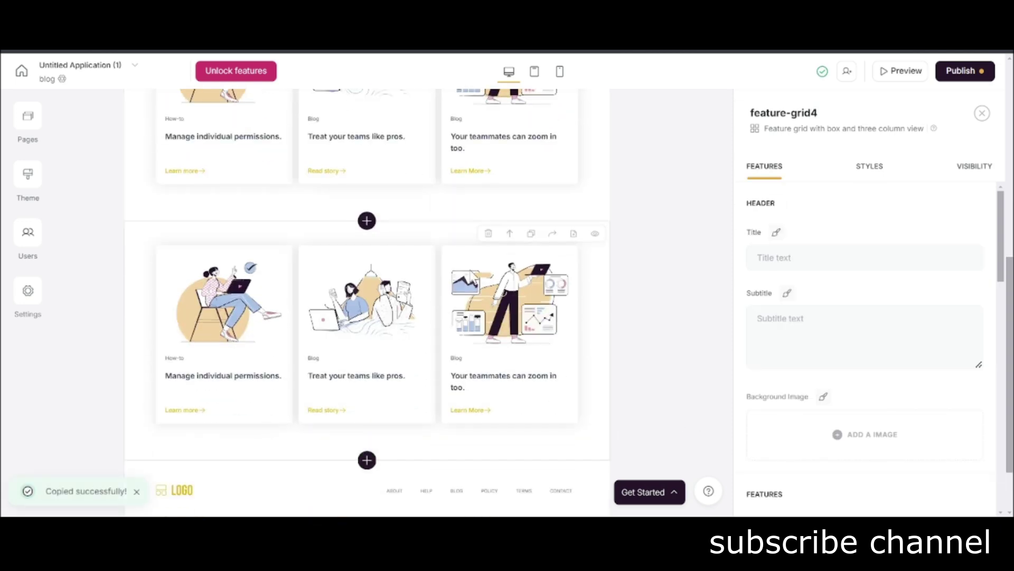
left_click(866, 168)
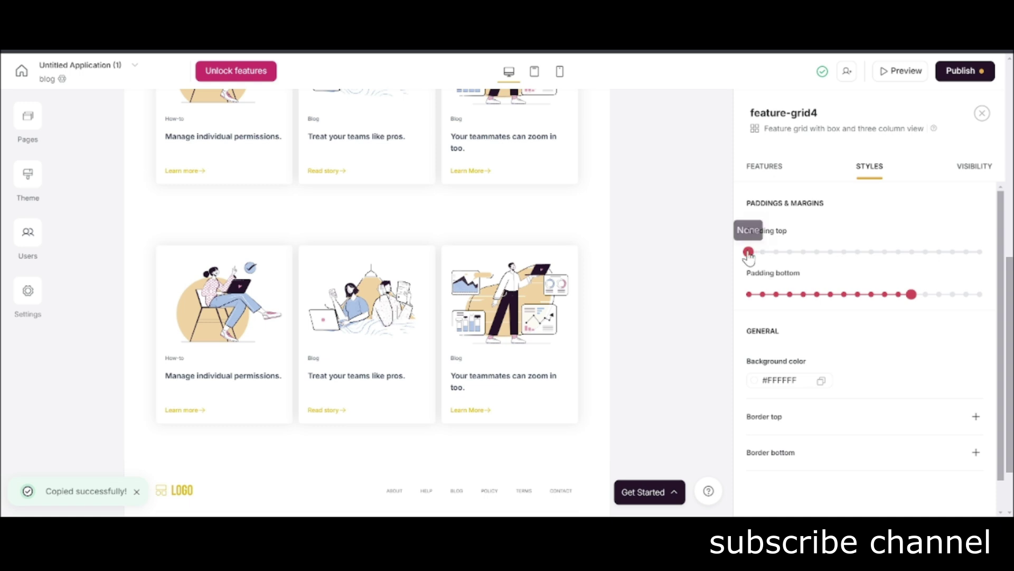
left_click(748, 252)
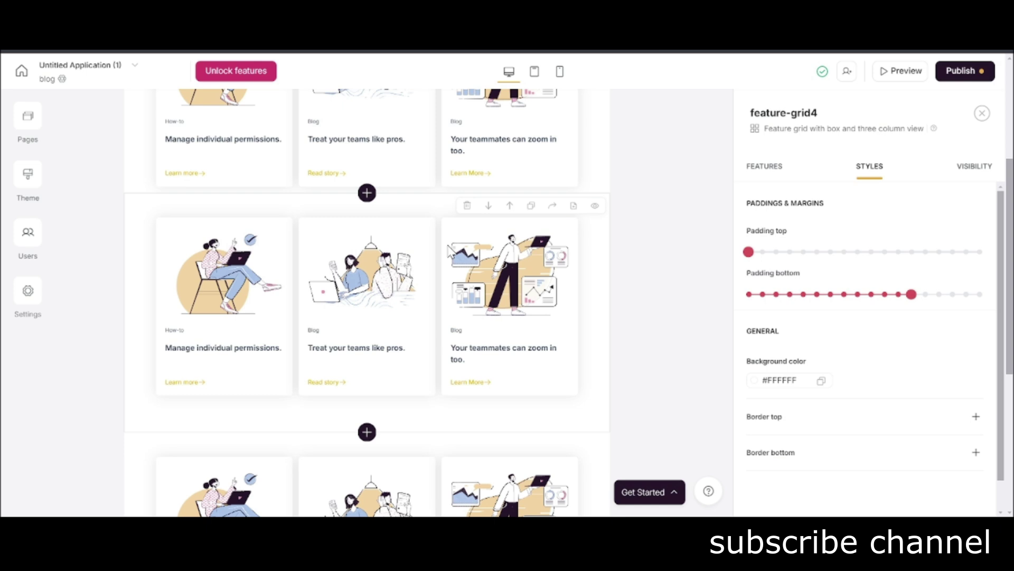
Reduce feature-grid3's bottom padding to 2XS and close the section settings.
left_click(429, 381)
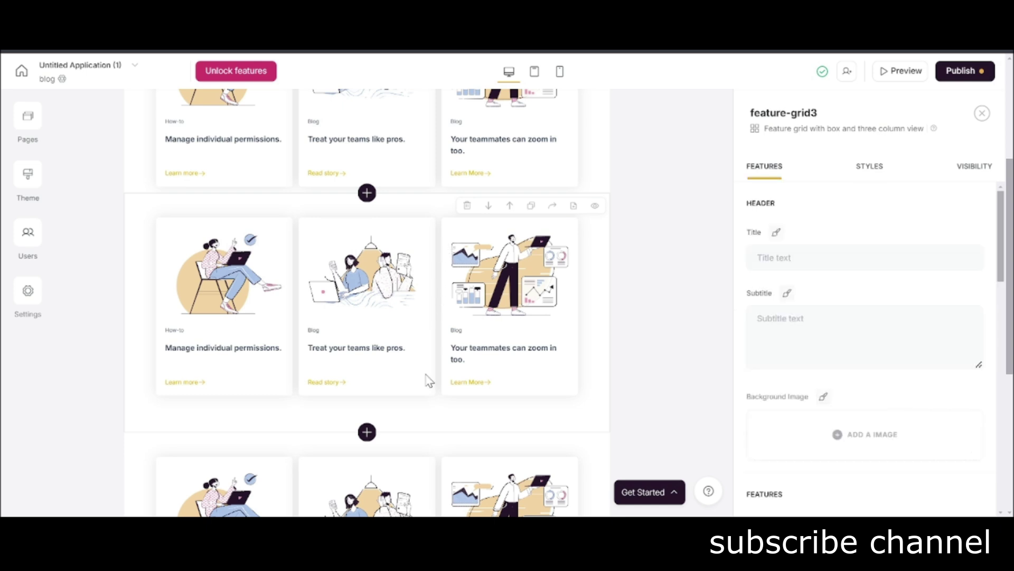
left_click(879, 172)
left_click_drag(917, 296, 837, 307)
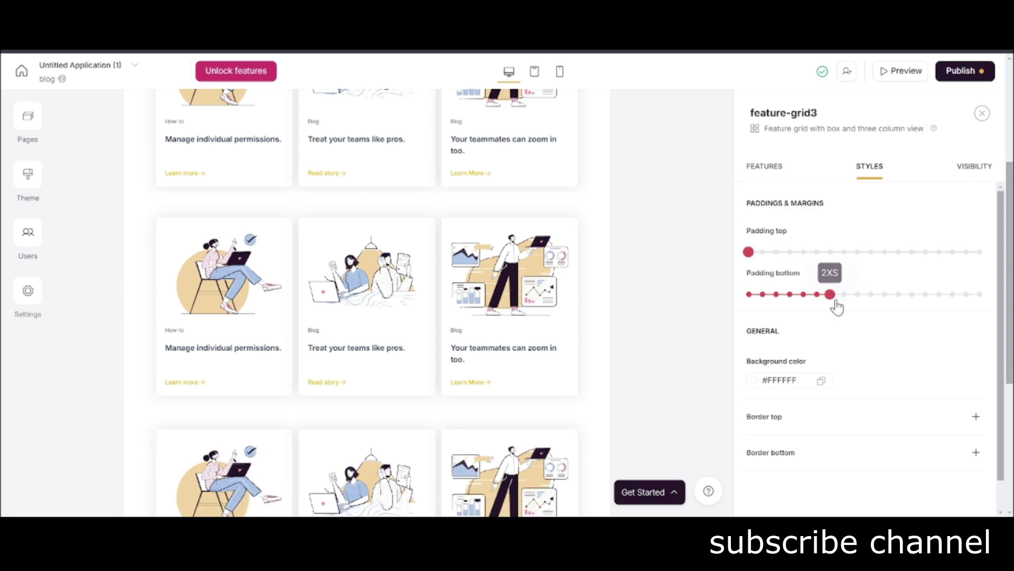
left_click(981, 114)
scroll(498, 311, "down", 5)
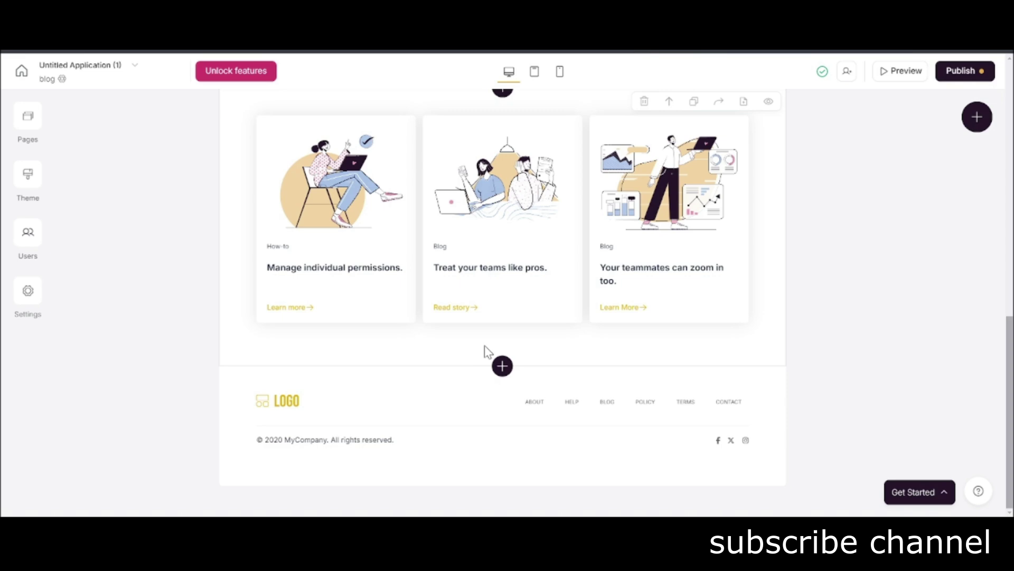
scroll(484, 344, "up", 6)
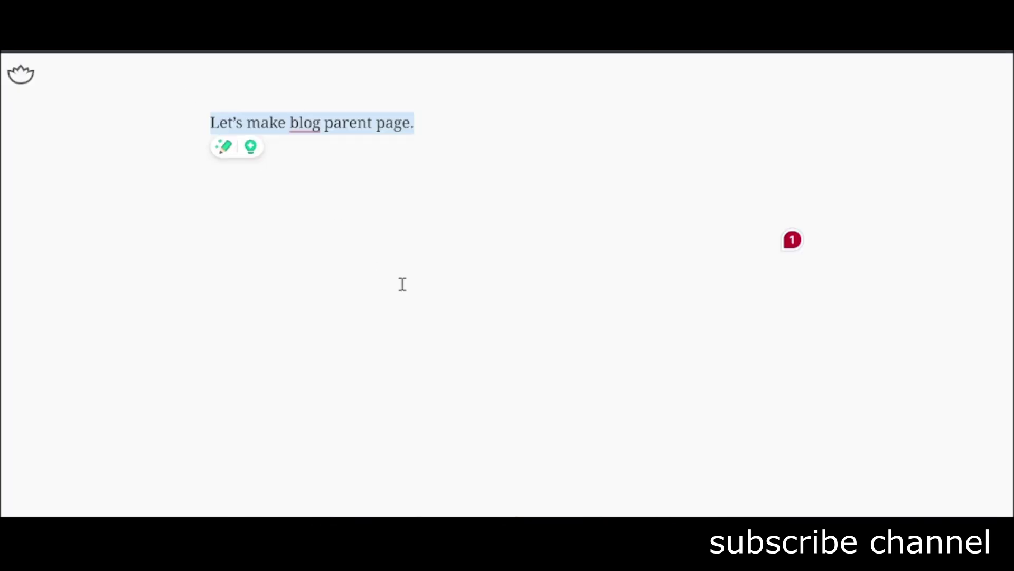
Write 'Publish your blog somewhere' in the note, then erase all the note text.
type("P")
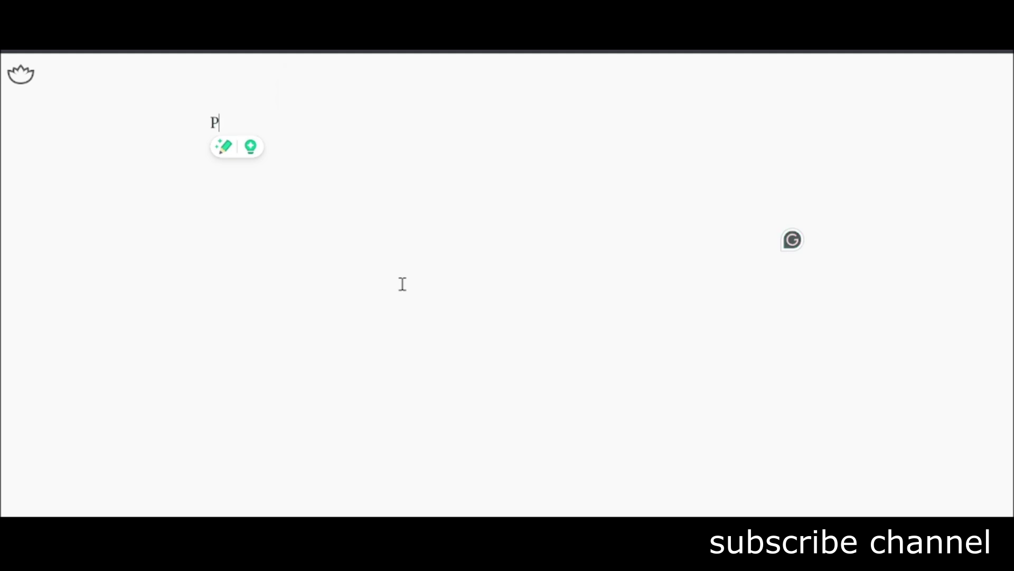
type("ublish your blog som")
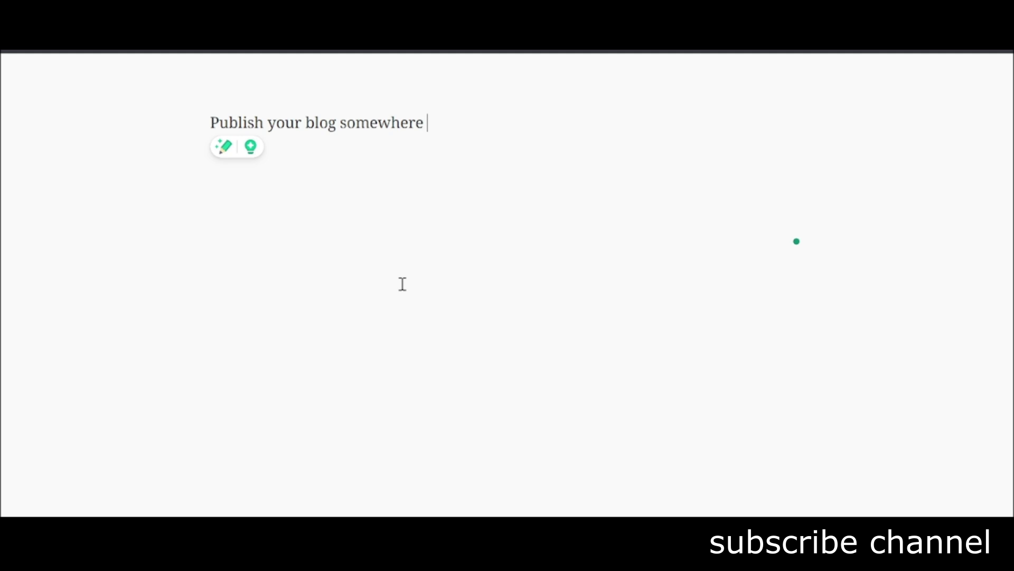
type("ewhere")
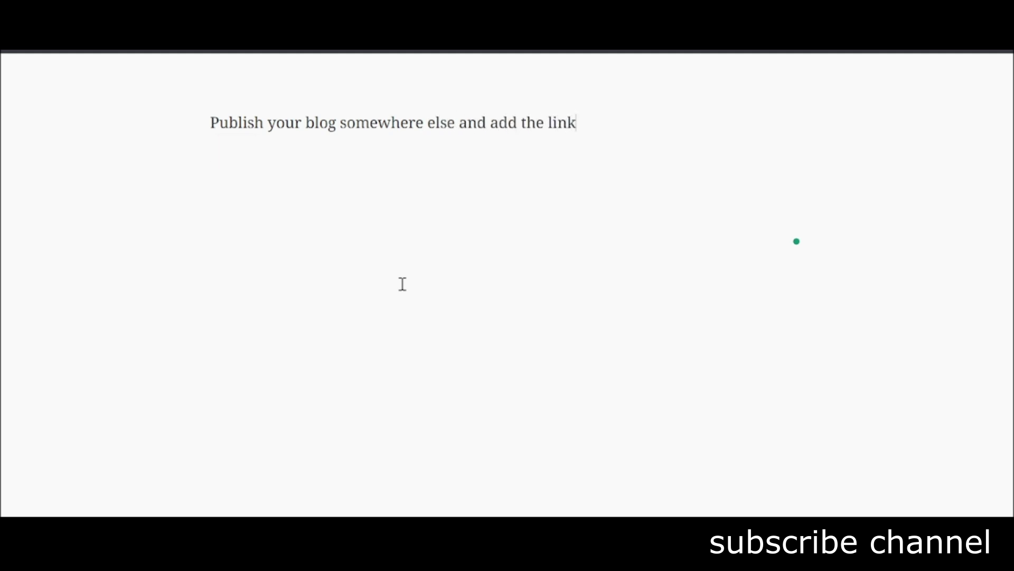
key("ctrl+a")
key("BackSpace")
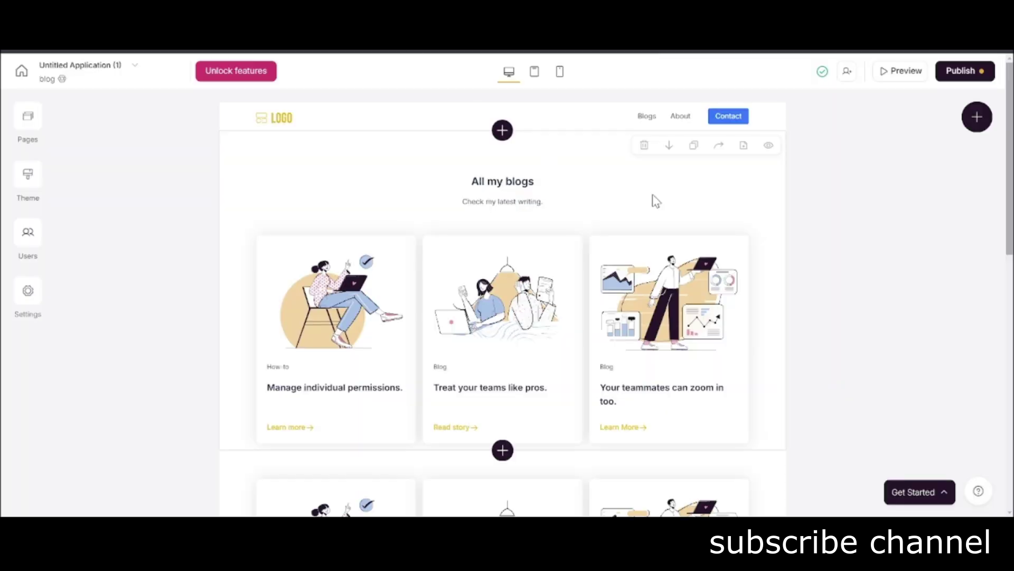
On the Home page header, make the Blogs link open the blog page.
left_click(652, 121)
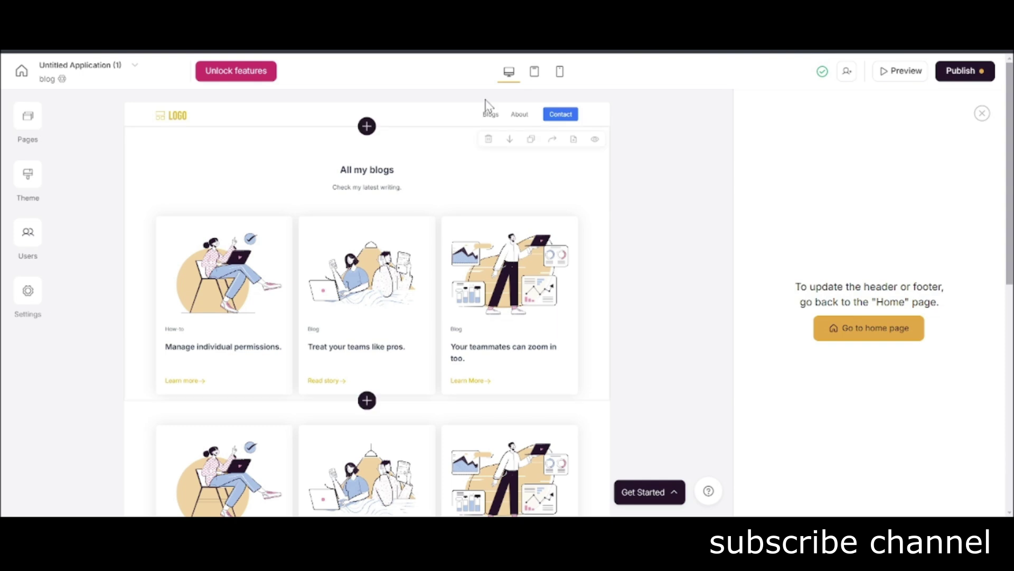
left_click(424, 126)
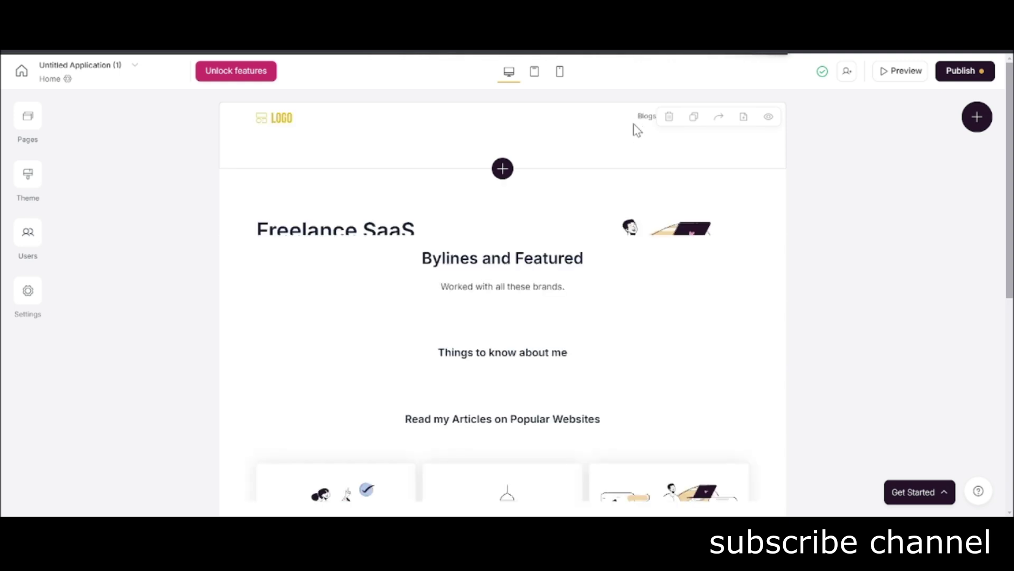
left_click(639, 131)
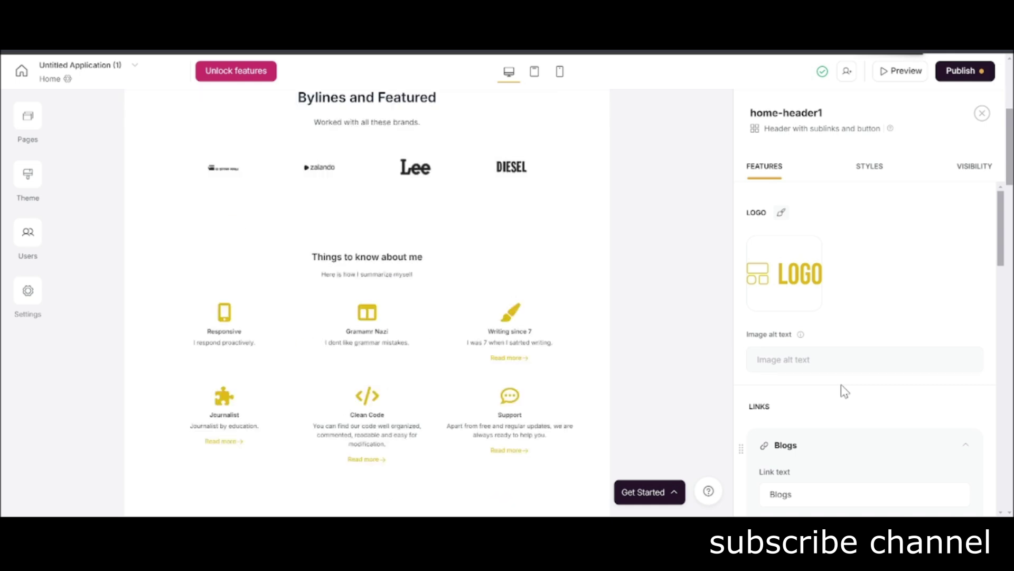
scroll(844, 391, "down", 4)
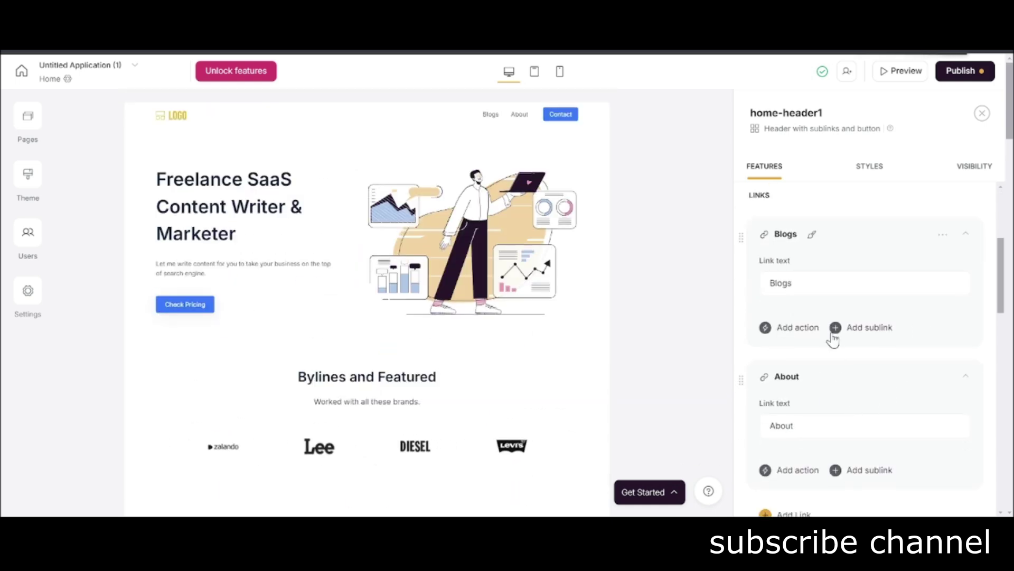
left_click(785, 328)
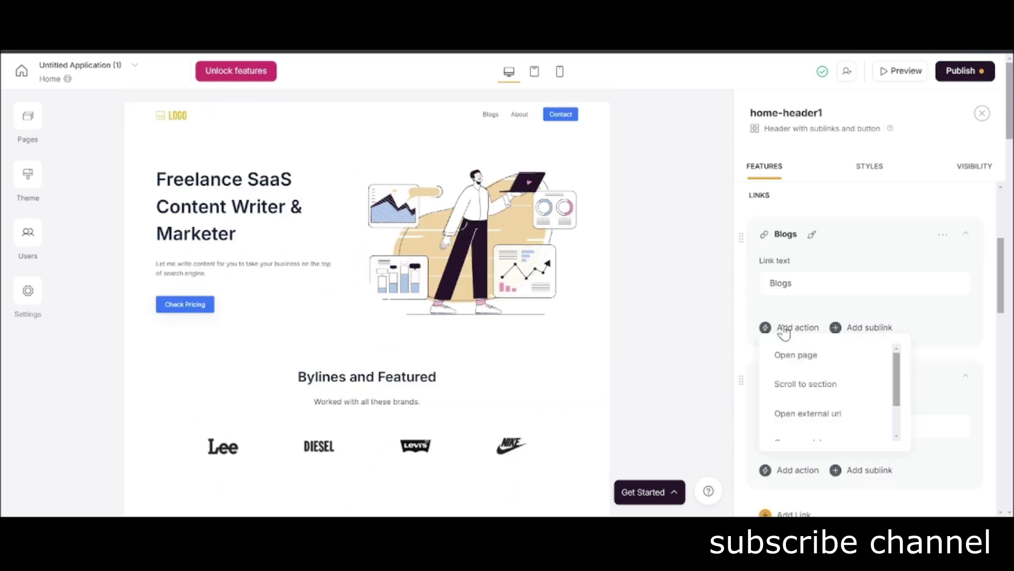
scroll(821, 370, "down", 1)
scroll(827, 384, "up", 1)
left_click(825, 365)
left_click(837, 372)
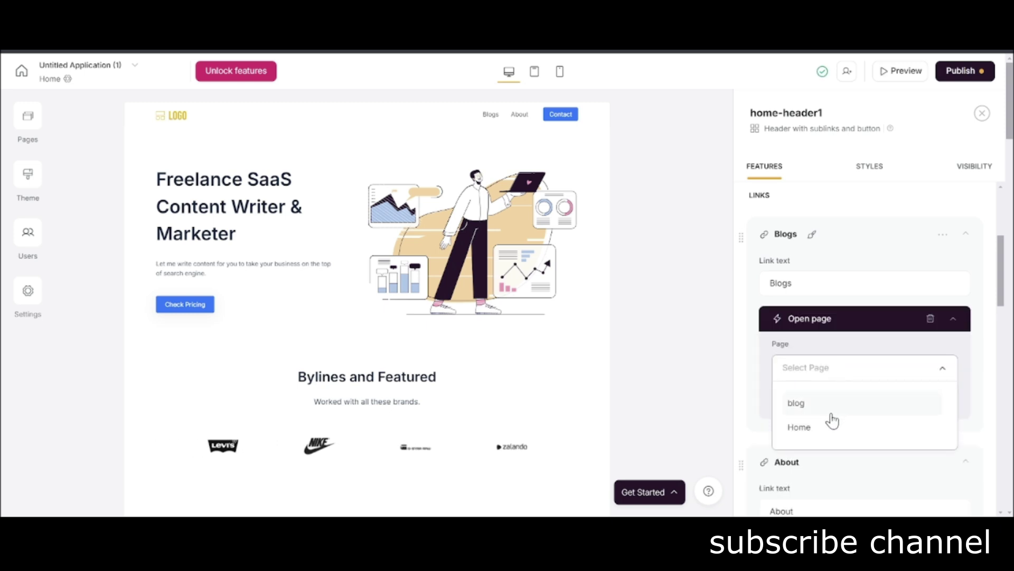
left_click(830, 408)
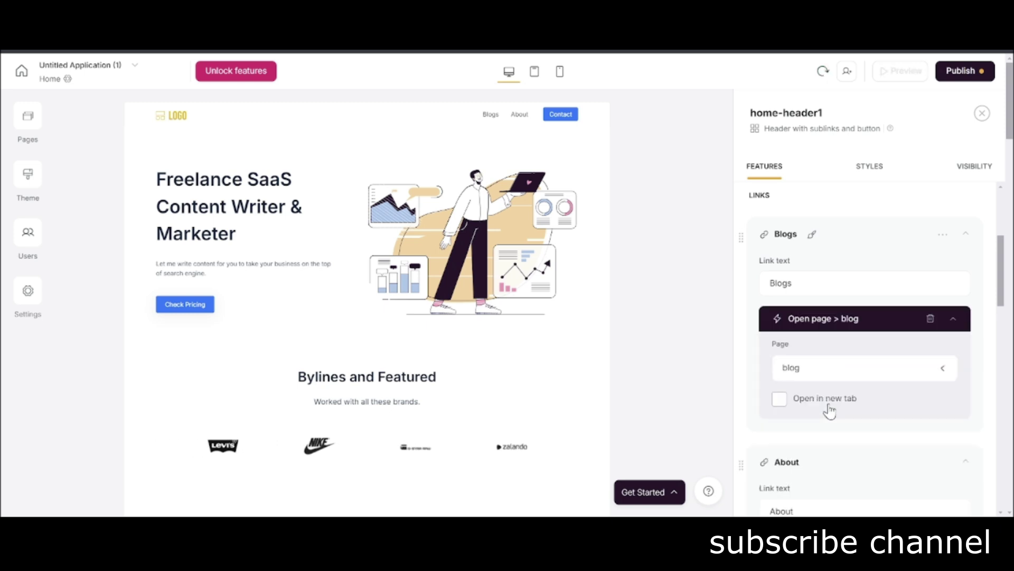
left_click(963, 327)
Give the About link a 'Scroll to section' action and list the available sections.
scroll(856, 380, "down", 4)
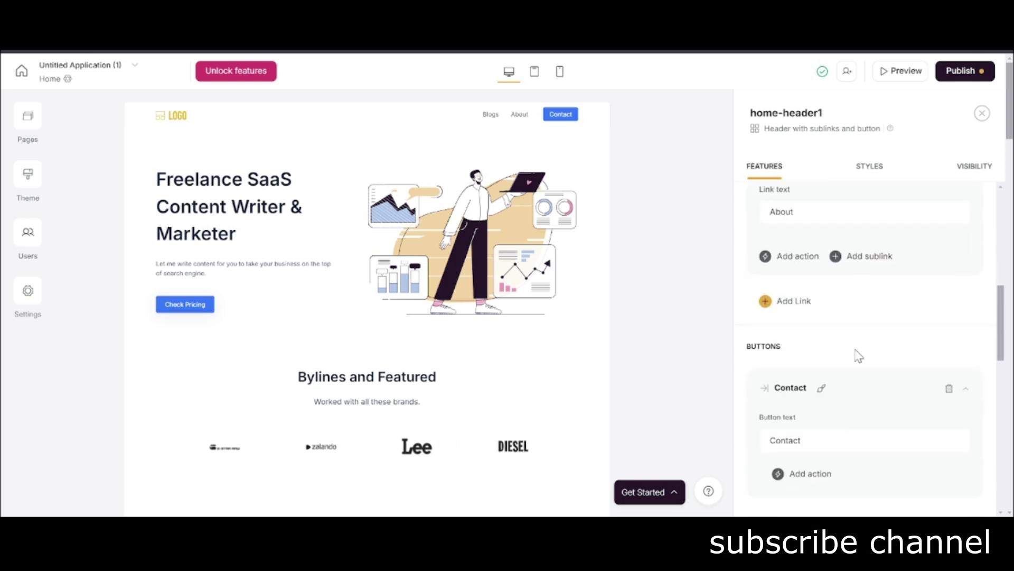
left_click(785, 259)
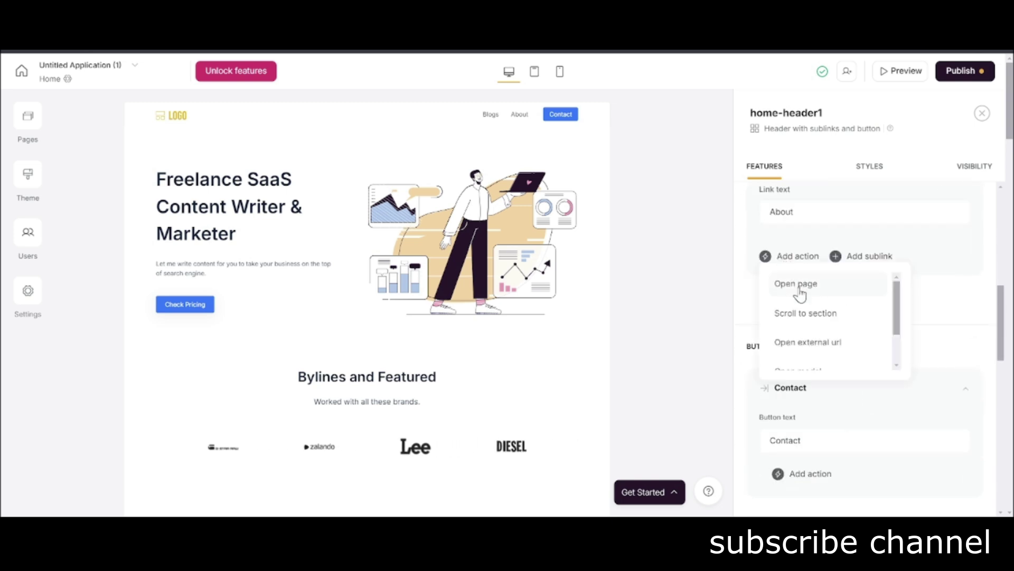
left_click(814, 316)
left_click(859, 304)
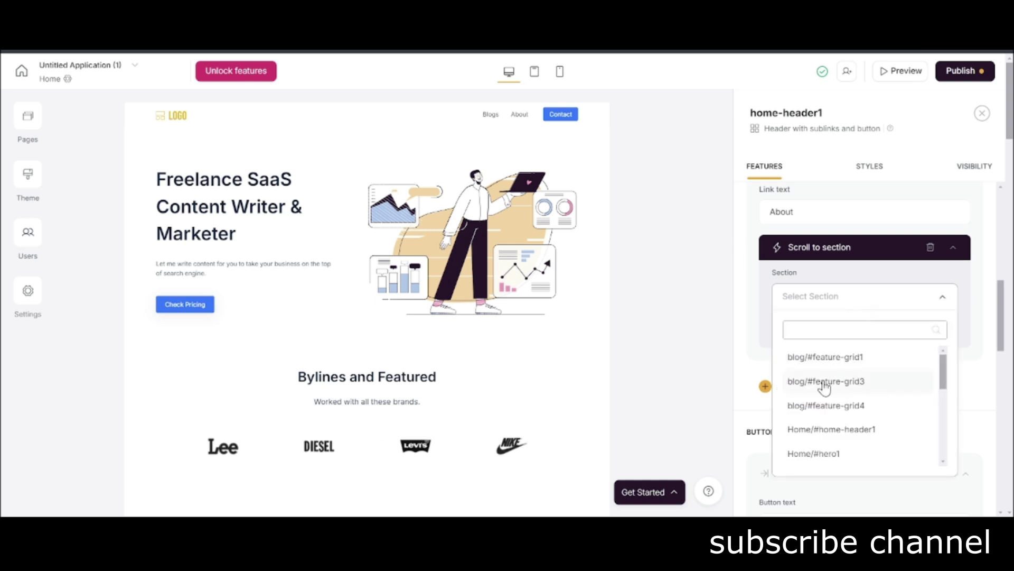
scroll(473, 383, "down", 8)
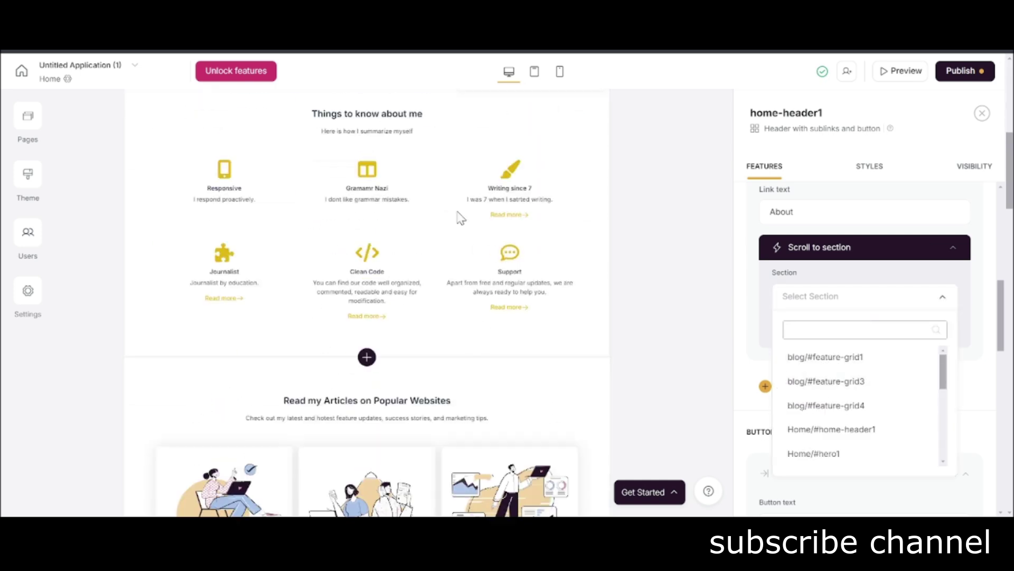